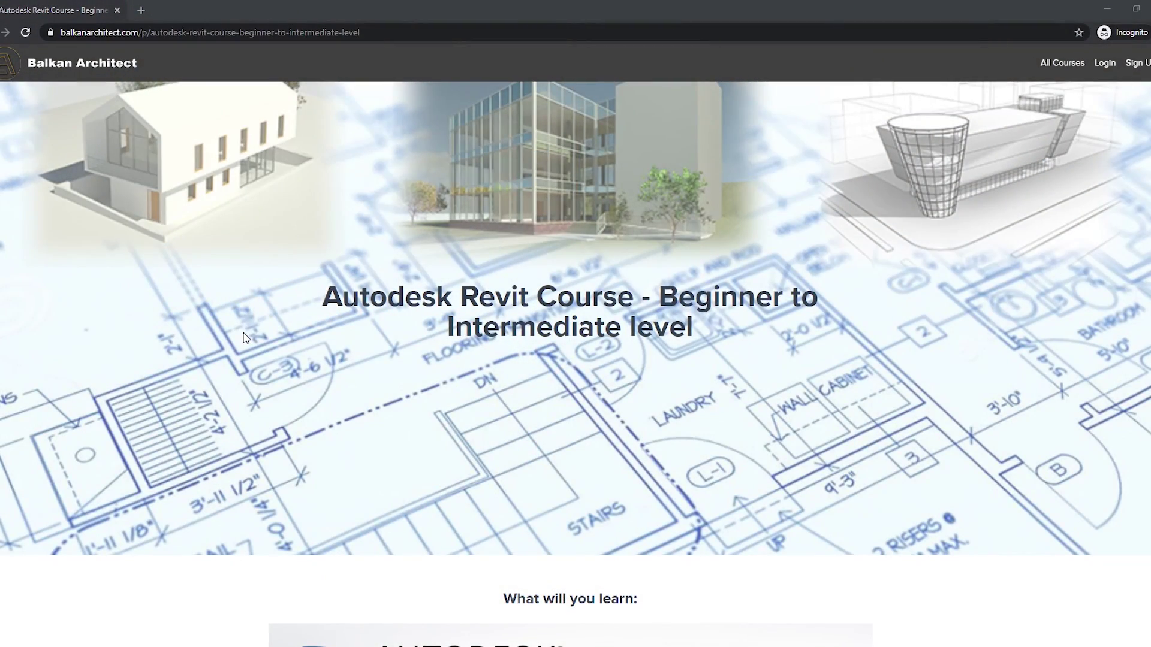
pyautogui.scroll(-8, 243, 338)
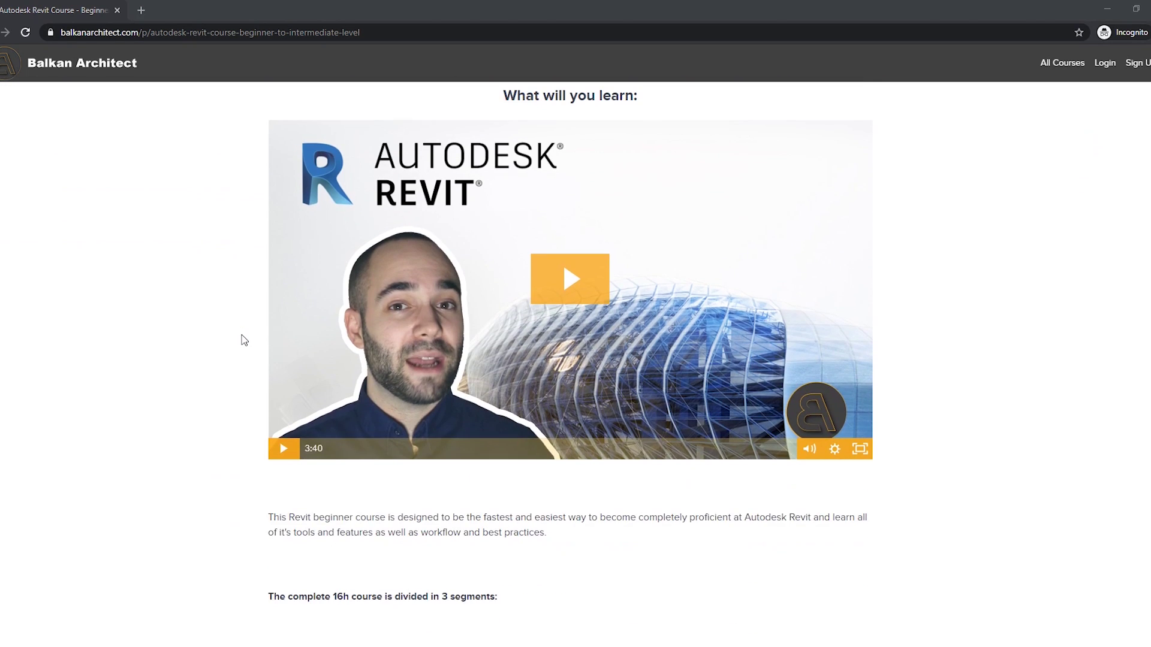
pyautogui.scroll(-9, 244, 340)
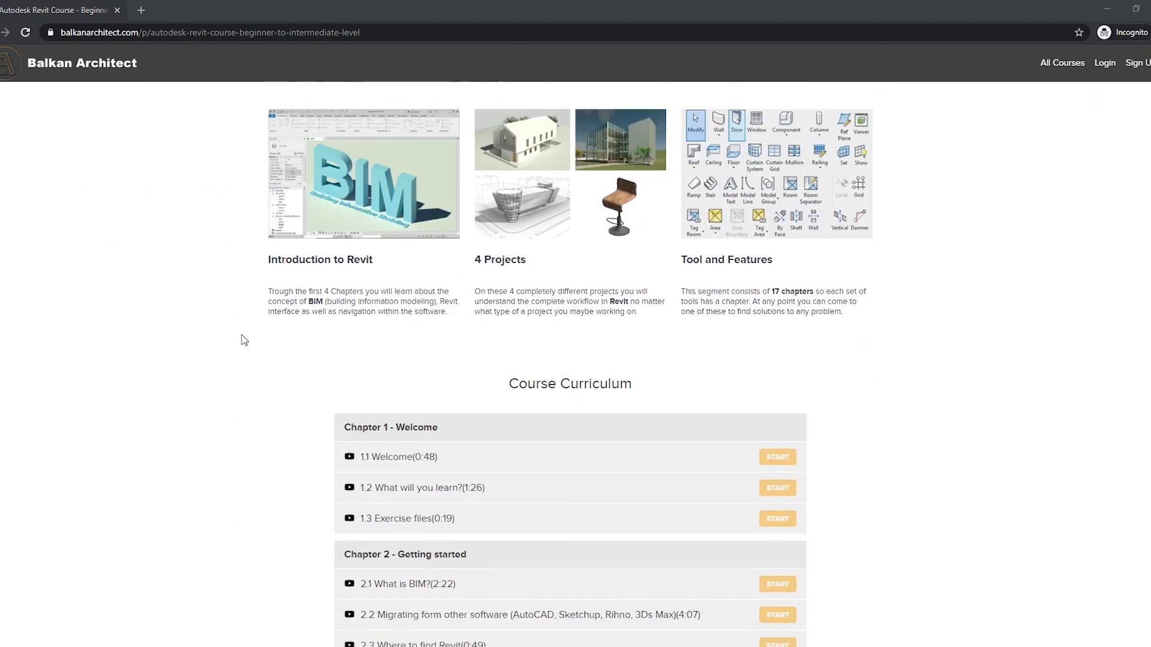
pyautogui.scroll(-13, 244, 340)
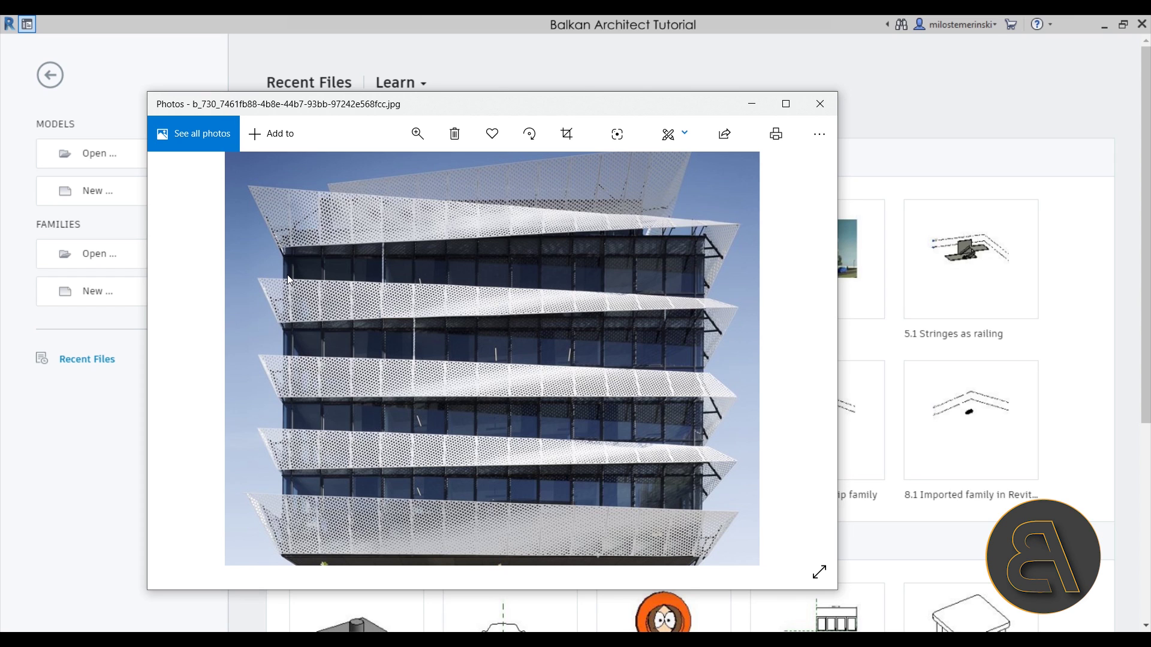
# Step: Create a new project based on the Architectural Template
pyautogui.click(109, 233)
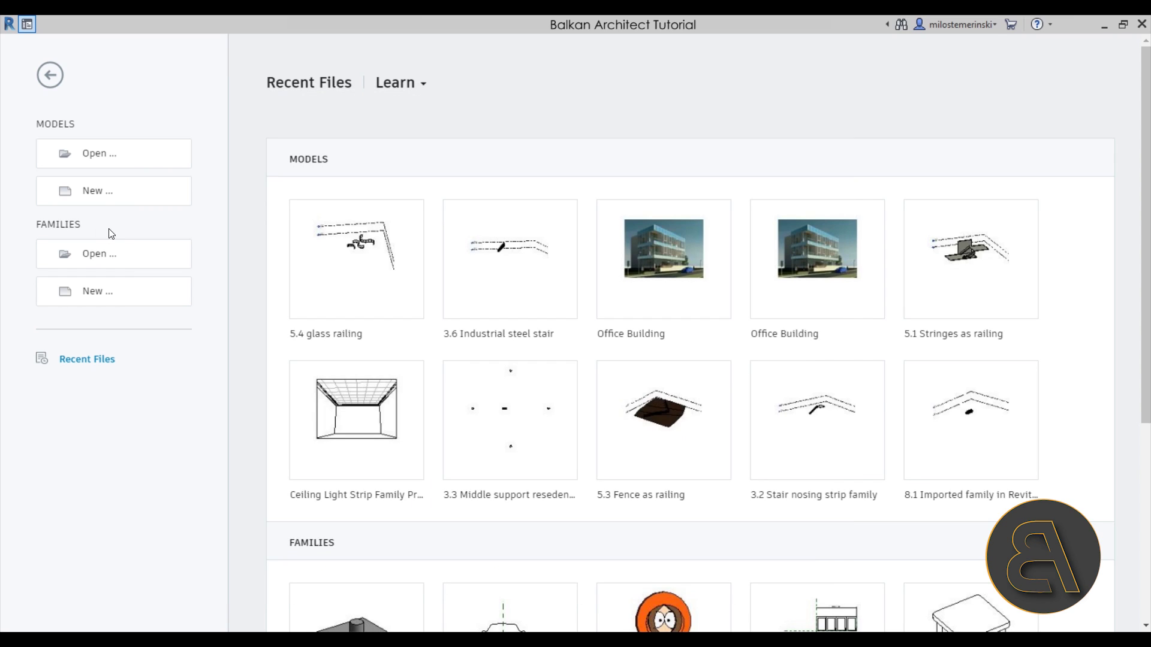
pyautogui.click(95, 193)
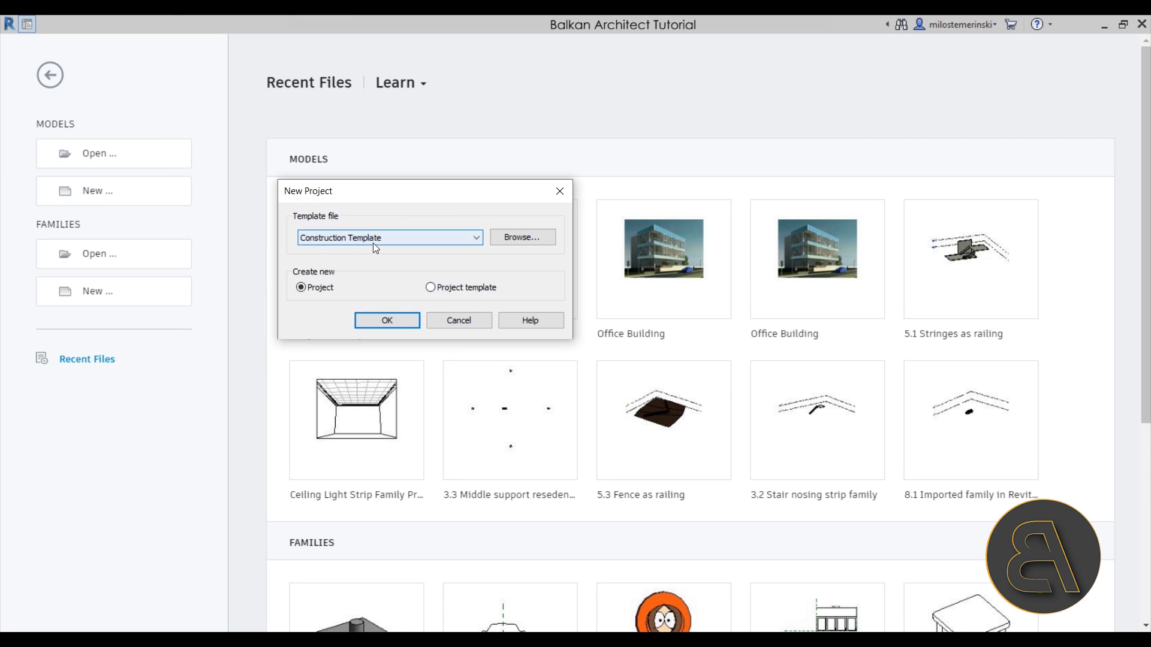
pyautogui.click(349, 239)
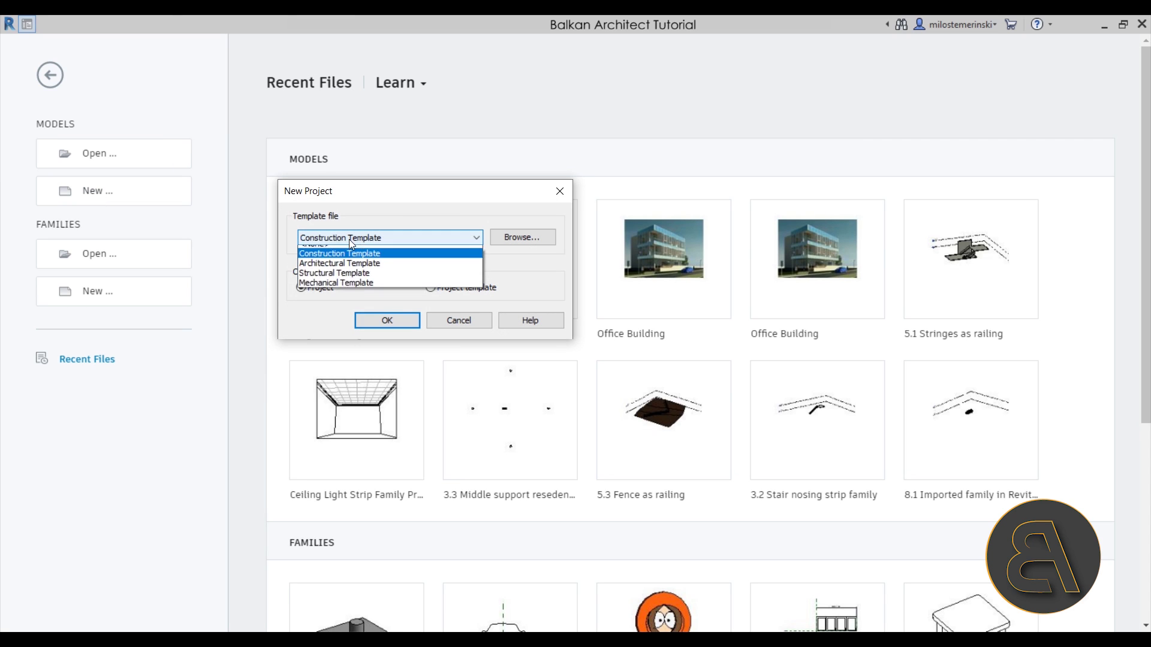
pyautogui.click(345, 270)
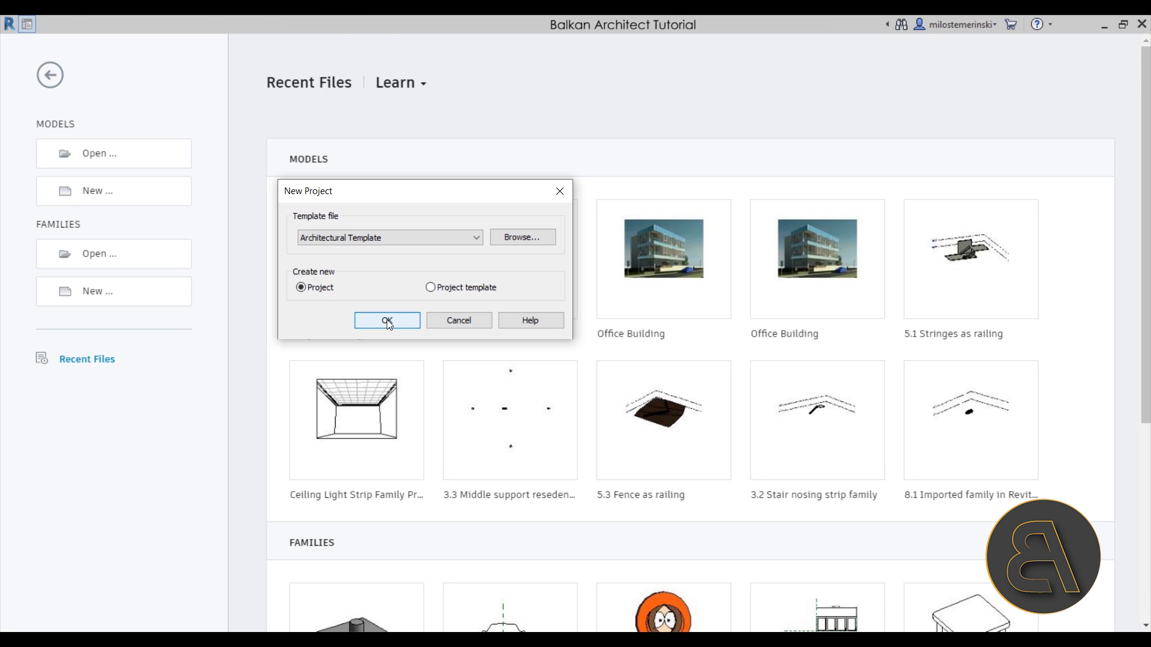
pyautogui.click(387, 321)
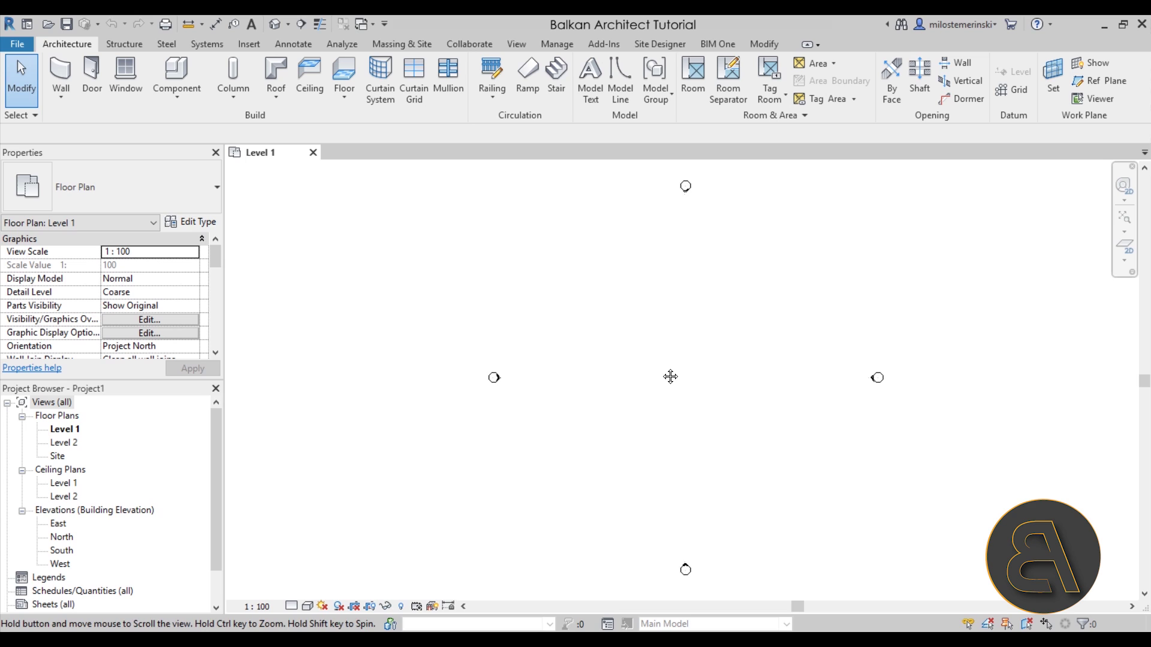
# Step: Open the South building elevation to view the project's levels
pyautogui.moveTo(670, 376); pyautogui.dragTo(559, 374, button='middle')
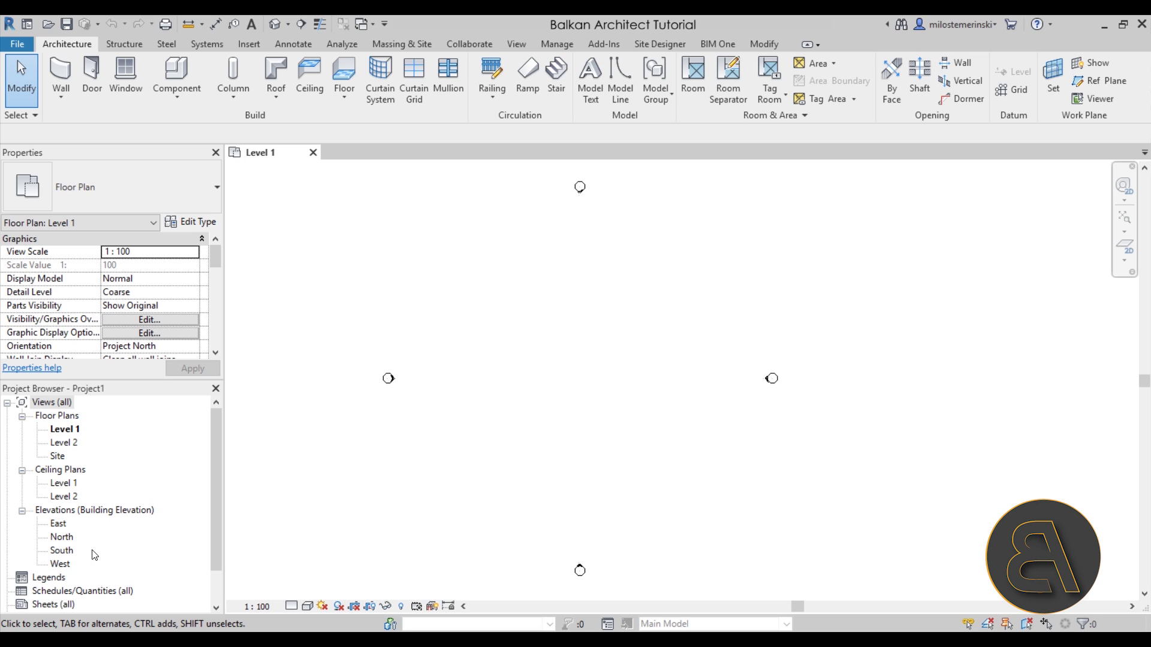
pyautogui.doubleClick(61, 551)
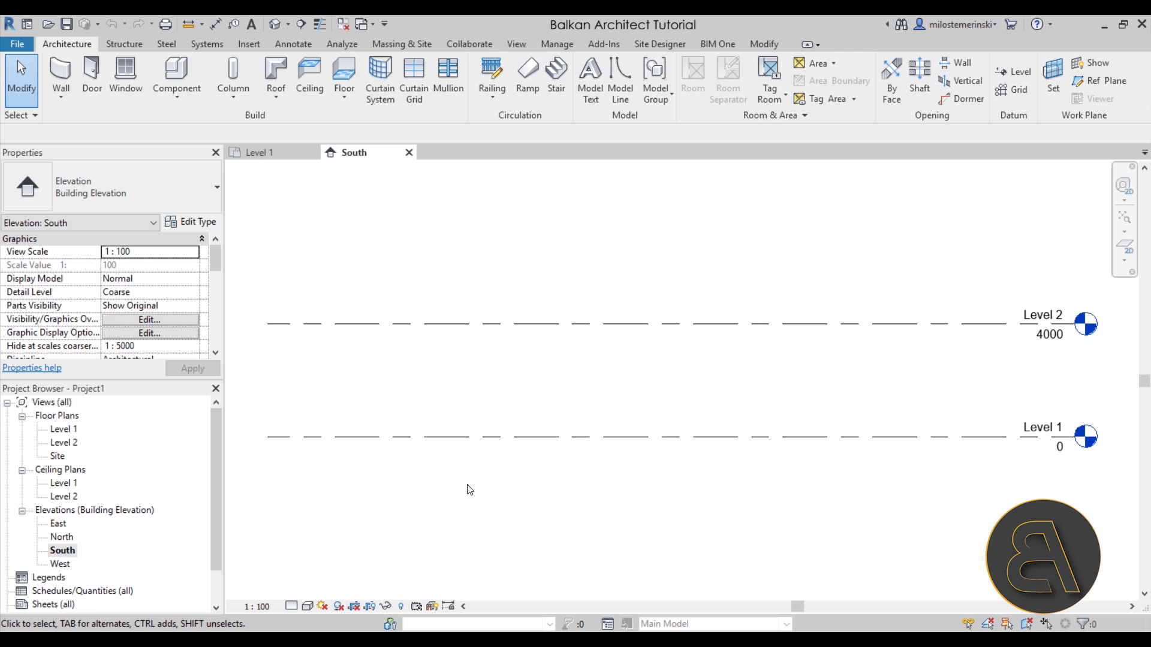
pyautogui.moveTo(632, 416); pyautogui.dragTo(593, 429, button='middle')
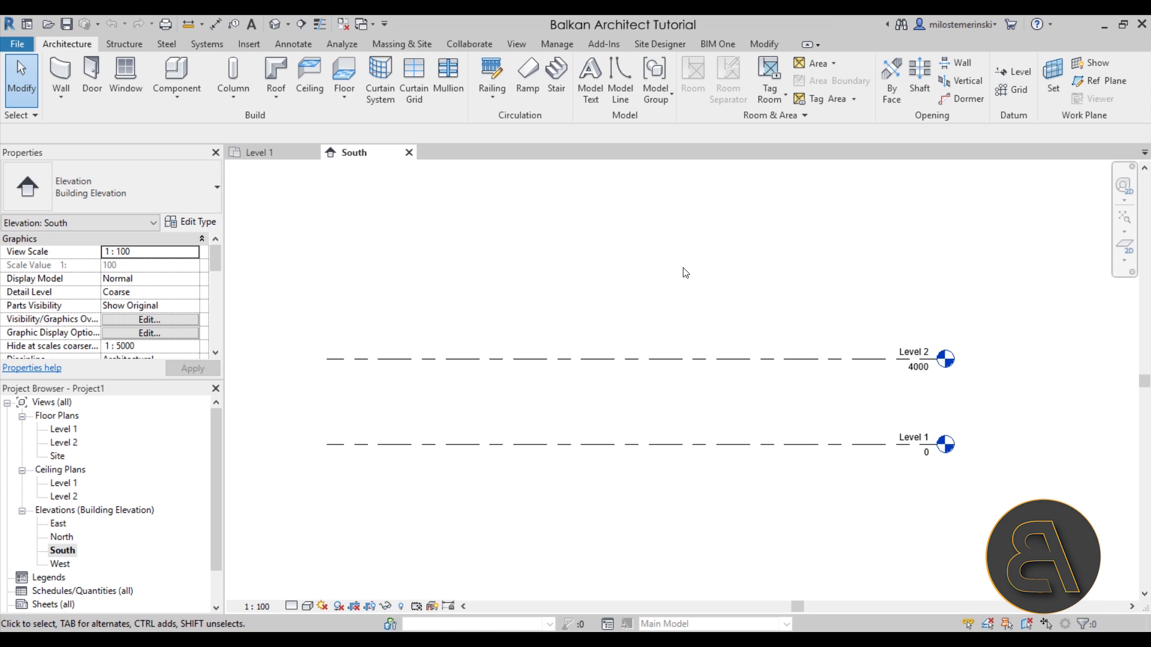
# Step: Set the project's length units to meters, rounded to 2 decimal places
pyautogui.click(546, 48)
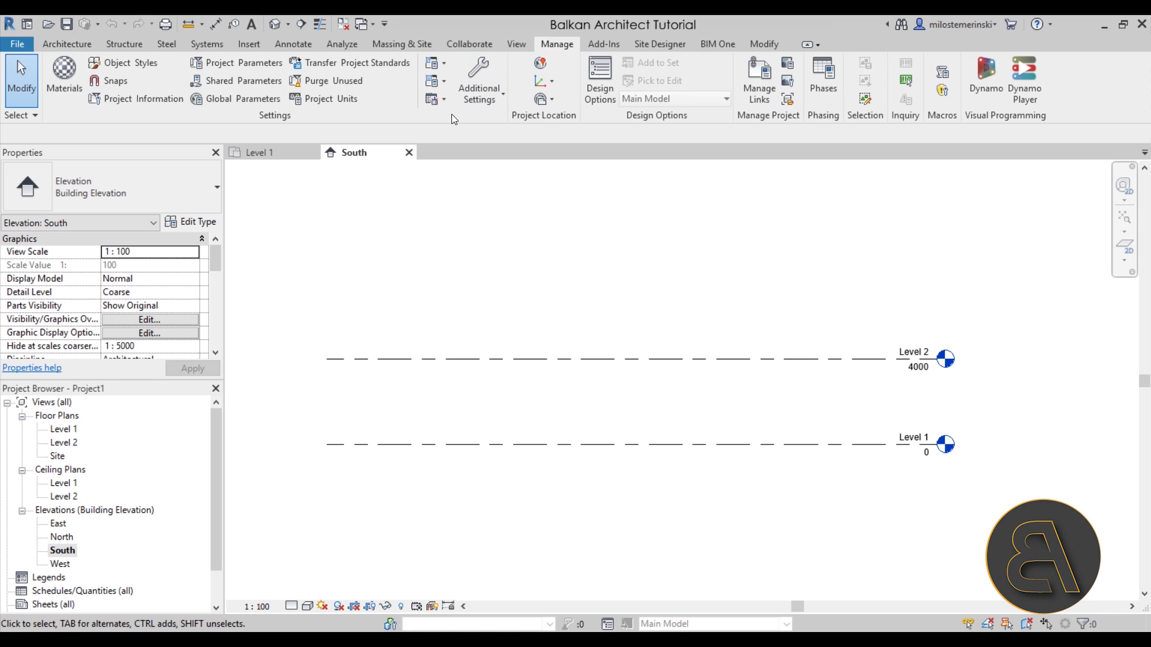
pyautogui.click(323, 98)
pyautogui.click(550, 254)
pyautogui.click(470, 298)
pyautogui.click(419, 350)
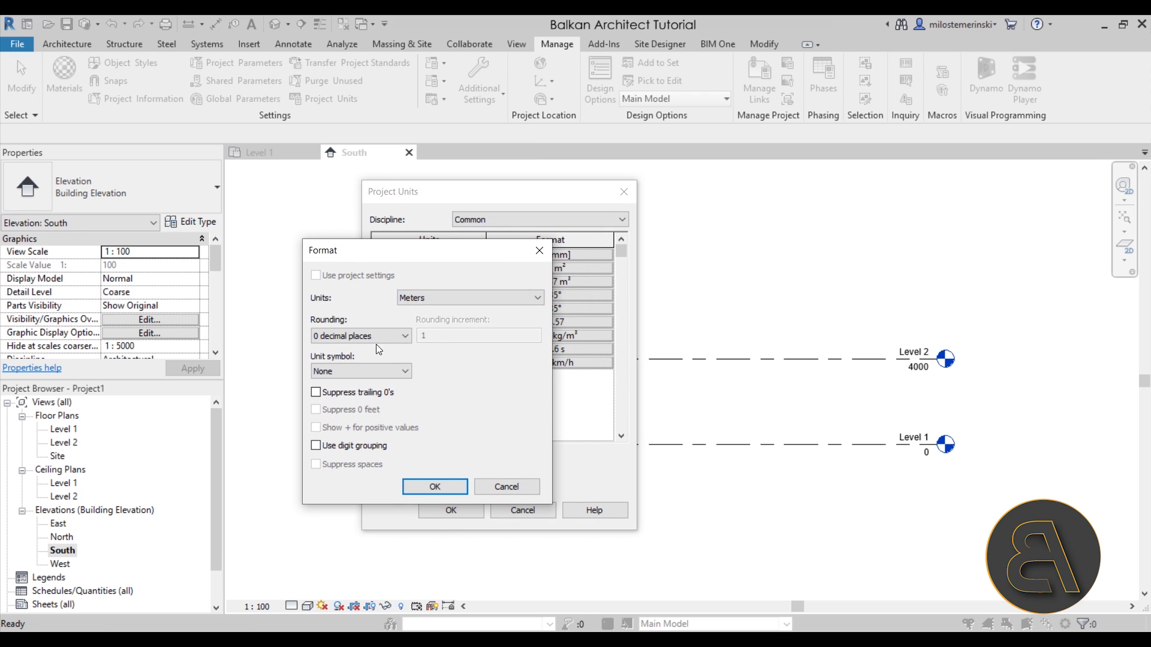
pyautogui.click(389, 337)
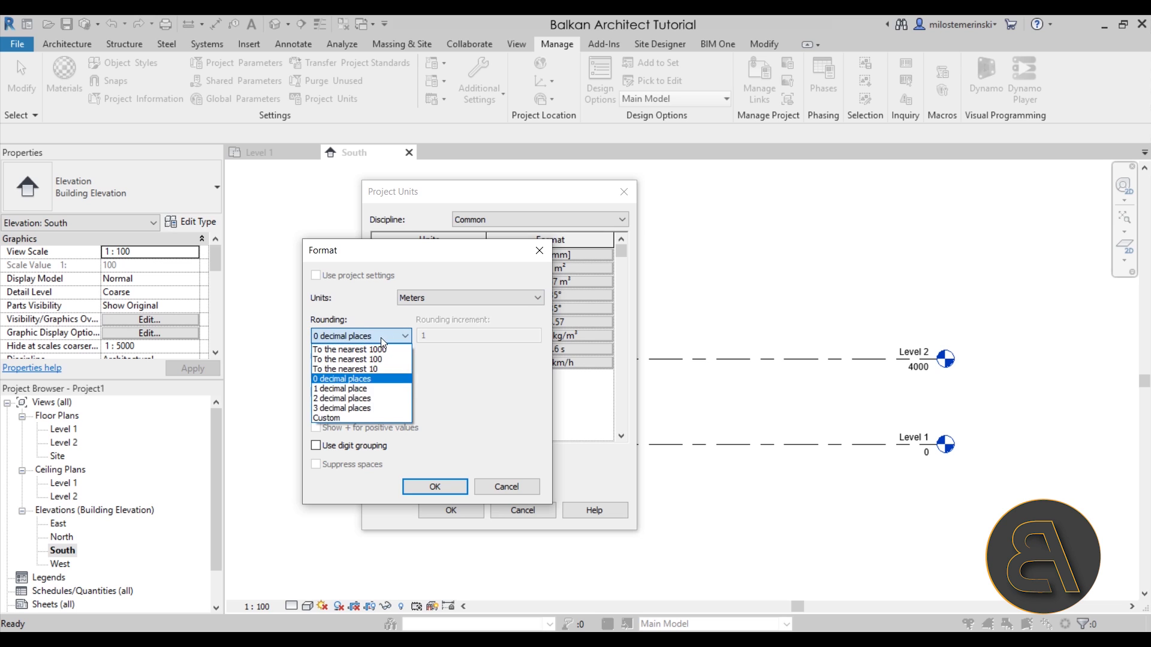
pyautogui.click(351, 399)
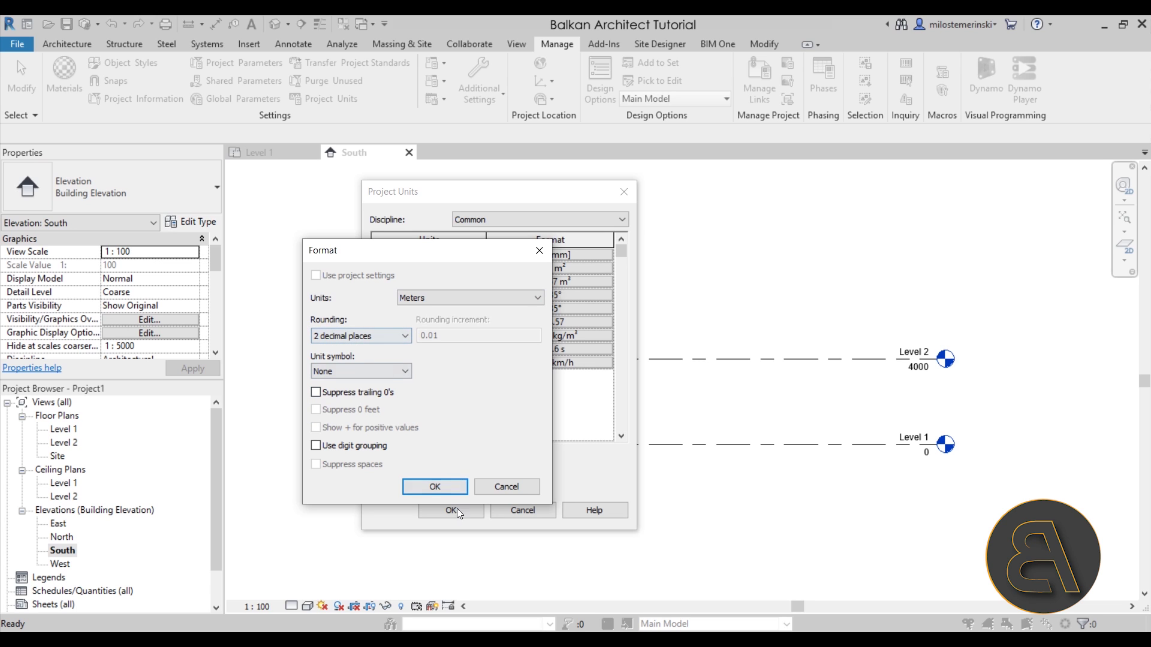
pyautogui.click(435, 486)
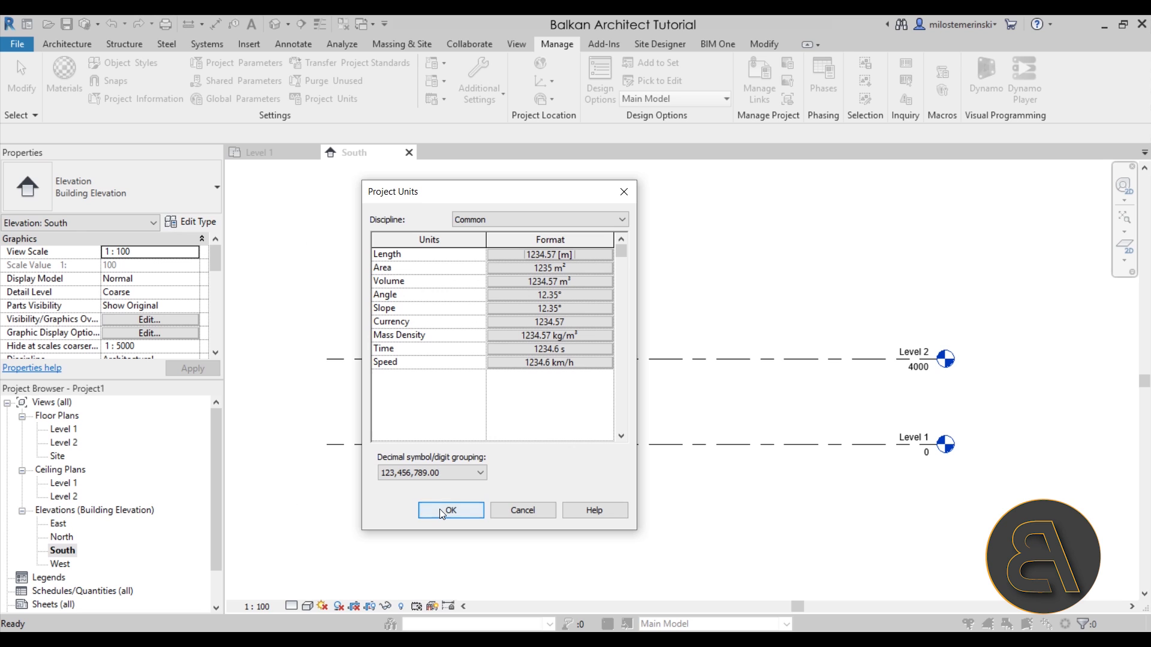
pyautogui.click(442, 511)
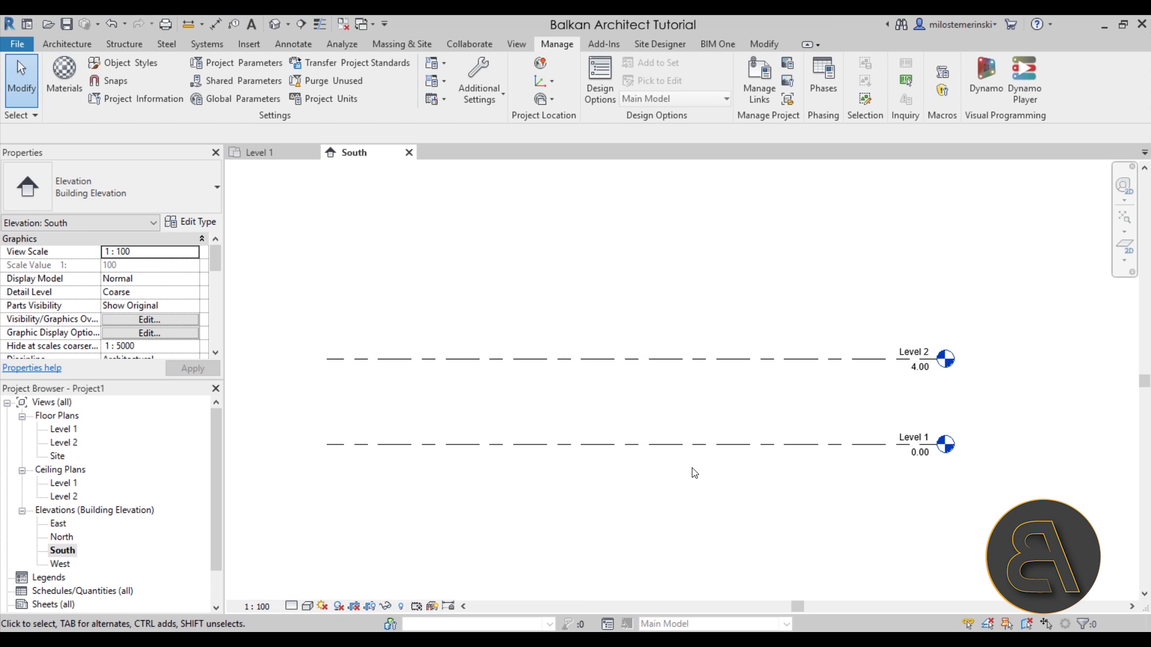
# Step: Set the elevation of Level 2 to 3 m in the South view
pyautogui.doubleClick(919, 367)
pyautogui.write('3')
pyautogui.press('Return')
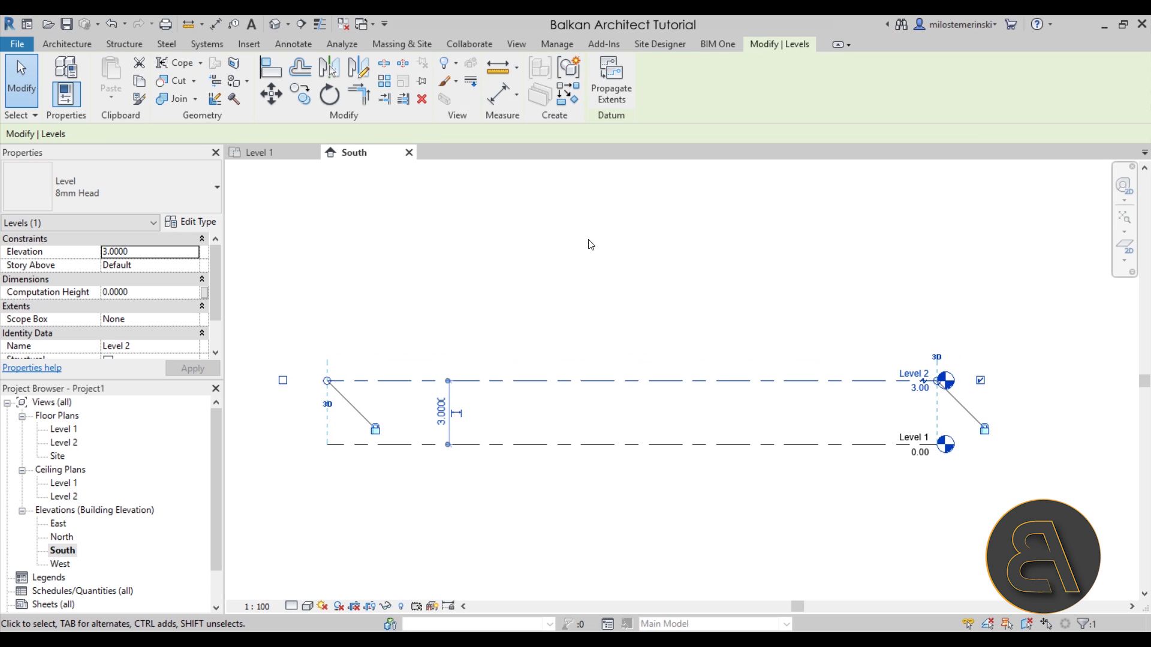
# Step: Create a similar level above Level 2 by picking its line with an offset of 3 m
pyautogui.rightClick(548, 298)
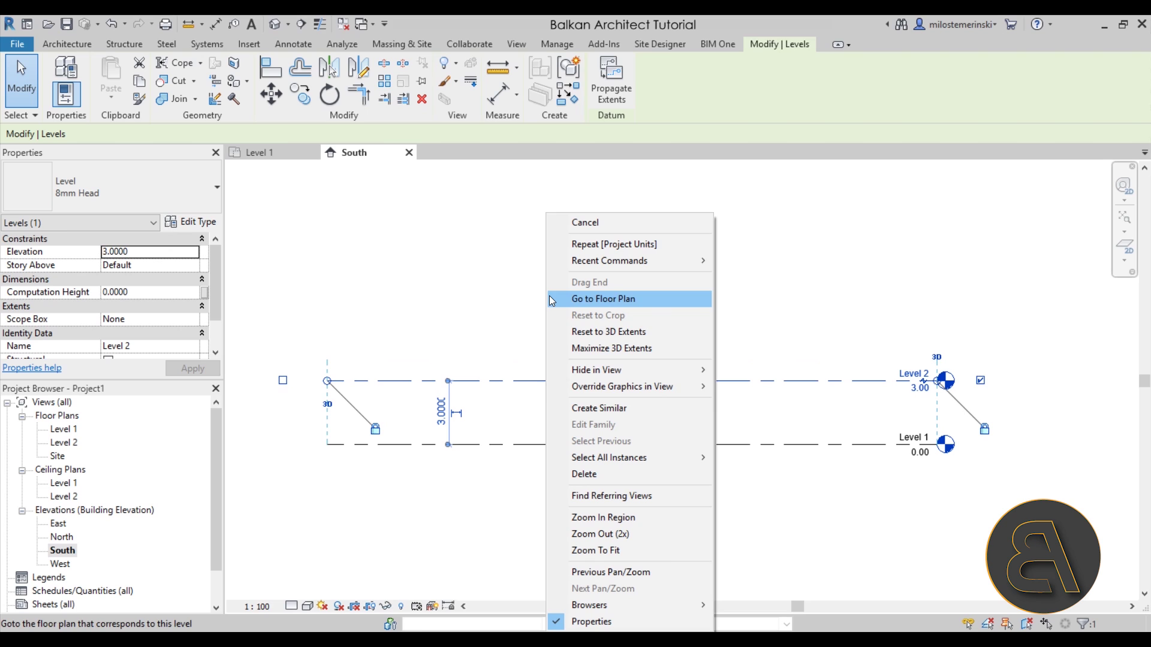
pyautogui.click(613, 408)
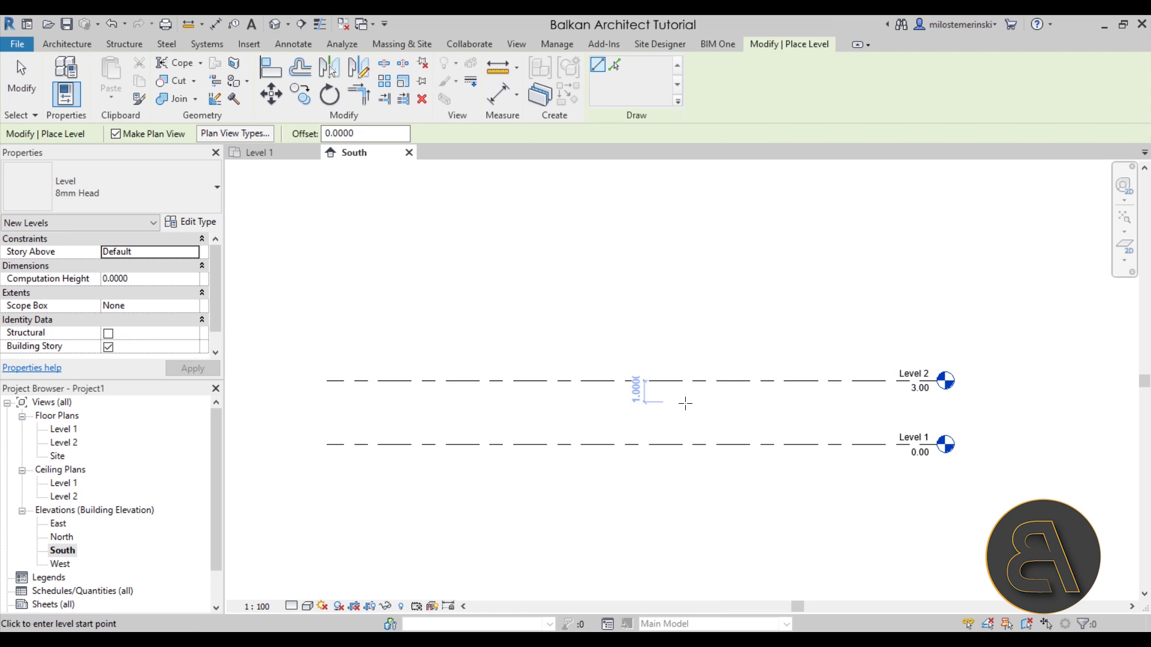
pyautogui.scroll(-2, 529, 323)
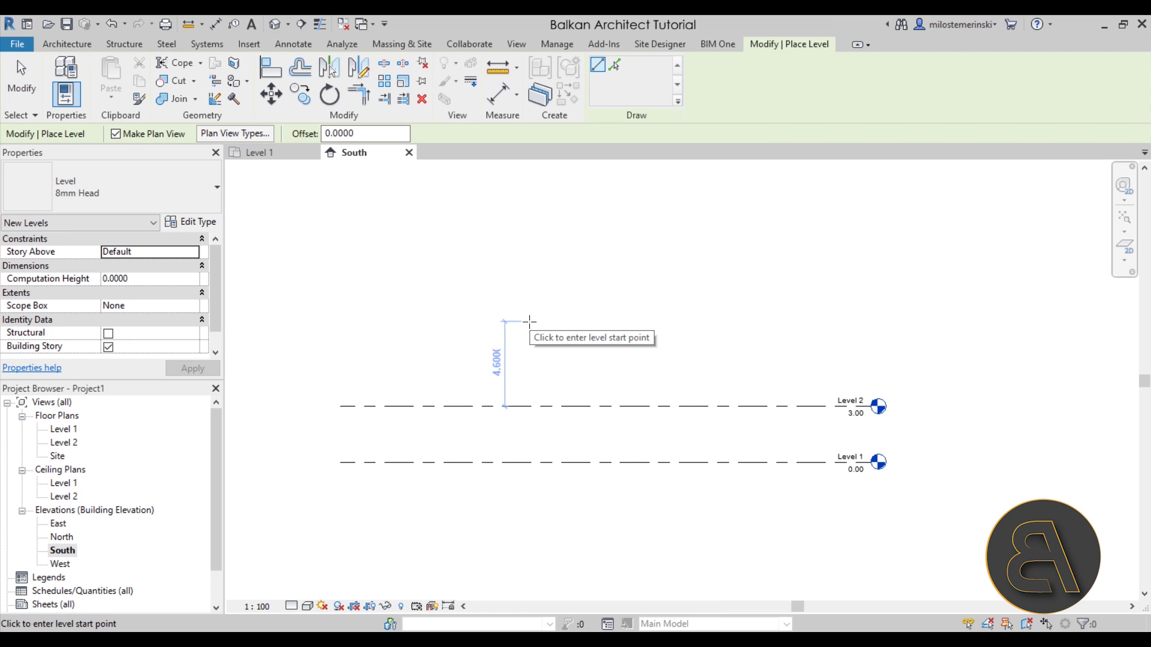
pyautogui.click(616, 66)
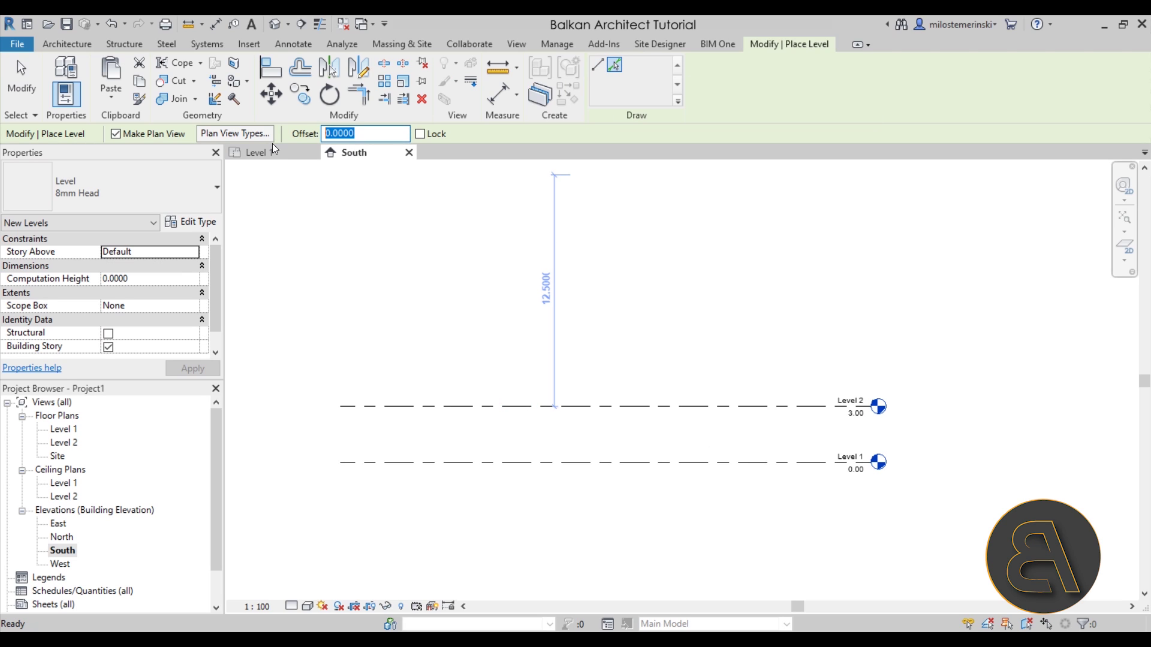
pyautogui.write('3')
pyautogui.press('Return')
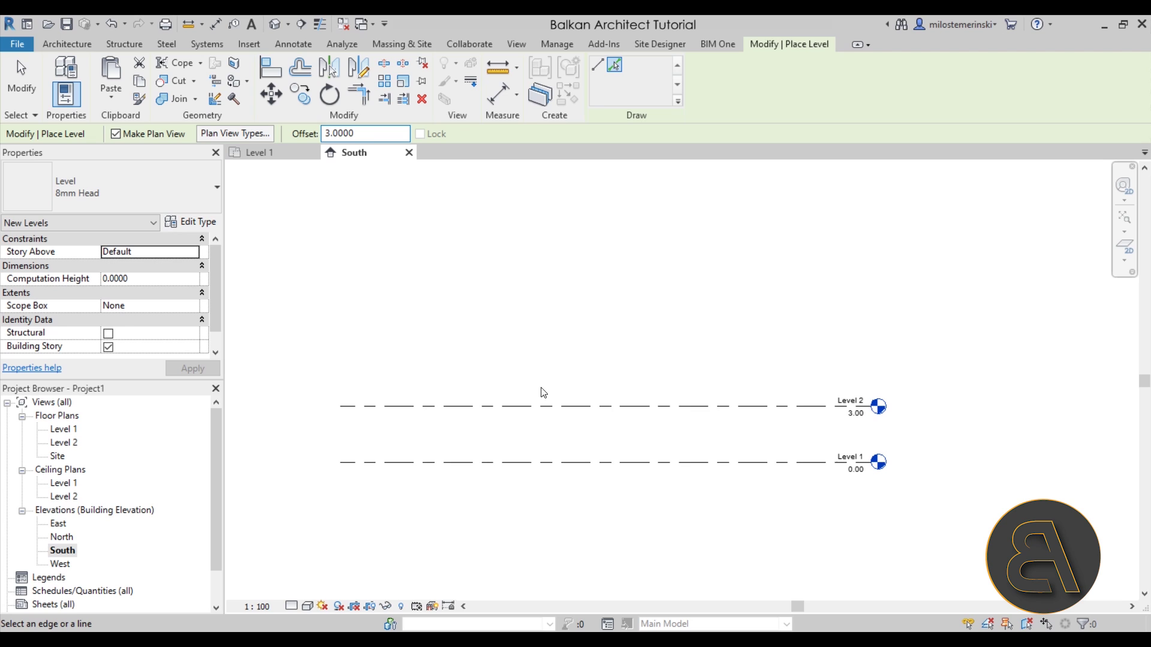
pyautogui.click(522, 405)
# Step: Undo the level misplaced onto Level 2 and add one 3 m above Level 3 instead
pyautogui.click(523, 356)
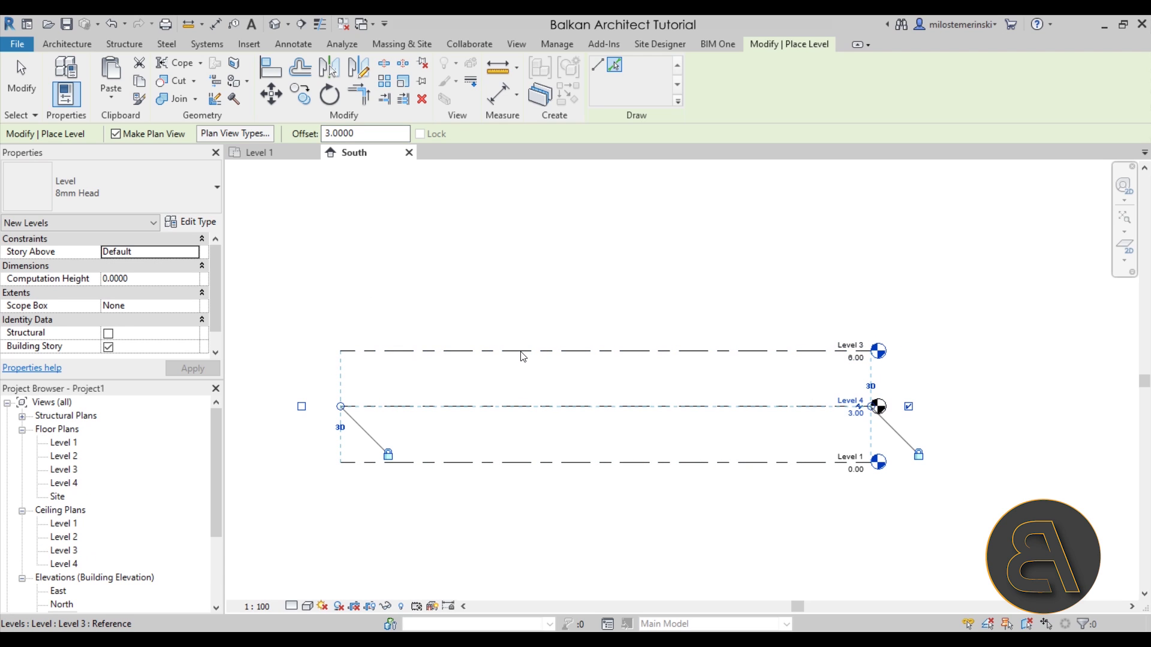
pyautogui.hotkey('ctrl', 'z')
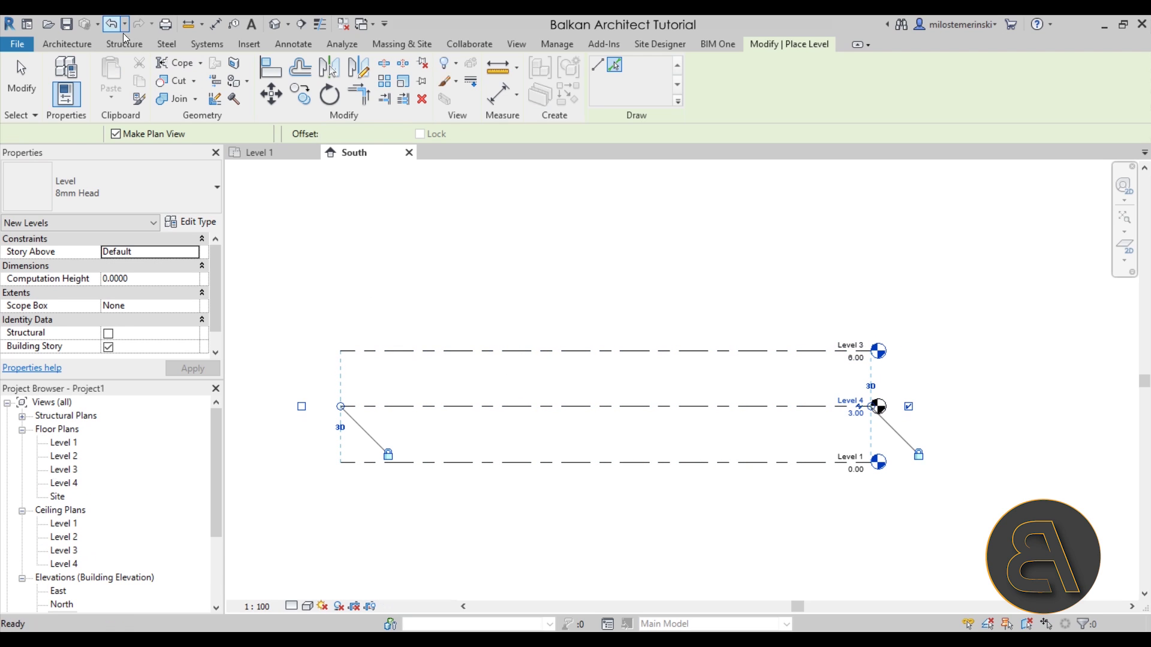
pyautogui.press('p')
pyautogui.press('l')
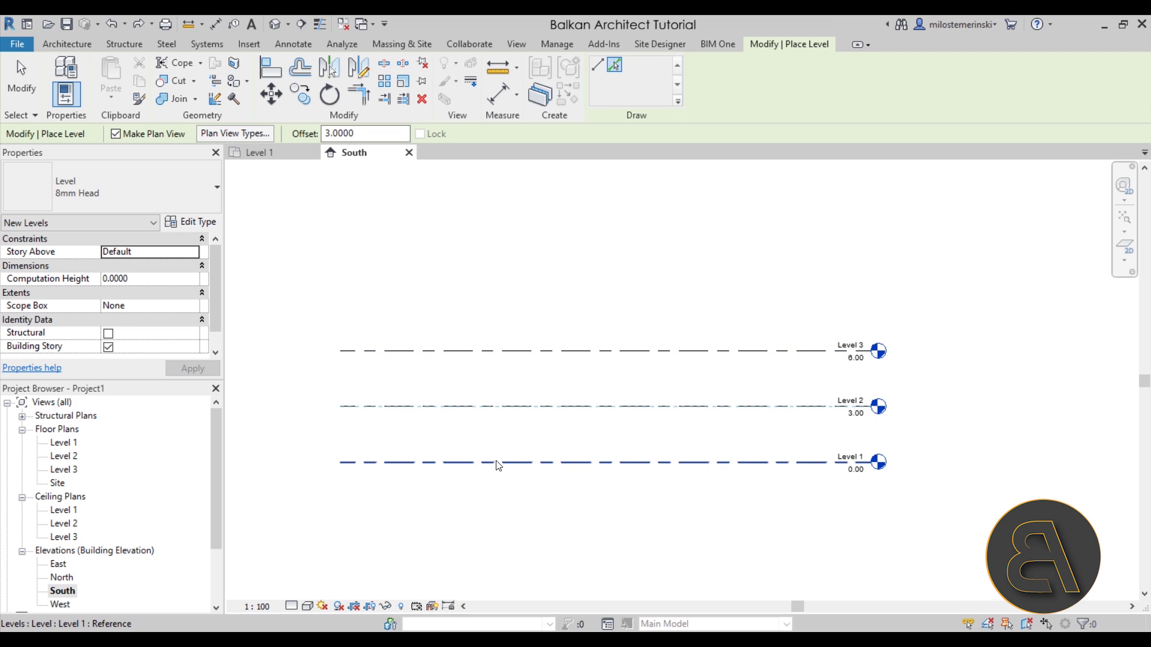
pyautogui.click(493, 353)
pyautogui.press('Escape')
pyautogui.press('Escape')
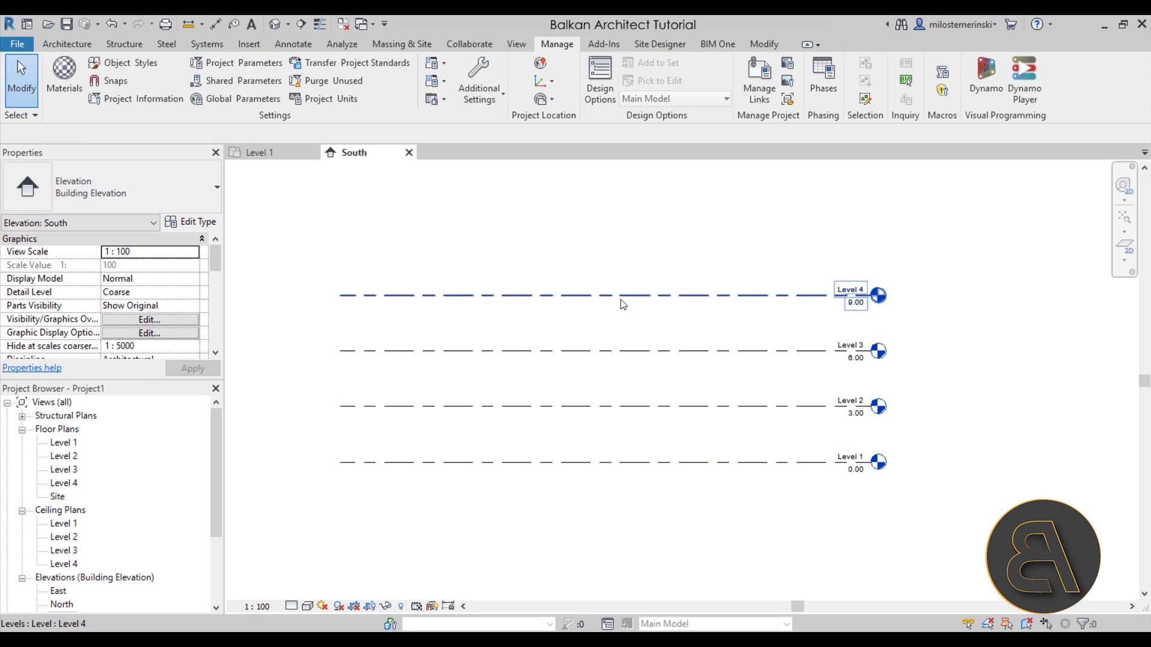
# Step: In the Level 1 floor plan, start the Wall command with the Storefront curtain wall type
pyautogui.click(258, 152)
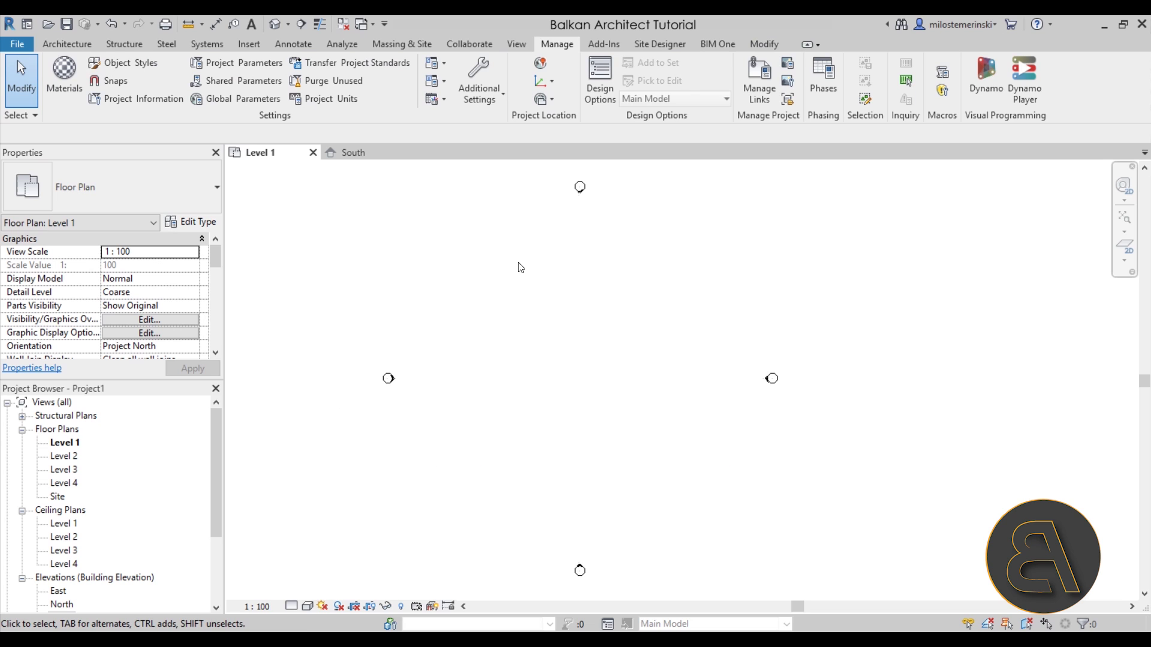
pyautogui.click(60, 43)
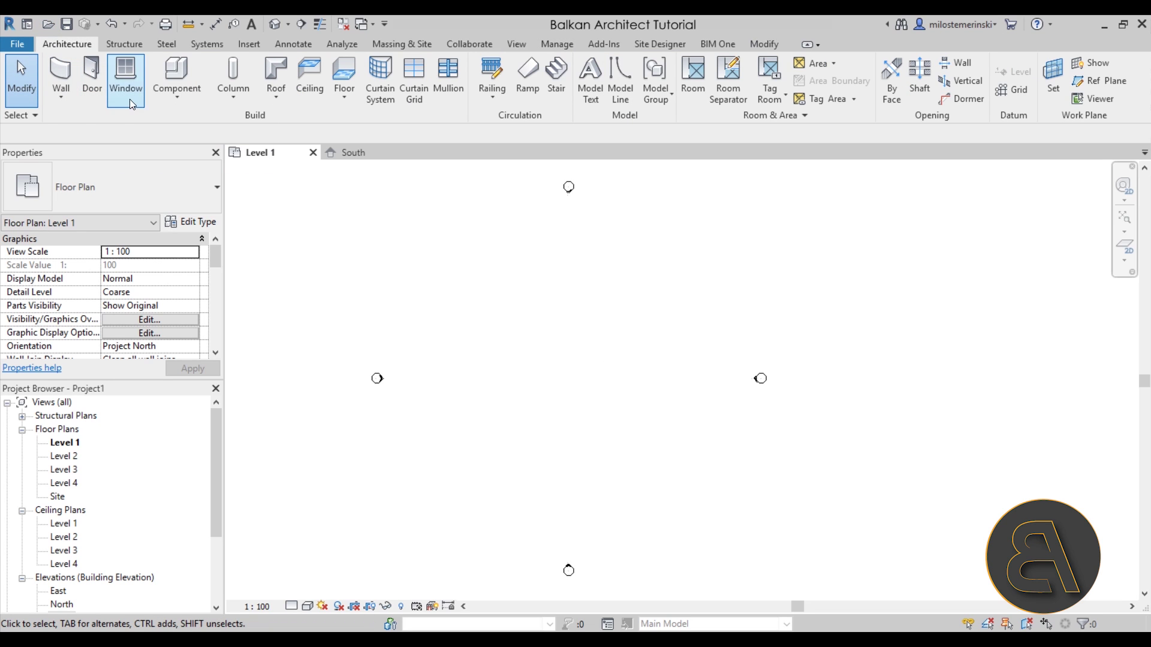
pyautogui.press('w')
pyautogui.press('a')
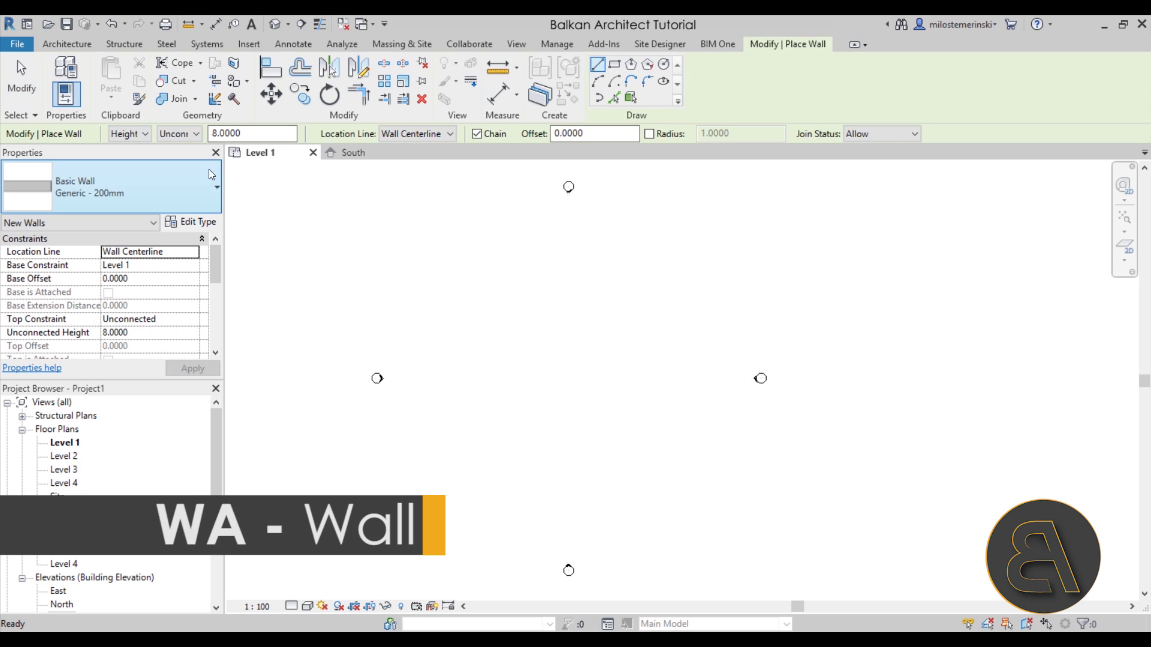
pyautogui.click(143, 192)
pyautogui.scroll(-3, 129, 306)
pyautogui.scroll(-1, 117, 297)
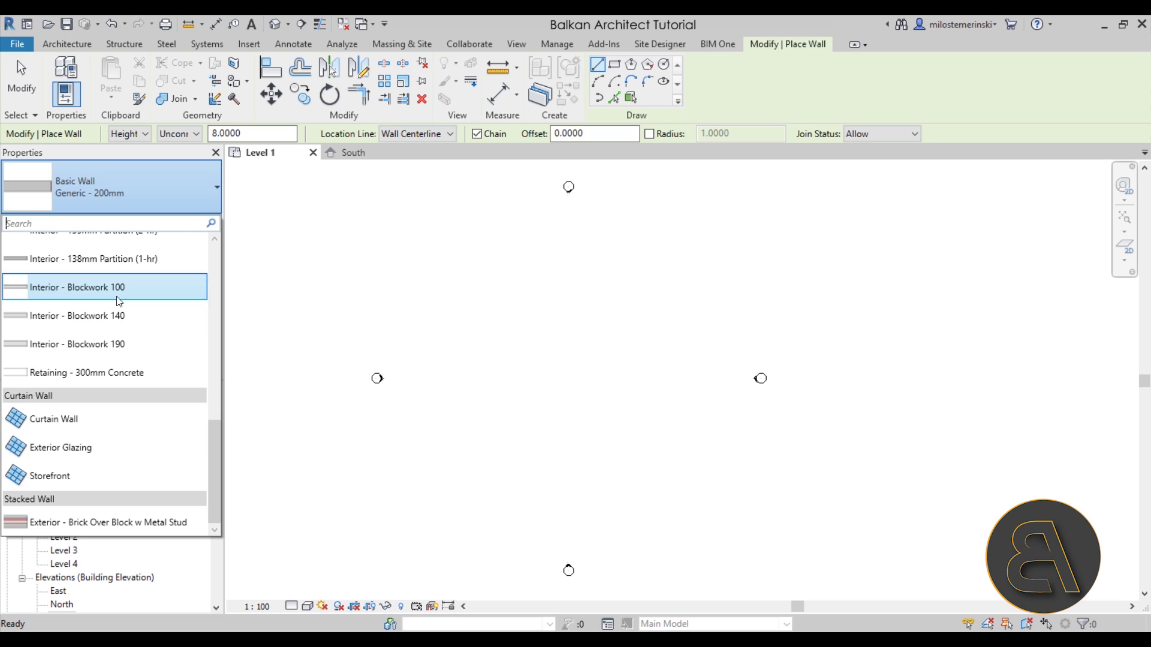
pyautogui.click(54, 480)
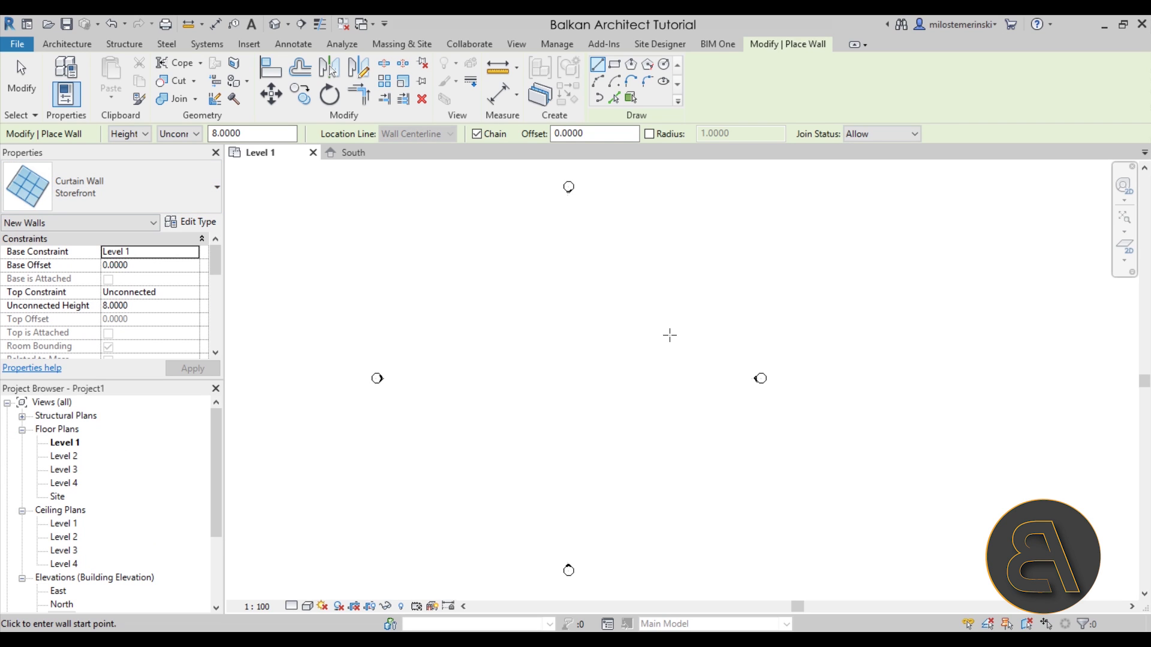
# Step: Set the new curtain walls to be drawn as a rectangle, reaching up to Level 4 with a top offset of 1 m
pyautogui.click(615, 66)
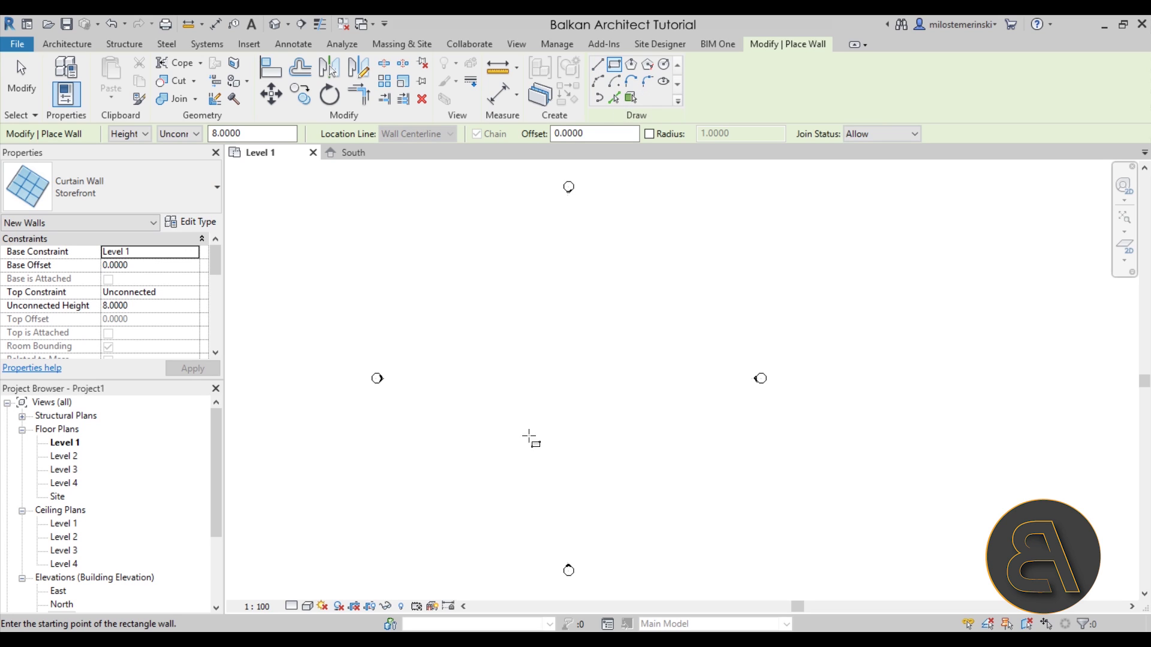
pyautogui.click(173, 143)
pyautogui.click(174, 182)
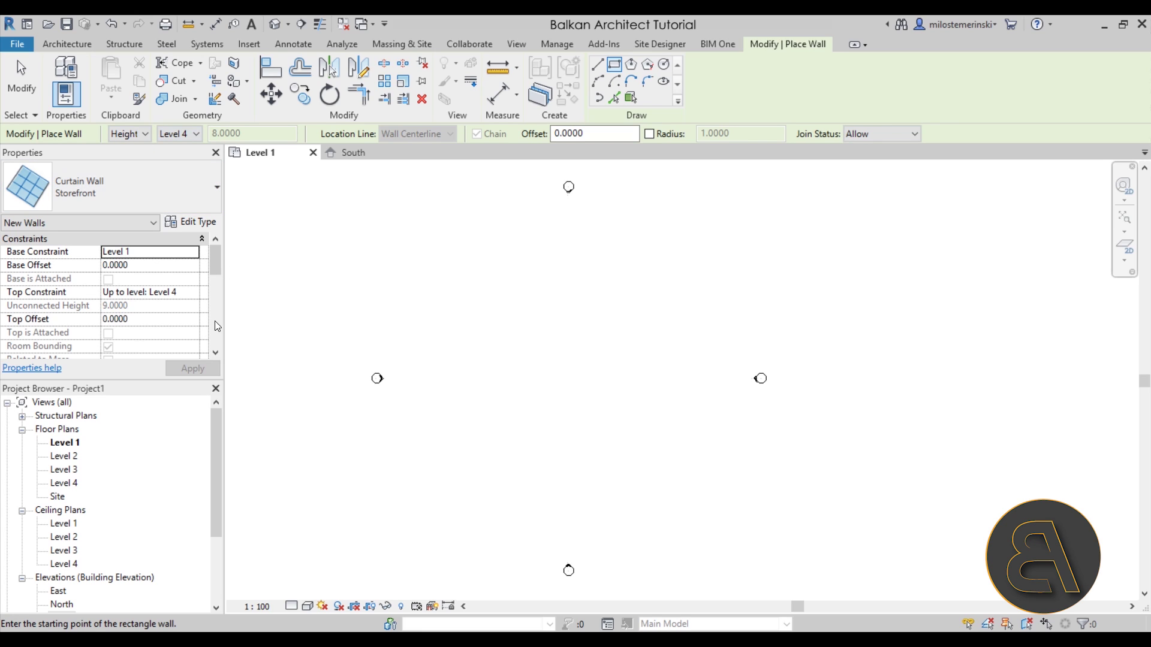
pyautogui.click(158, 319)
pyautogui.write('10')
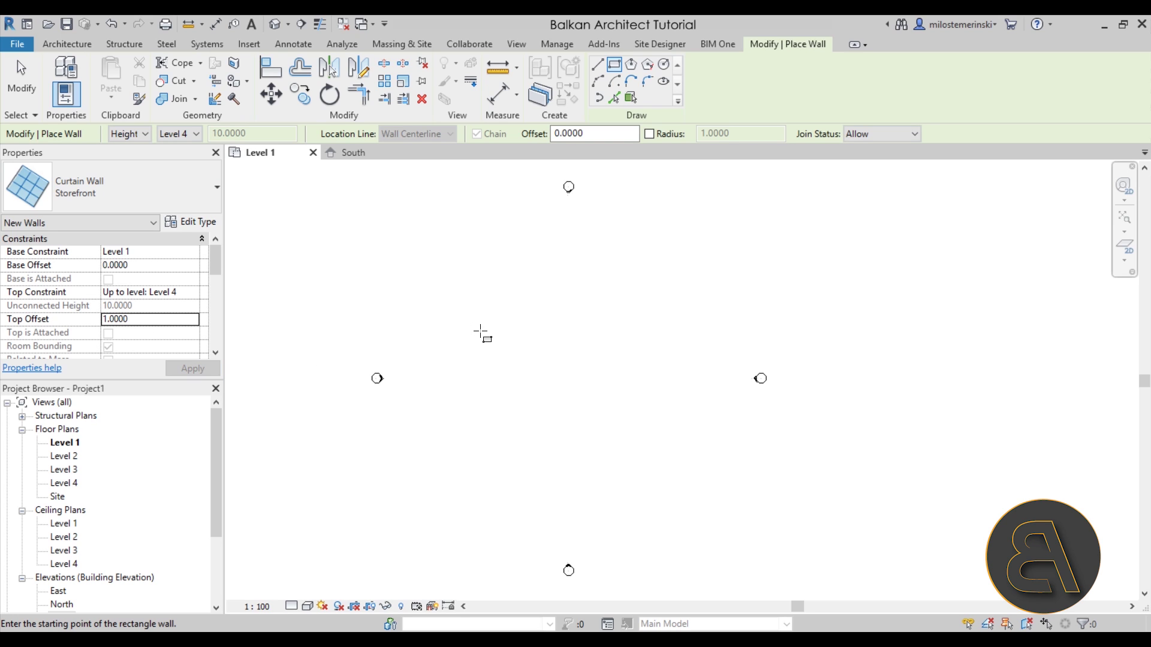
# Step: Draw the rectangle of Storefront curtain walls between the elevation markers, about 9.6 m wide and 11.85 m long
pyautogui.click(539, 322)
pyautogui.scroll(3, 596, 404)
pyautogui.scroll(1, 560, 394)
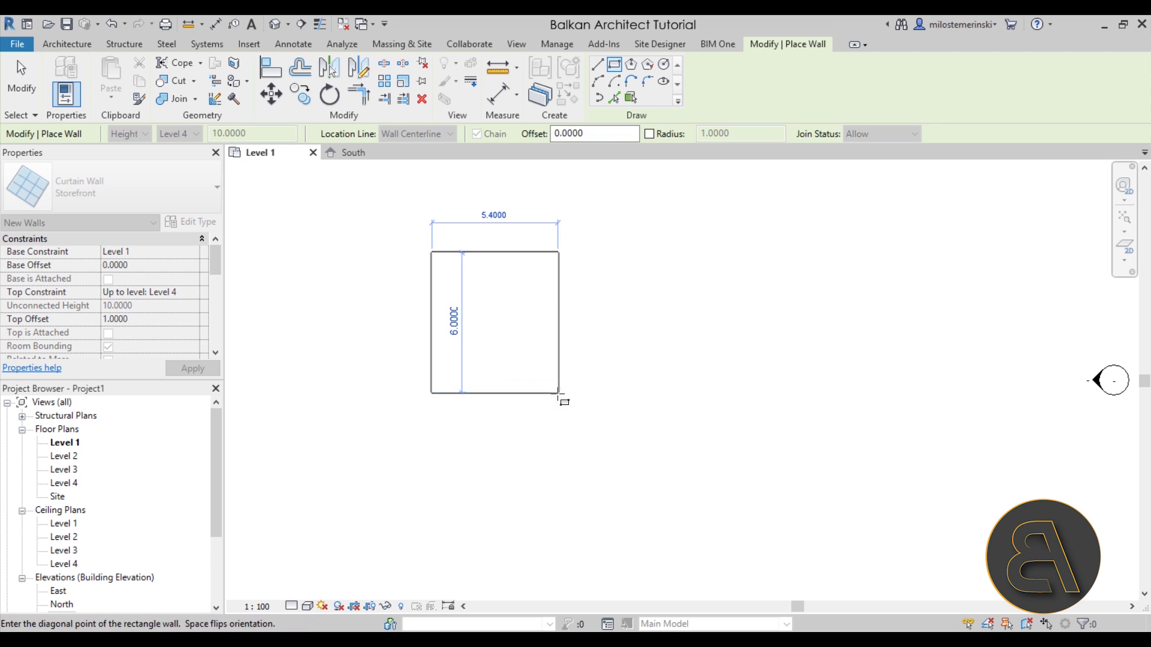
pyautogui.scroll(-2, 647, 499)
pyautogui.moveTo(648, 499); pyautogui.dragTo(604, 433, button='middle')
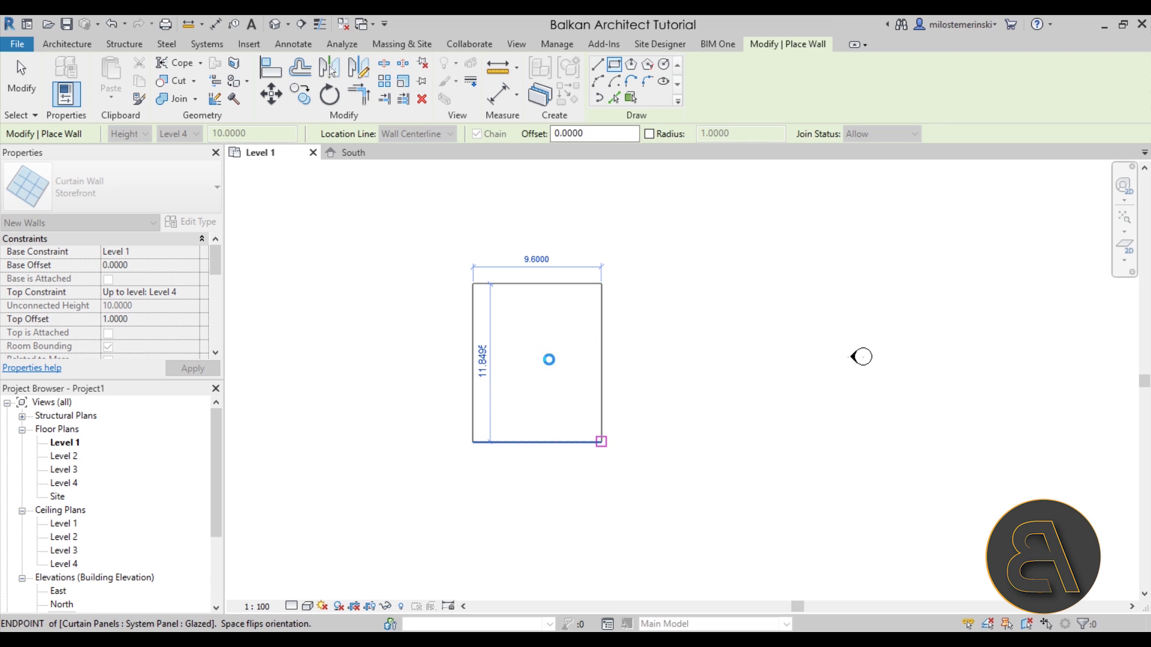
pyautogui.click(602, 442)
pyautogui.scroll(3, 609, 242)
pyautogui.scroll(-3, 581, 289)
pyautogui.moveTo(609, 242); pyautogui.dragTo(581, 289, button='middle')
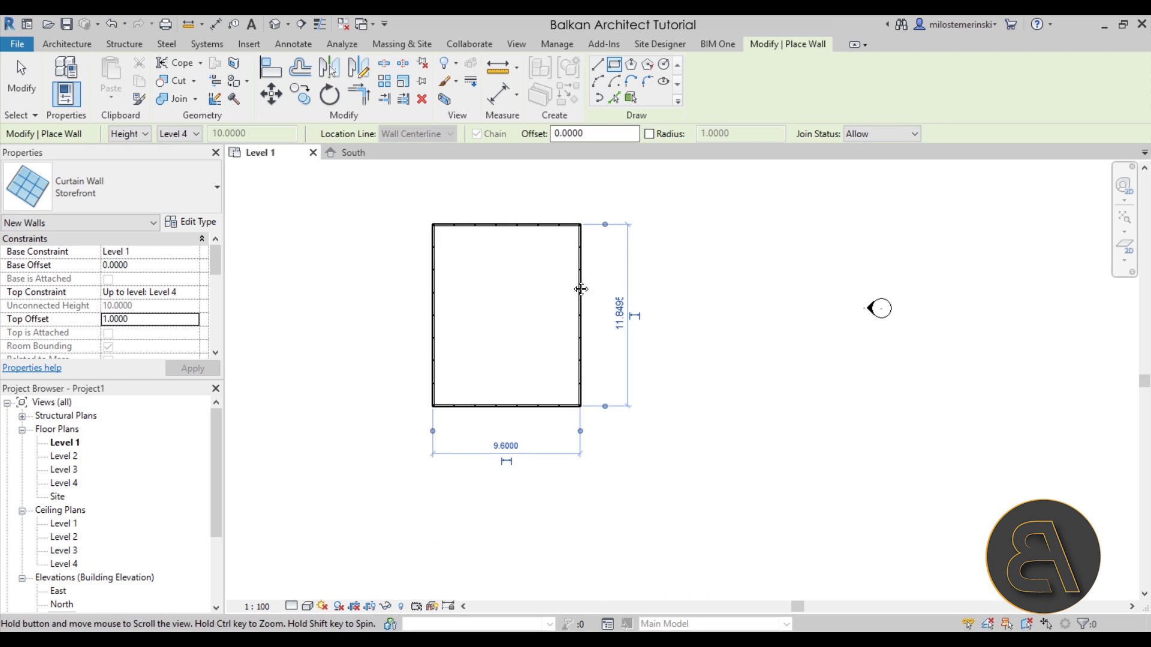
pyautogui.scroll(1, 543, 399)
pyautogui.press('Escape')
# Step: Reposition the west and north curtain walls in plan to adjust the building's footprint
pyautogui.scroll(-2, 514, 264)
pyautogui.moveTo(514, 265); pyautogui.dragTo(522, 375, button='middle')
pyautogui.scroll(1, 493, 401)
pyautogui.click(493, 400)
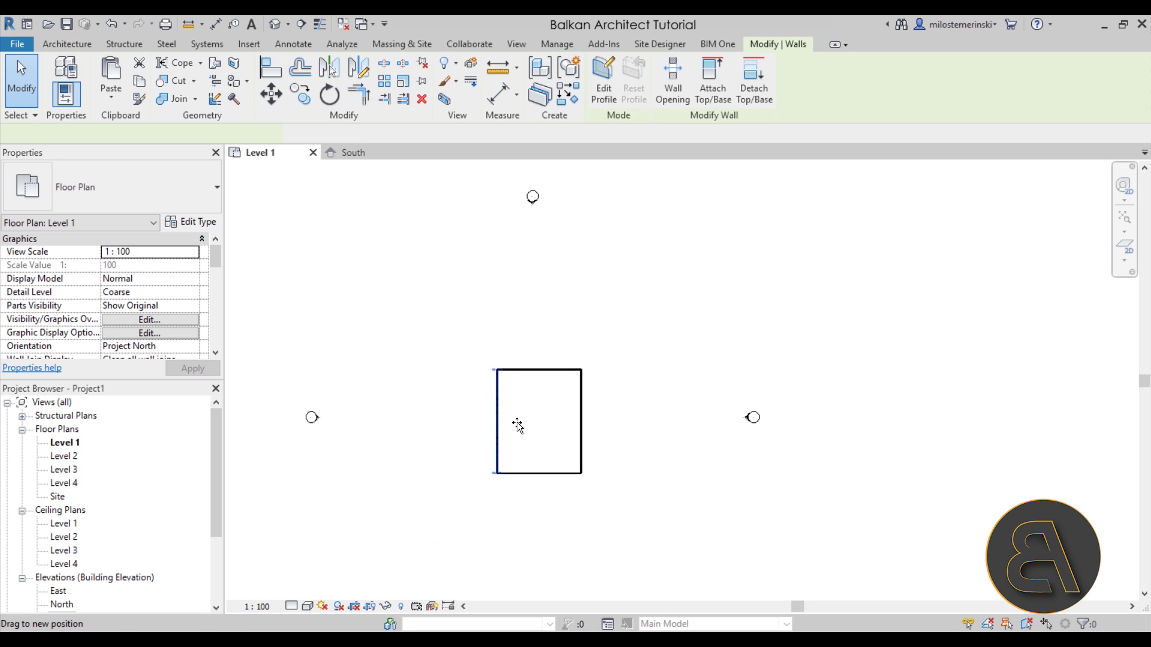
pyautogui.scroll(1, 531, 375)
pyautogui.click(532, 358)
pyautogui.moveTo(533, 348); pyautogui.dragTo(533, 348)
pyautogui.click(552, 412)
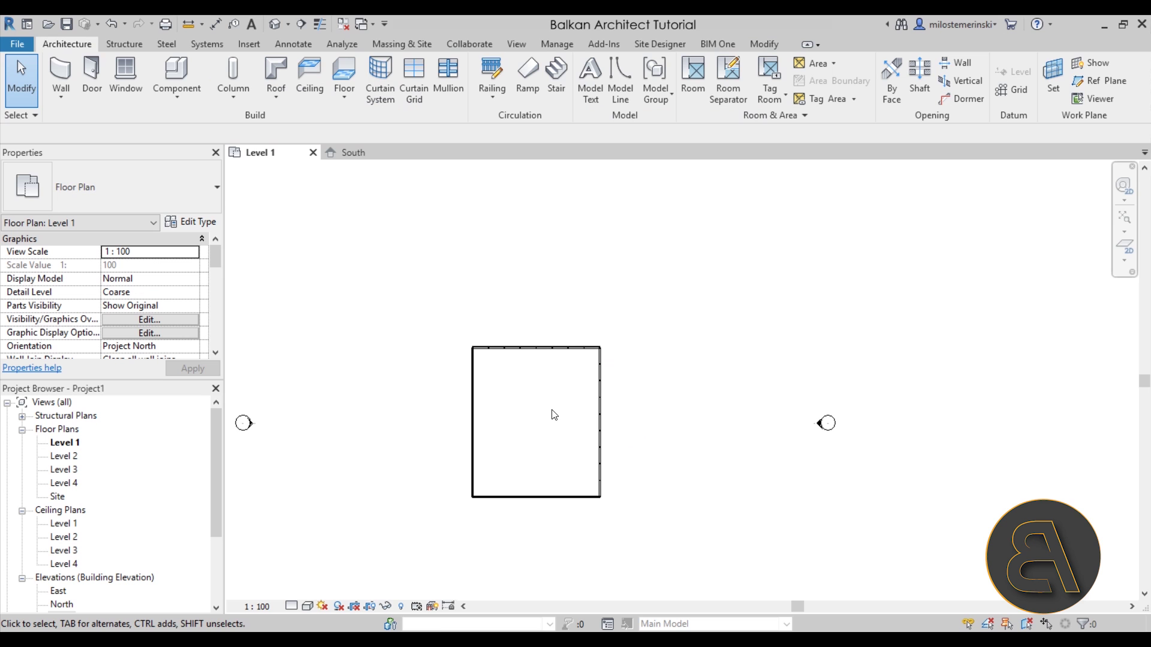
pyautogui.scroll(-1, 554, 415)
pyautogui.moveTo(554, 415); pyautogui.dragTo(540, 360, button='middle')
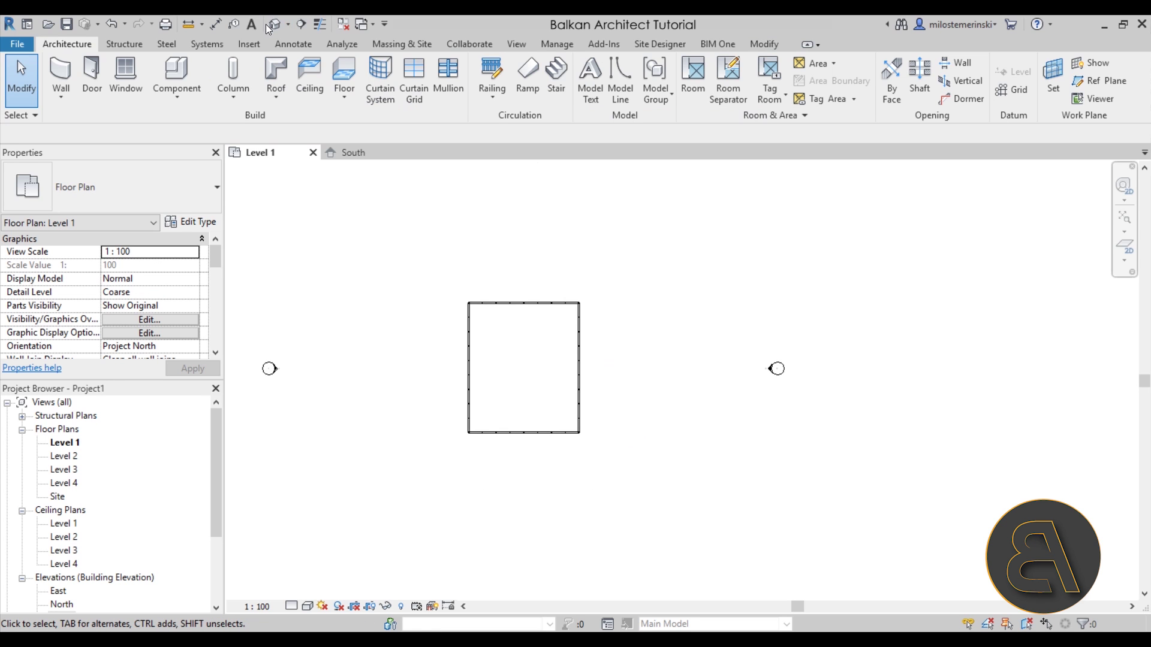
# Step: Open the default 3D view and move the east curtain wall inward to narrow the building
pyautogui.click(274, 28)
pyautogui.moveTo(1076, 216); pyautogui.dragTo(771, 481)
pyautogui.scroll(2, 771, 480)
pyautogui.click(688, 439)
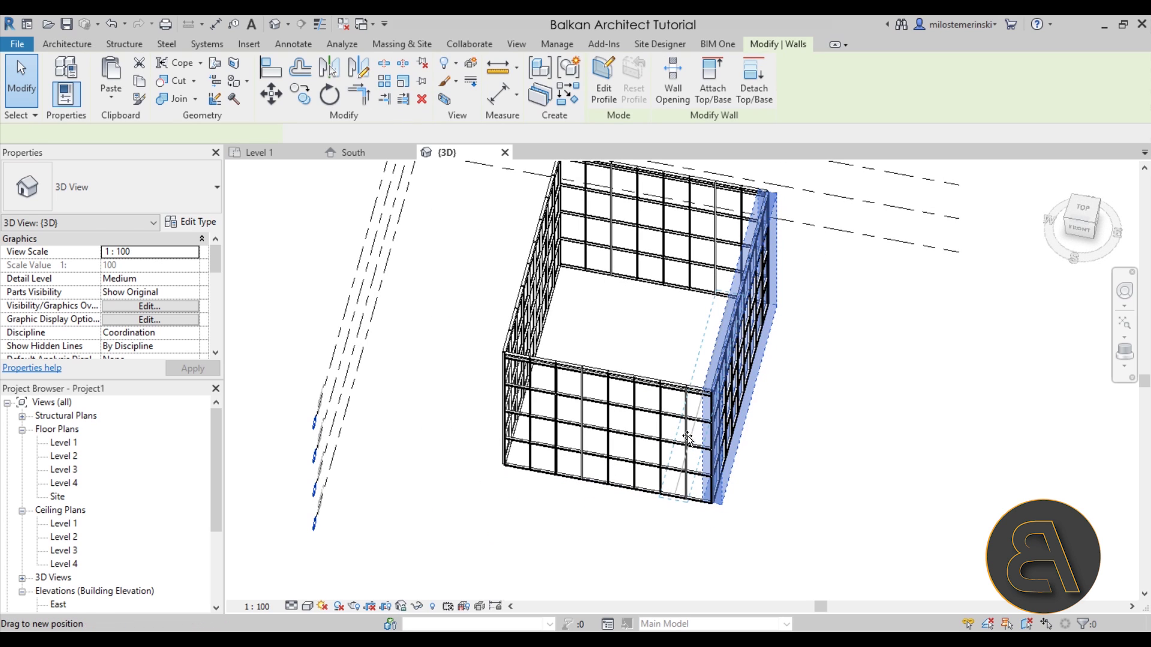
pyautogui.press('Escape')
pyautogui.keyDown('shift'); pyautogui.moveTo(766, 458); pyautogui.dragTo(672, 431, button='middle'); pyautogui.keyUp('shift')
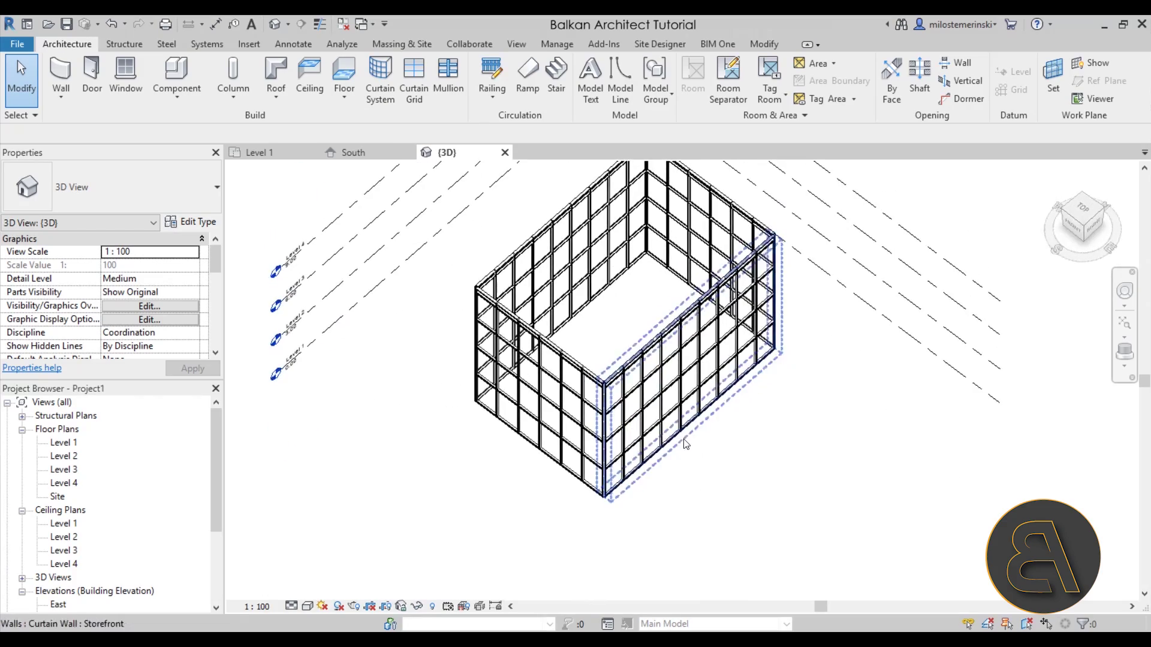
# Step: Fine-tune the east curtain wall's position and move a short end wall inward to shorten the building
pyautogui.click(667, 424)
pyautogui.moveTo(667, 424); pyautogui.dragTo(665, 425)
pyautogui.click(664, 422)
pyautogui.keyDown('shift'); pyautogui.moveTo(664, 422); pyautogui.dragTo(805, 444, button='middle'); pyautogui.keyUp('shift')
pyautogui.click(804, 444)
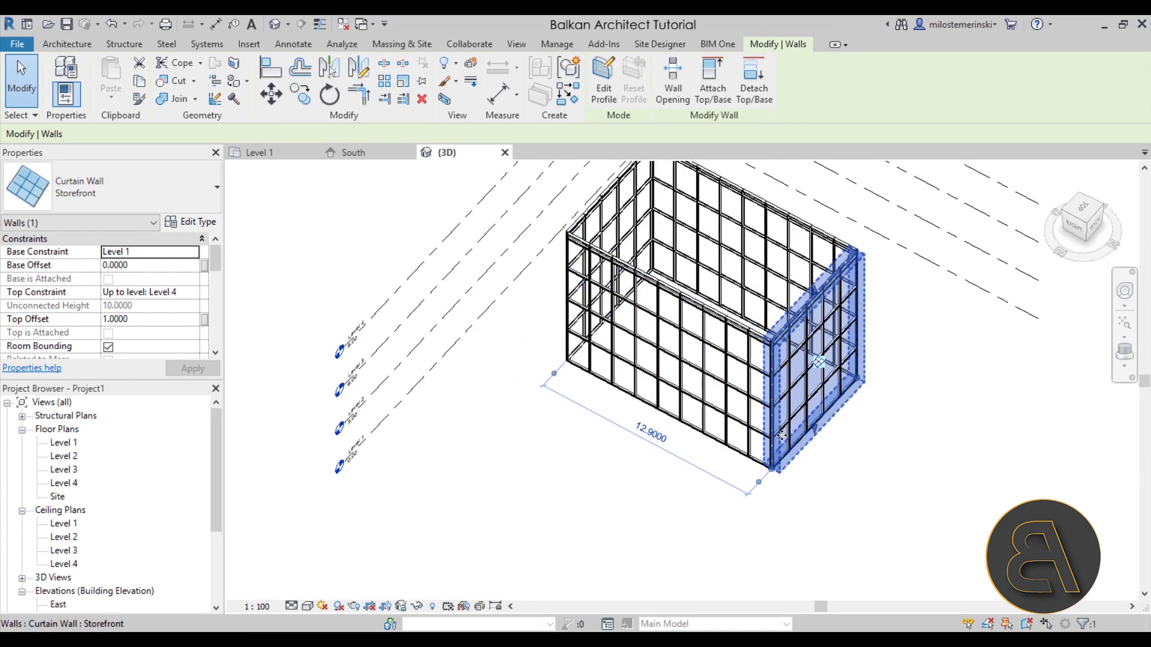
pyautogui.click(629, 494)
pyautogui.keyDown('shift'); pyautogui.moveTo(628, 494); pyautogui.dragTo(822, 442, button='middle'); pyautogui.keyUp('shift')
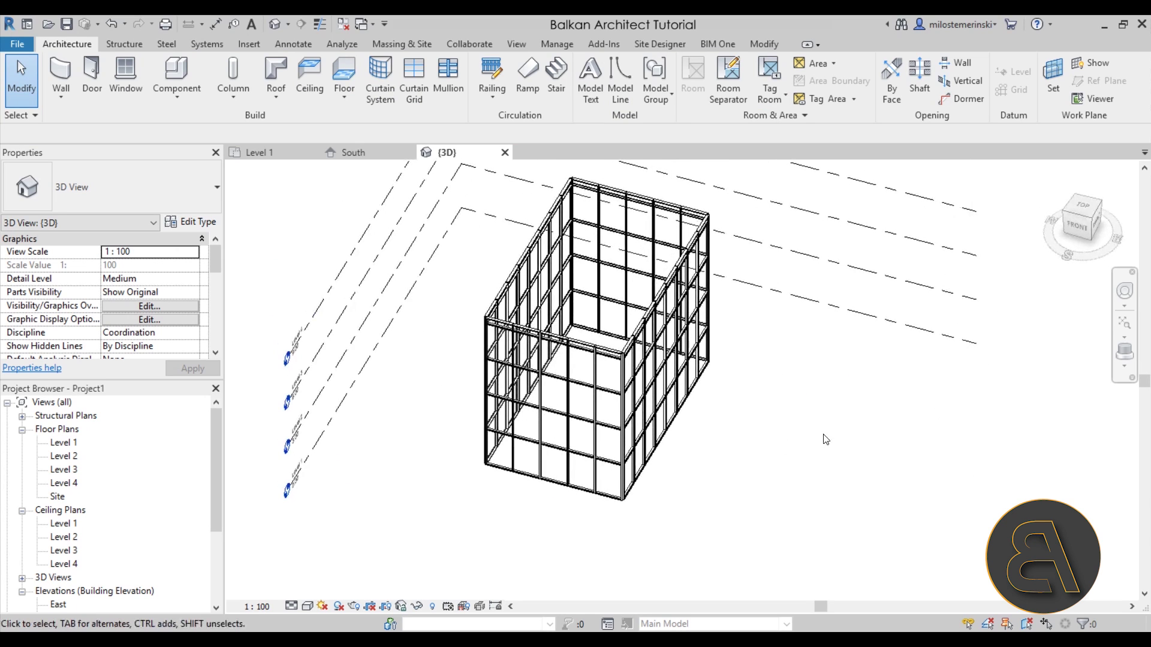
# Step: Turn on Show Mass Form and Floors and start an in-place mass named Mass 1
pyautogui.click(401, 45)
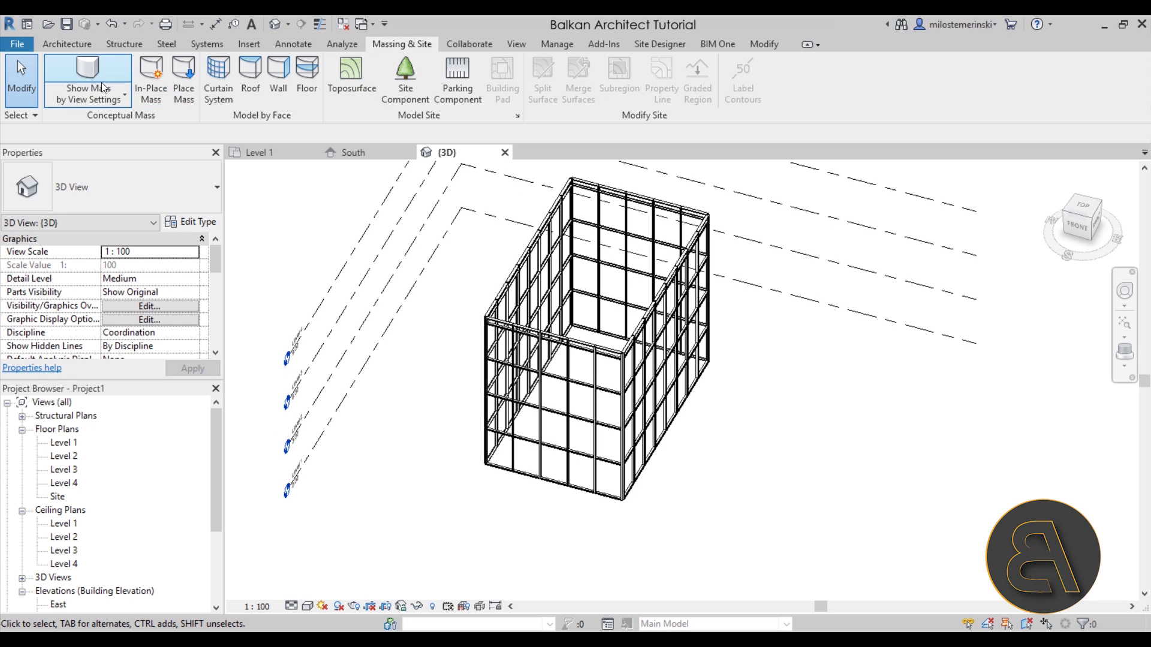
pyautogui.click(88, 80)
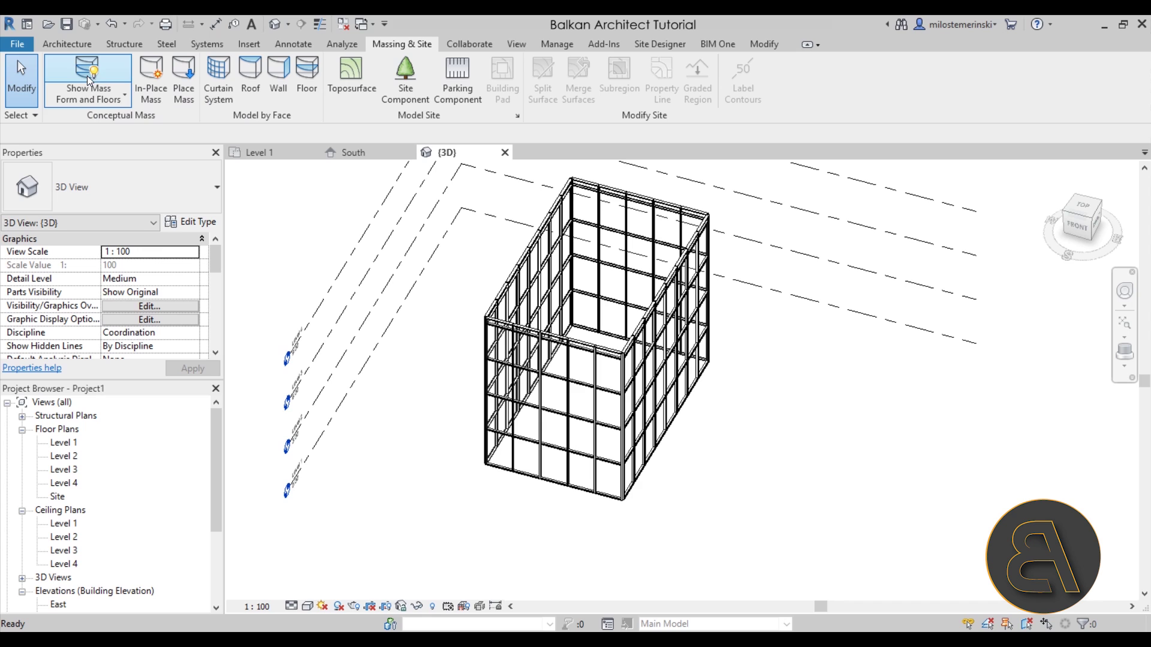
pyautogui.click(150, 94)
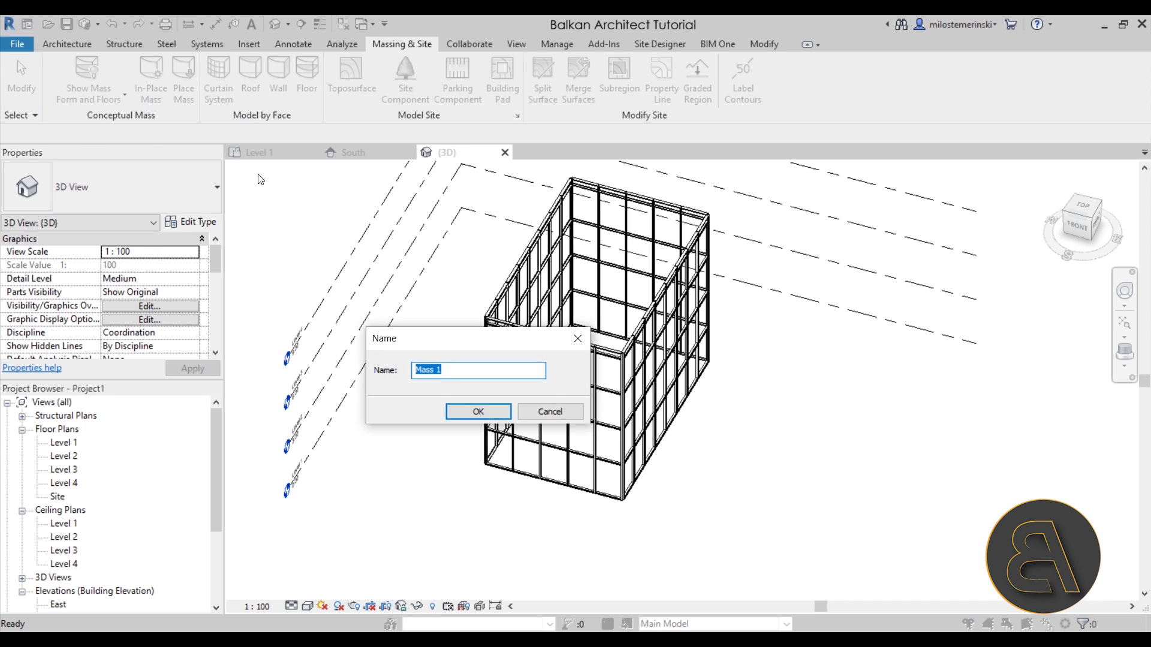
pyautogui.click(466, 411)
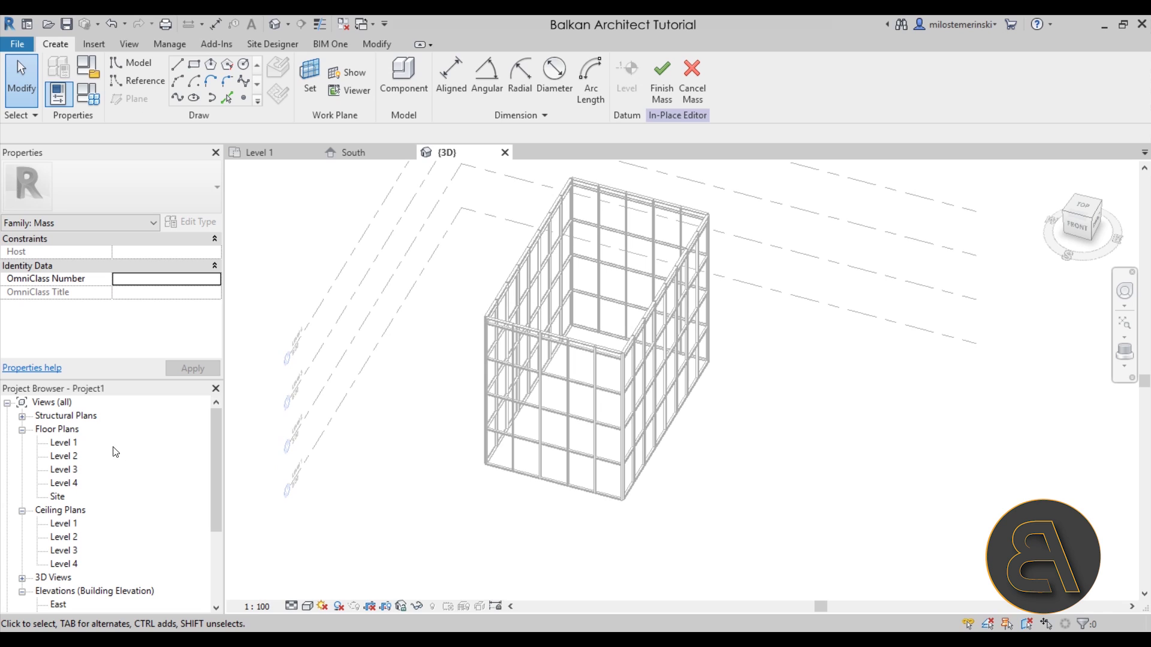
# Step: Open the Level 1 floor plan and examine the reference photo of the perforated panel facade
pyautogui.doubleClick(69, 443)
pyautogui.scroll(3, 519, 403)
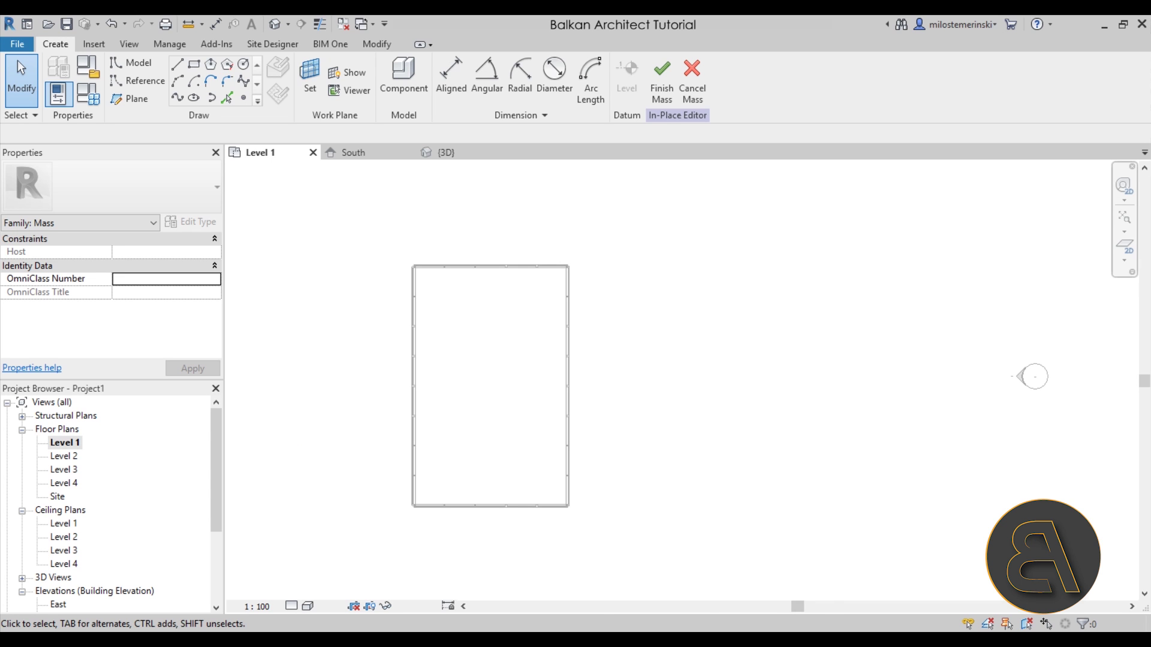
pyautogui.moveTo(700, 637)
pyautogui.click(734, 594)
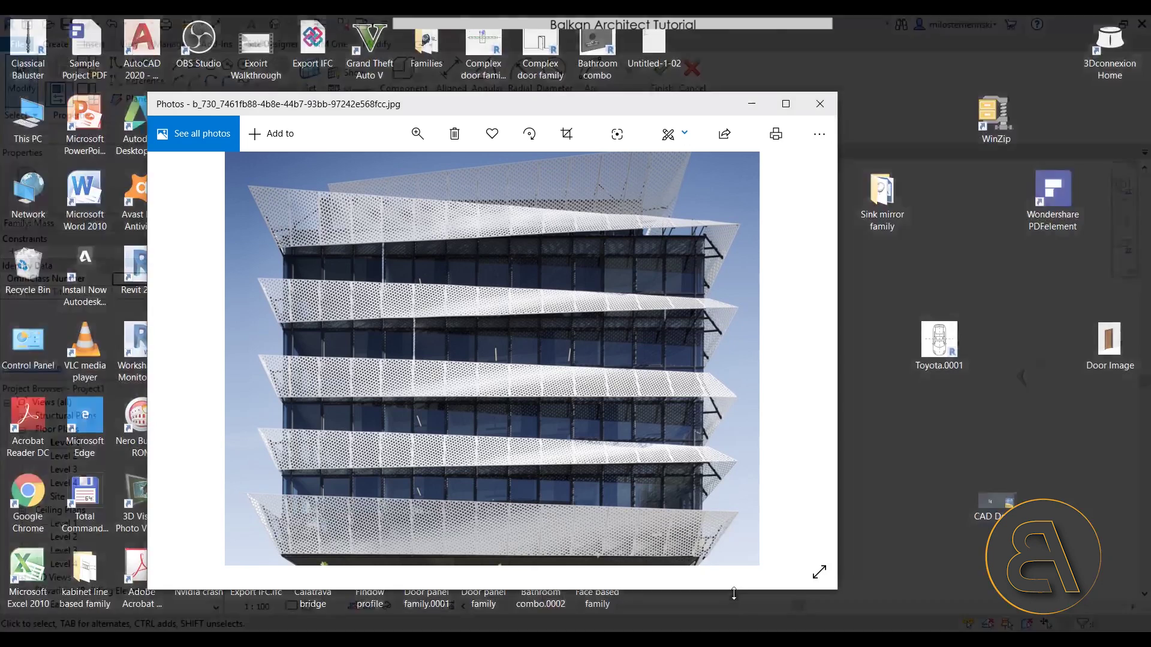
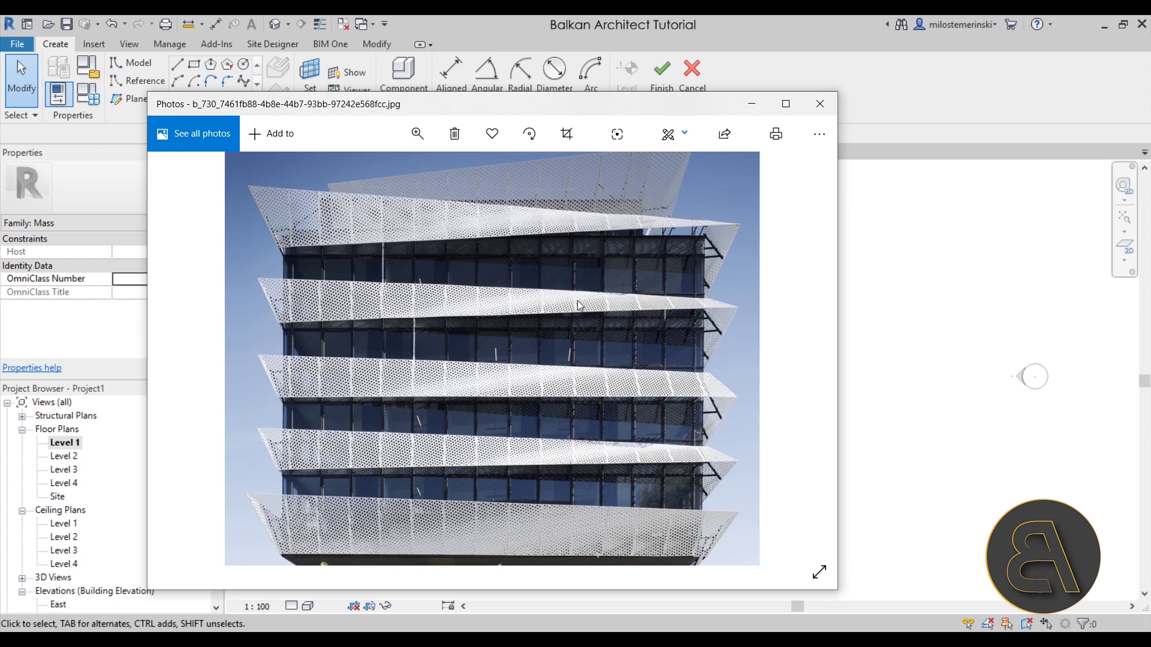
pyautogui.click(889, 393)
# Step: Draw a diagonal reference plane at 135° outward from the building's southwest corner and extend its inner end past the corner
pyautogui.scroll(-1, 433, 418)
pyautogui.click(120, 103)
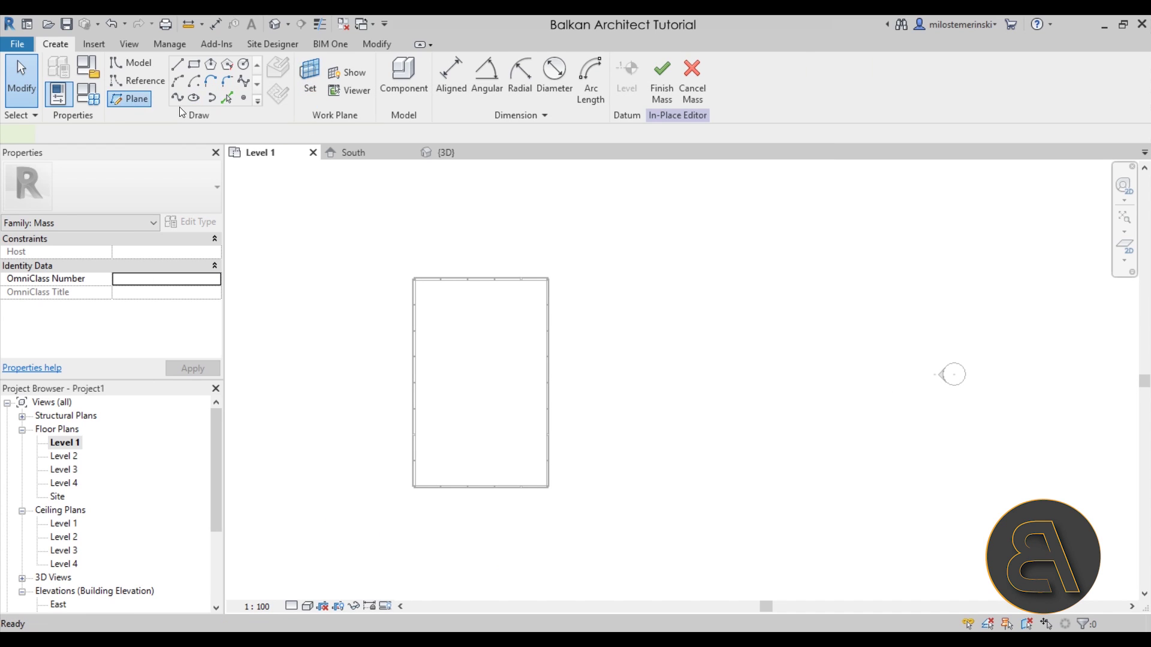
pyautogui.scroll(5, 431, 504)
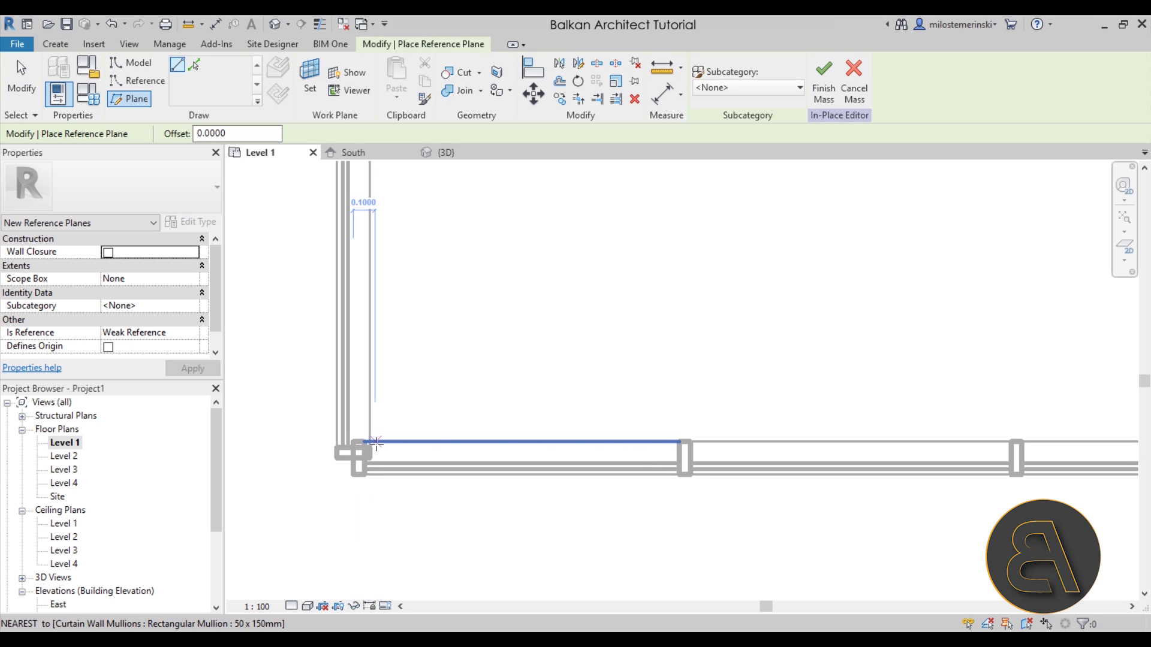
pyautogui.scroll(2, 363, 443)
pyautogui.click(369, 443)
pyautogui.scroll(-4, 368, 442)
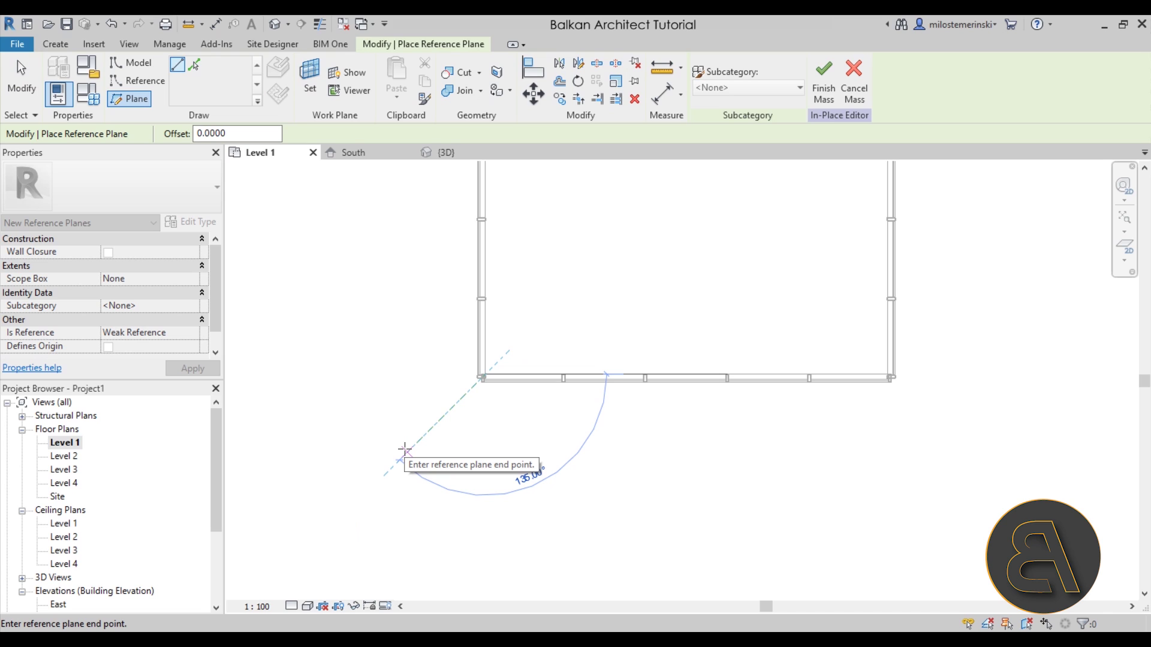
pyautogui.click(404, 449)
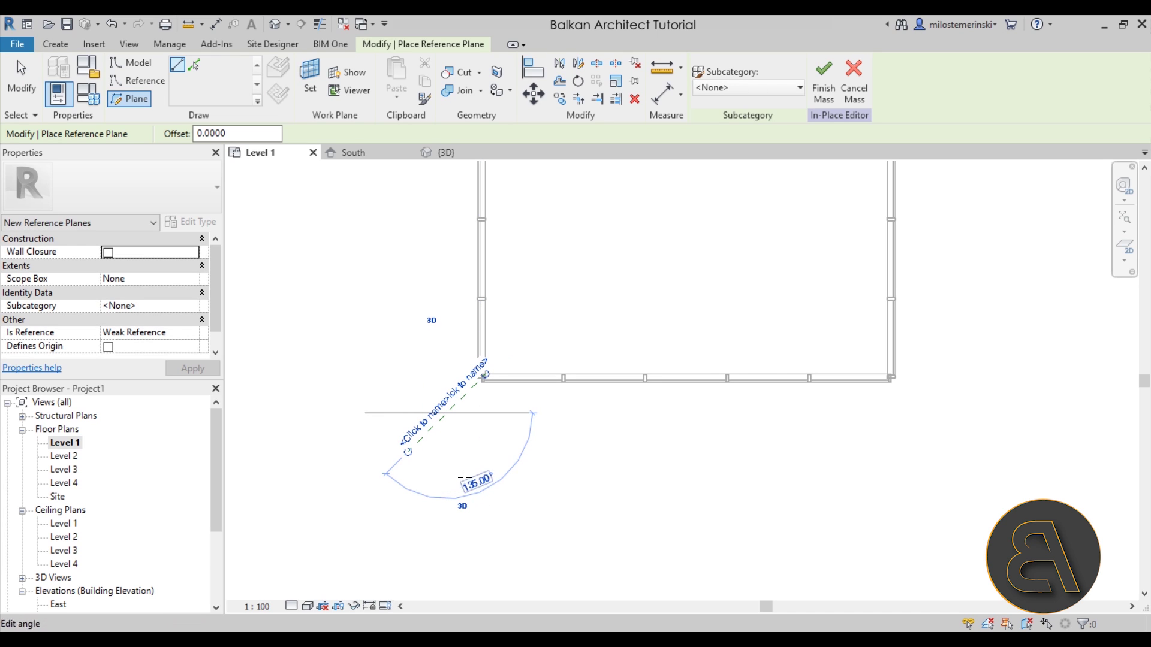
pyautogui.press('Escape')
pyautogui.press('Escape')
pyautogui.click(480, 369)
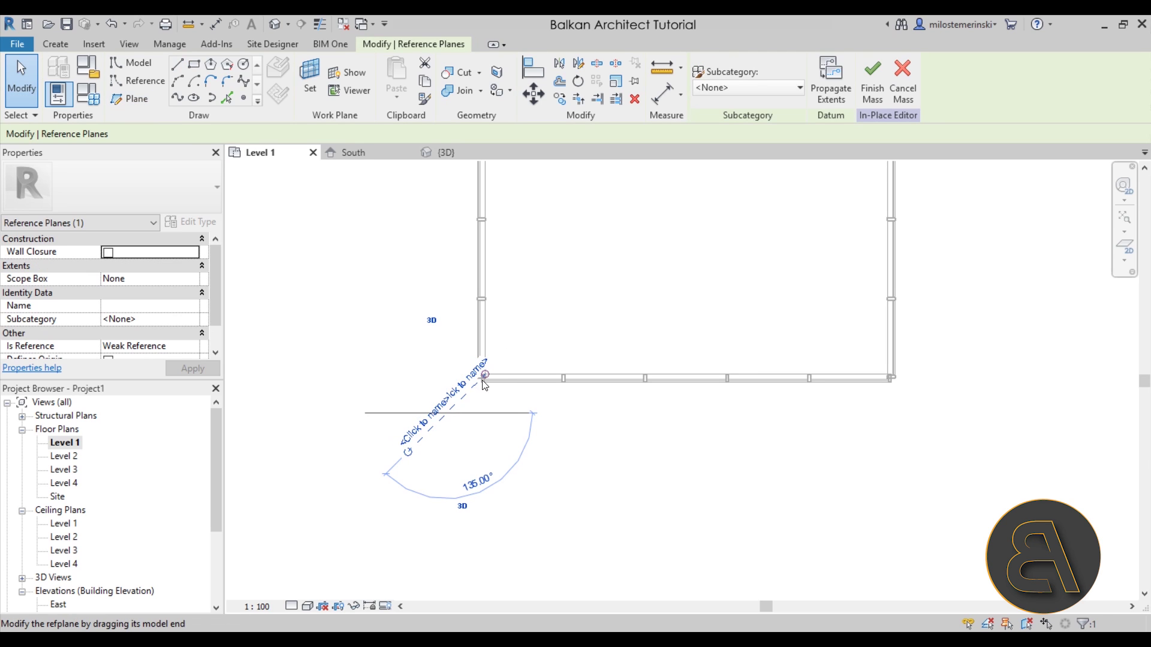
pyautogui.press('Escape')
# Step: Draw a vertical reference plane through the middle of the south and north walls and extend its lower end beyond the south wall
pyautogui.scroll(-2, 626, 462)
pyautogui.moveTo(537, 413); pyautogui.dragTo(447, 423, button='middle')
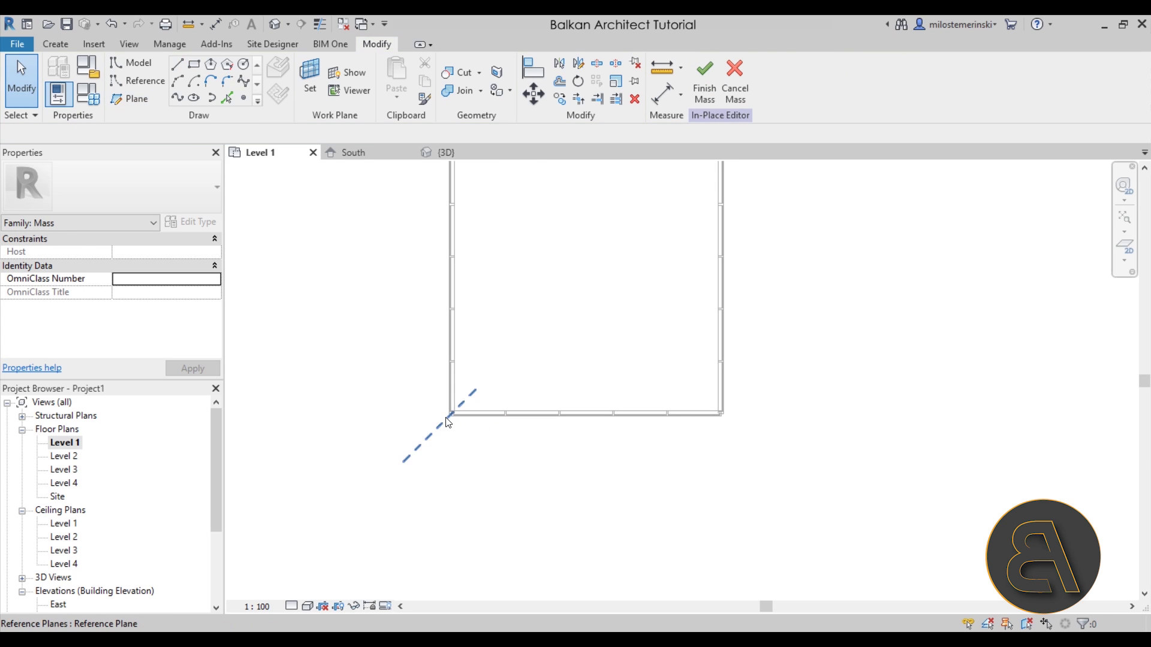
pyautogui.click(142, 100)
pyautogui.scroll(3, 645, 393)
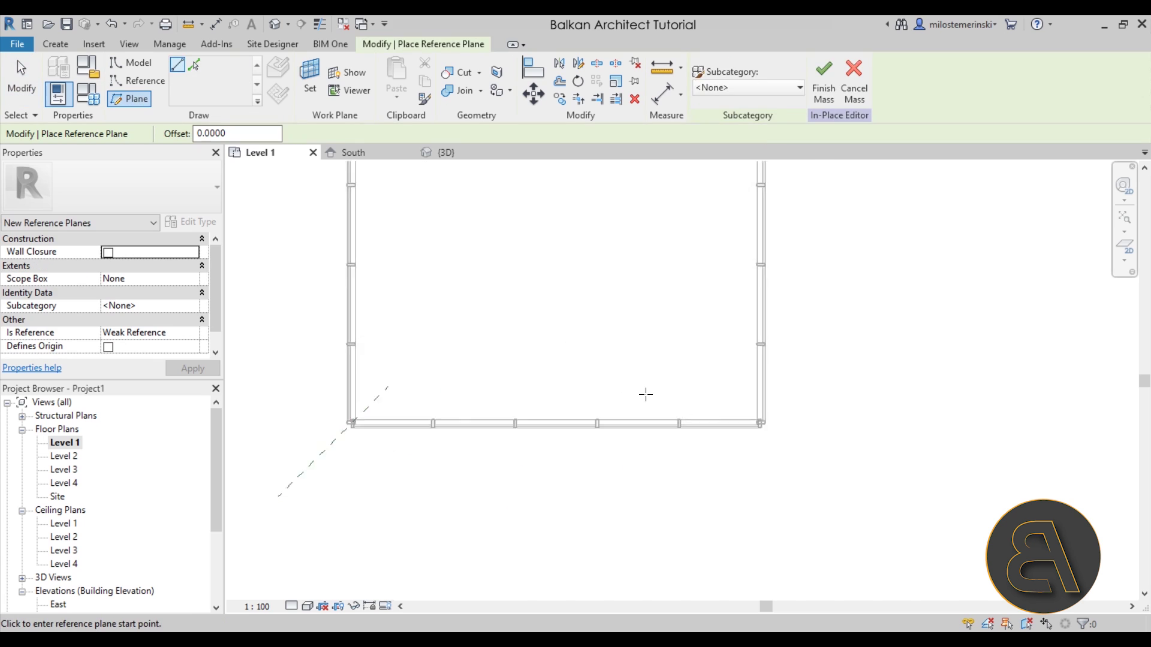
pyautogui.click(509, 432)
pyautogui.scroll(-5, 517, 363)
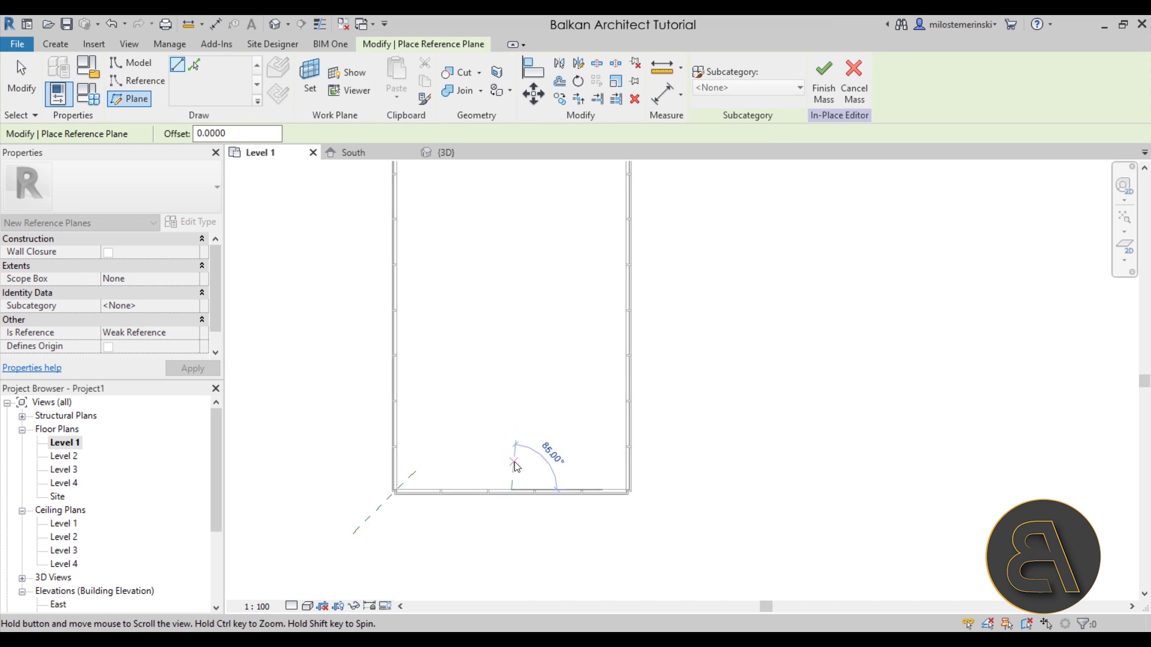
pyautogui.click(512, 240)
pyautogui.press('Escape')
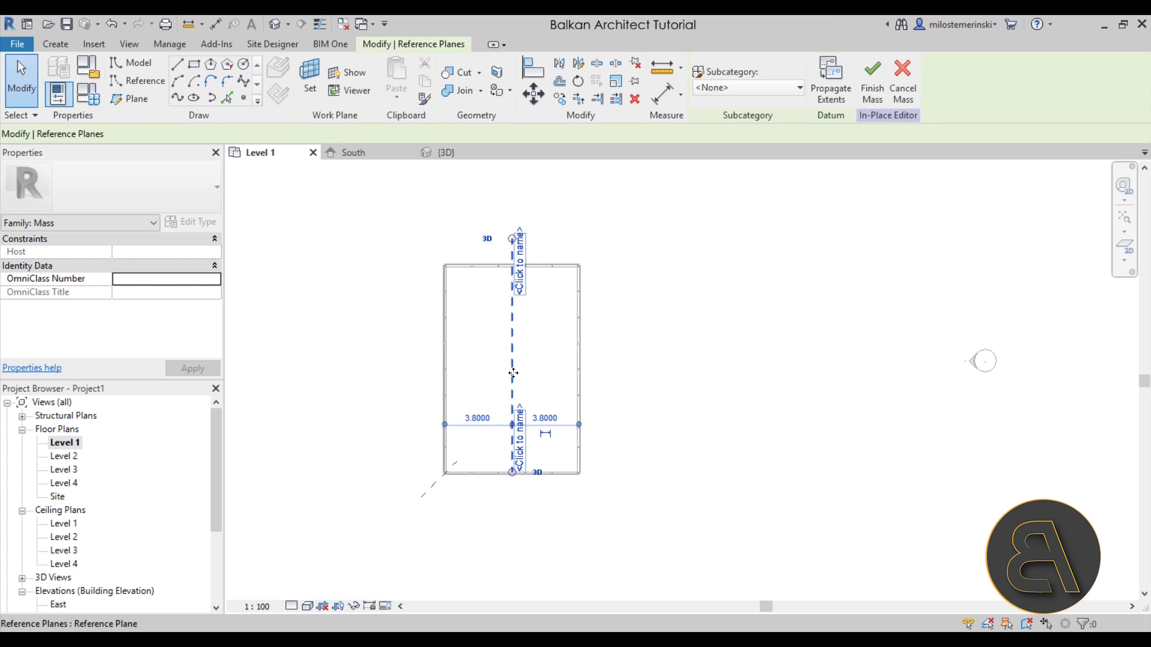
pyautogui.click(477, 418)
pyautogui.press('Escape')
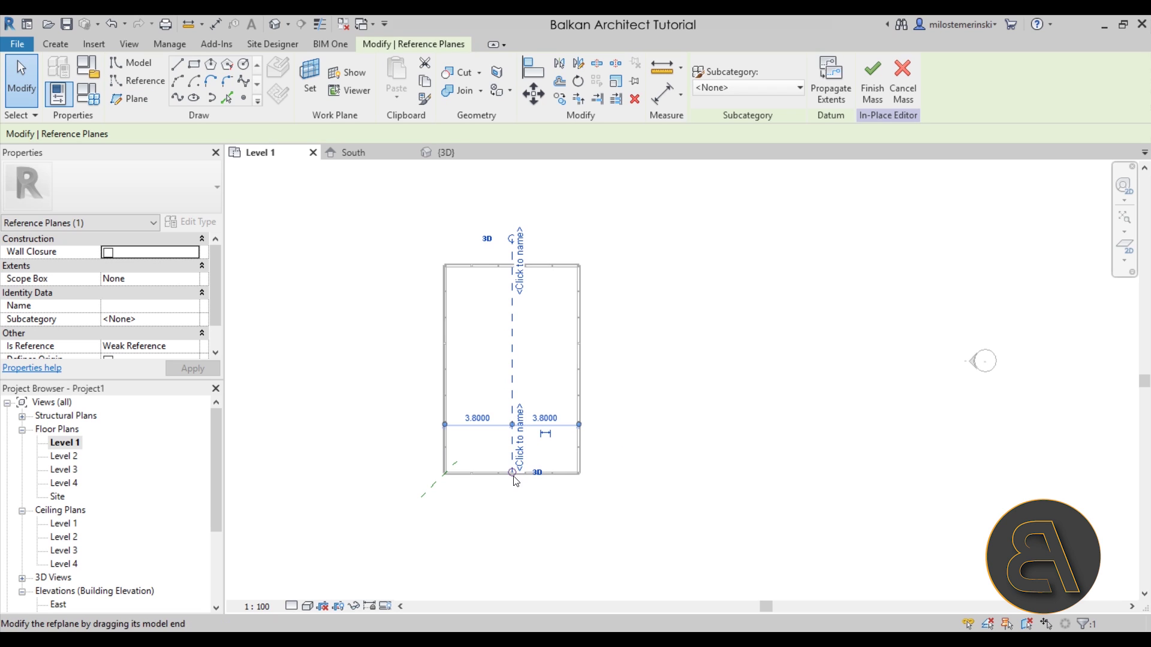
pyautogui.click(362, 389)
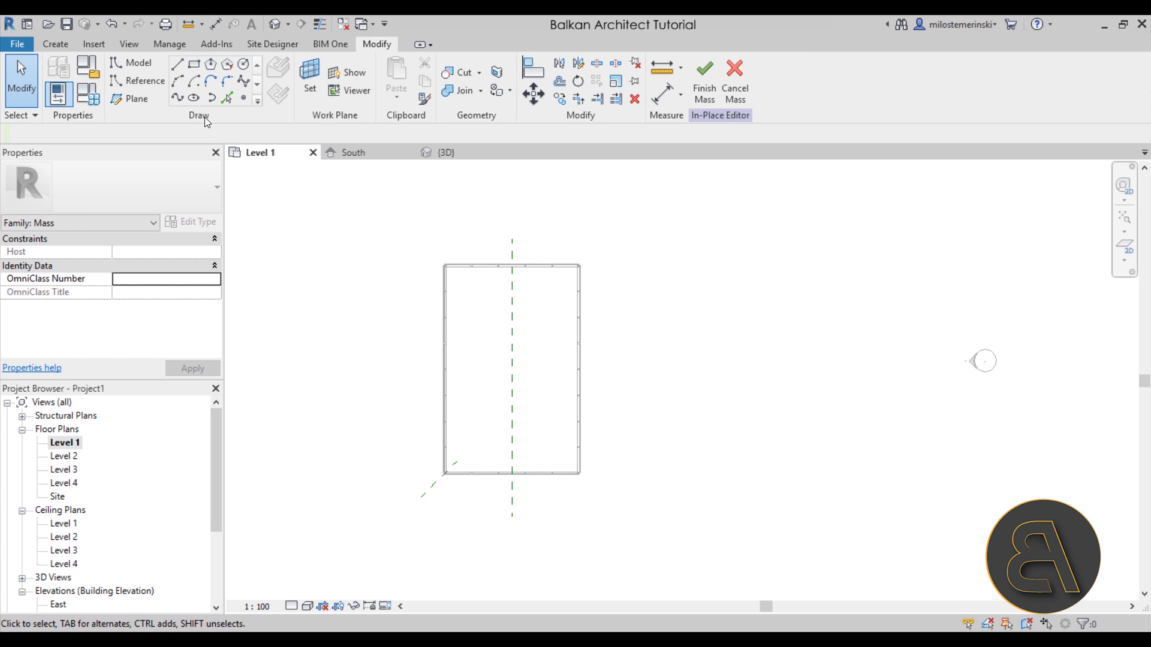
# Step: Draw a horizontal reference plane through the midpoint of the west wall and adjust its ends to project beyond both side walls
pyautogui.click(137, 99)
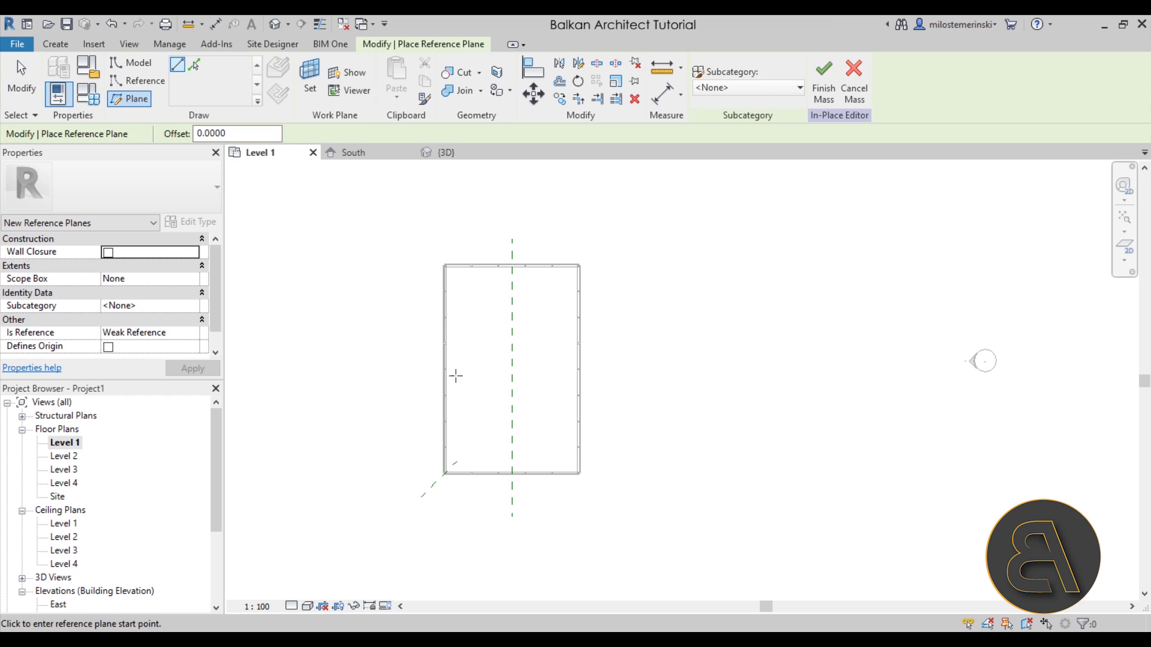
pyautogui.scroll(5, 443, 376)
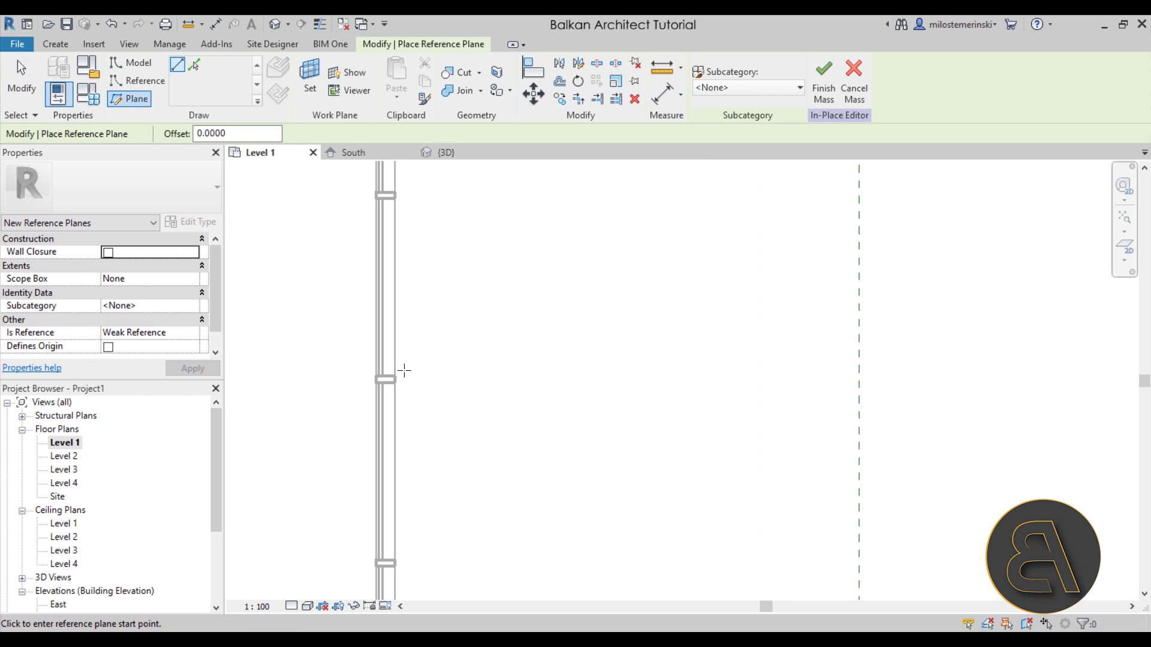
pyautogui.click(394, 382)
pyautogui.scroll(-5, 637, 378)
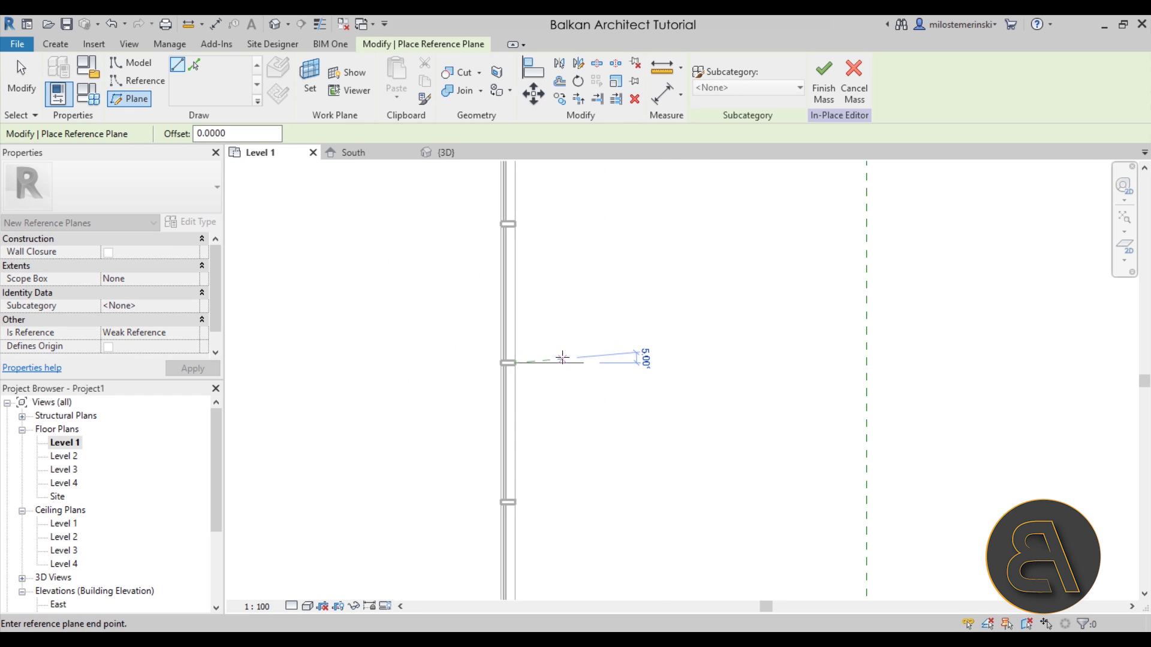
pyautogui.click(779, 358)
pyautogui.press('Escape')
pyautogui.press('Escape')
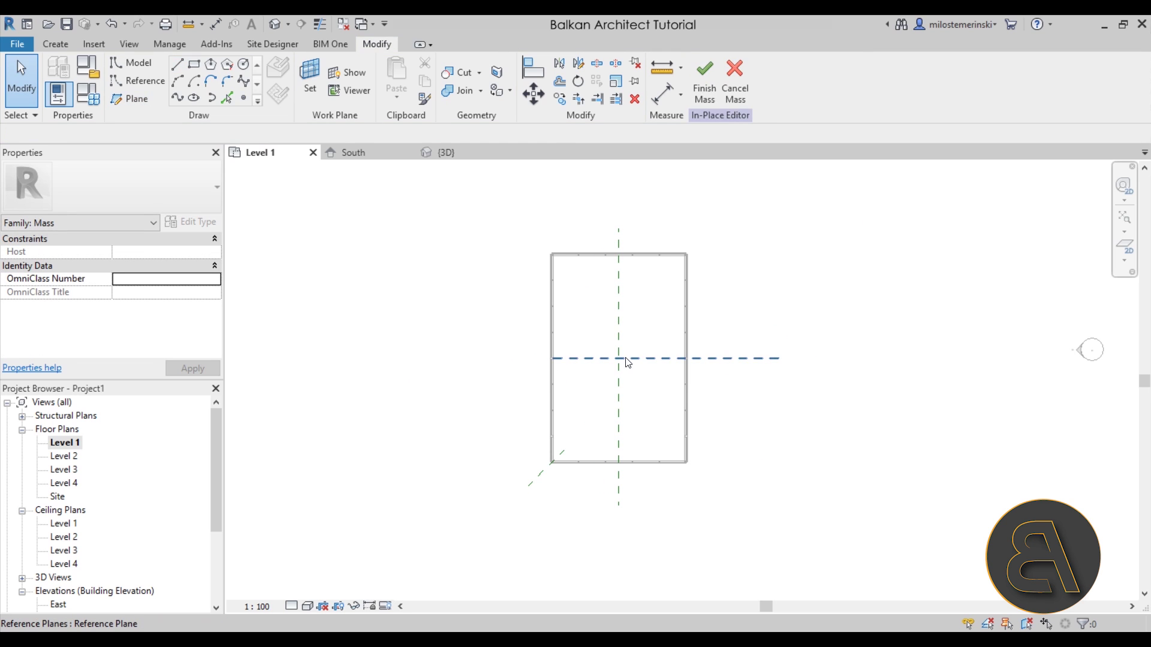
pyautogui.click(562, 363)
pyautogui.moveTo(562, 363); pyautogui.dragTo(533, 363)
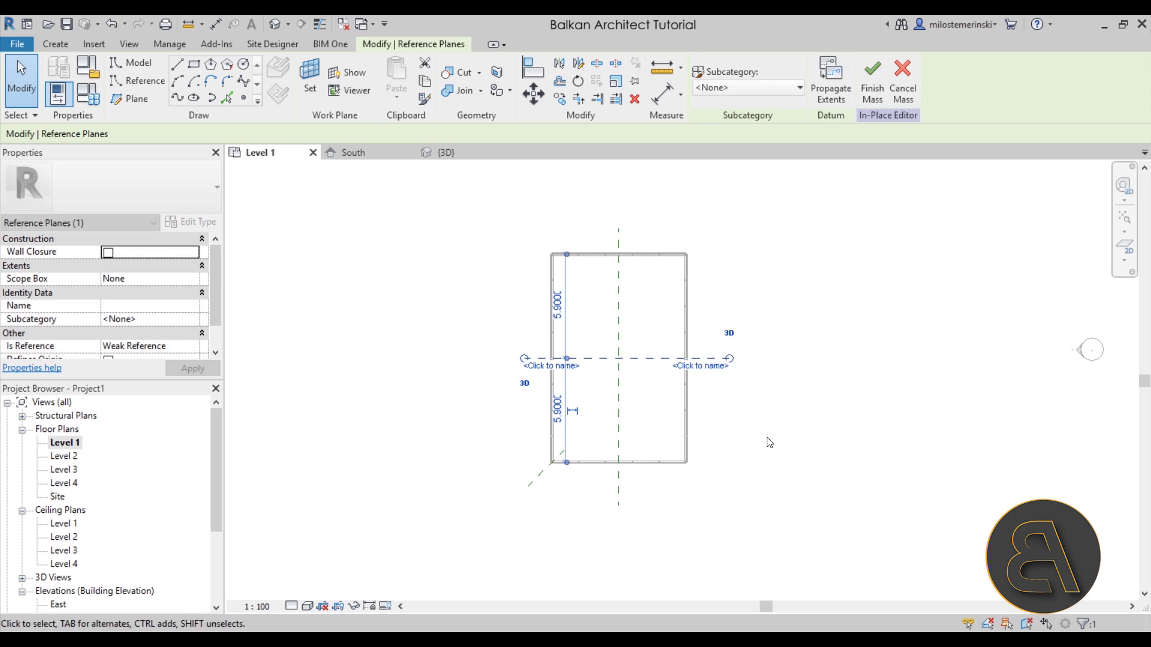
pyautogui.click(717, 447)
# Step: Mirror the southwest corner's diagonal reference plane about the vertical centre reference plane onto the southeast corner
pyautogui.scroll(-2, 717, 447)
pyautogui.moveTo(717, 447); pyautogui.dragTo(584, 448, button='middle')
pyautogui.scroll(2, 528, 455)
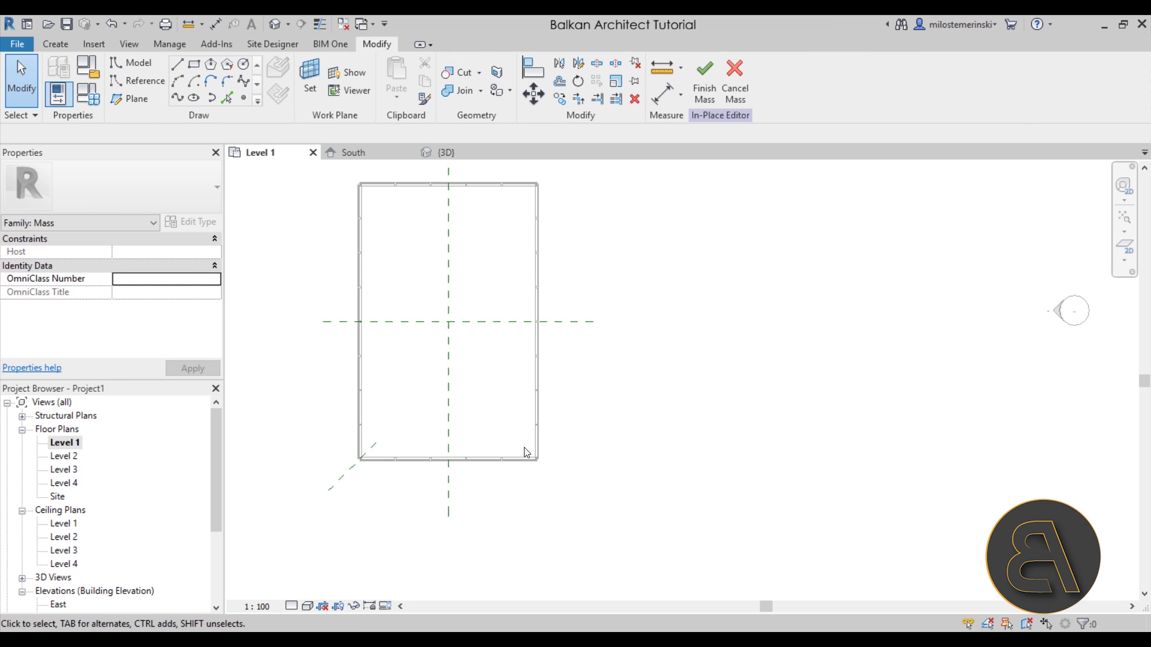
pyautogui.click(350, 482)
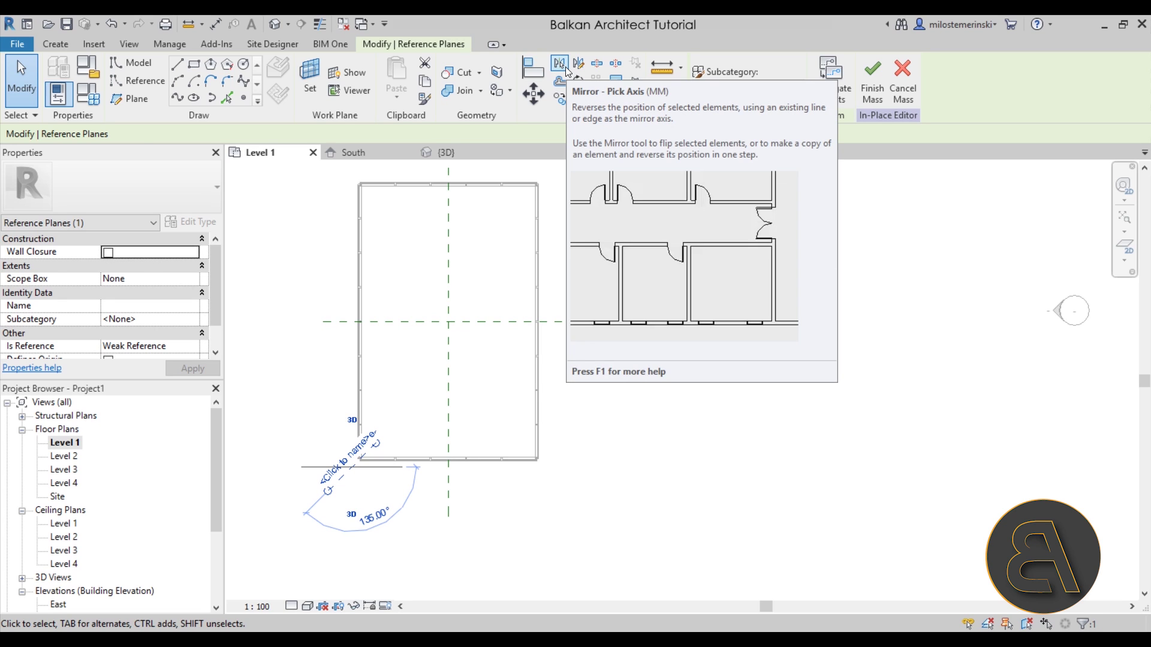
pyautogui.click(566, 66)
pyautogui.click(448, 391)
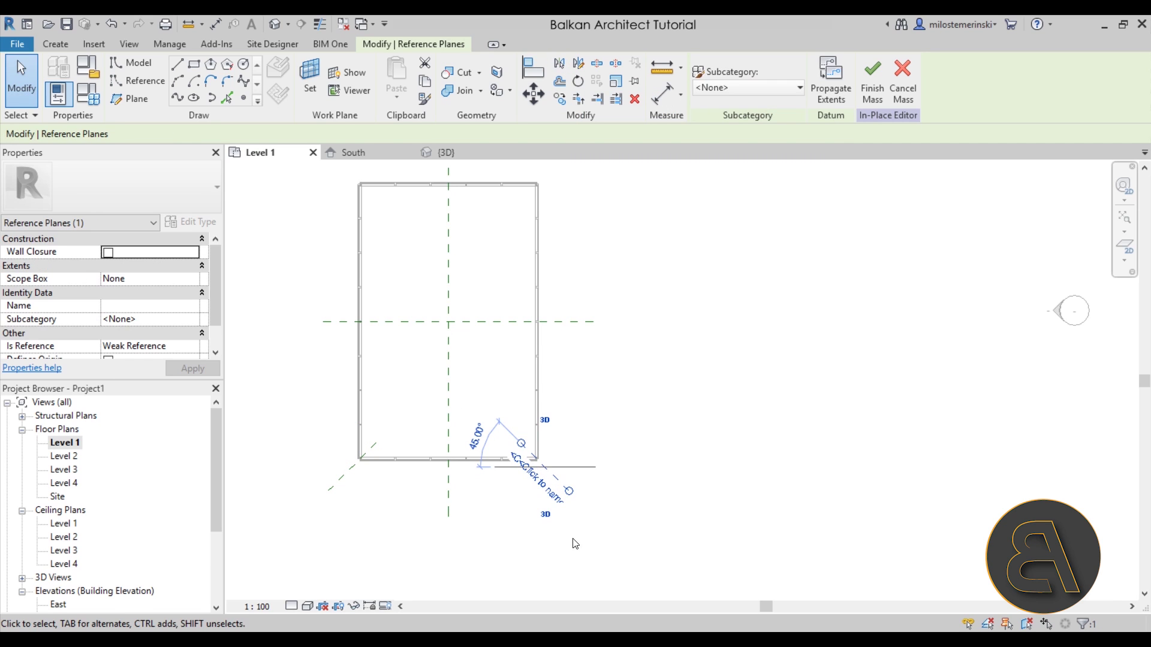
# Step: Mirror both southern diagonal reference planes about the horizontal centre reference plane onto the two north corners
pyautogui.moveTo(647, 527); pyautogui.dragTo(319, 471)
pyautogui.keyDown('shift'); pyautogui.click(448, 492); pyautogui.keyUp('shift')
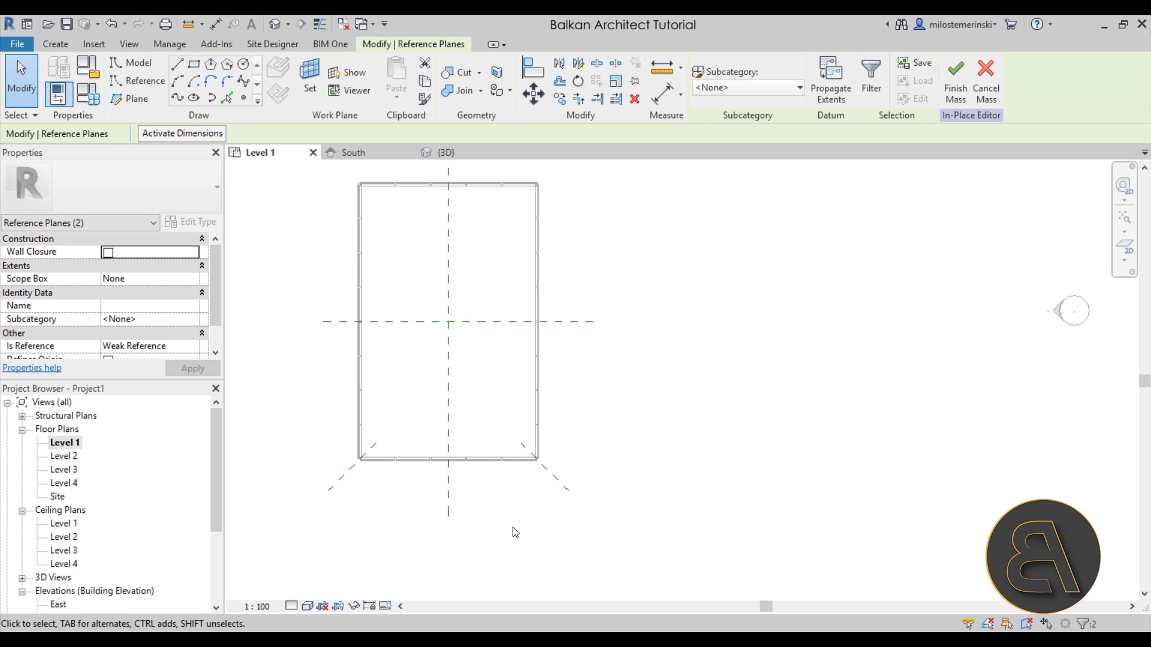
pyautogui.click(559, 63)
pyautogui.click(481, 321)
pyautogui.scroll(5, 308, 298)
pyautogui.moveTo(364, 286); pyautogui.dragTo(290, 337, button='middle')
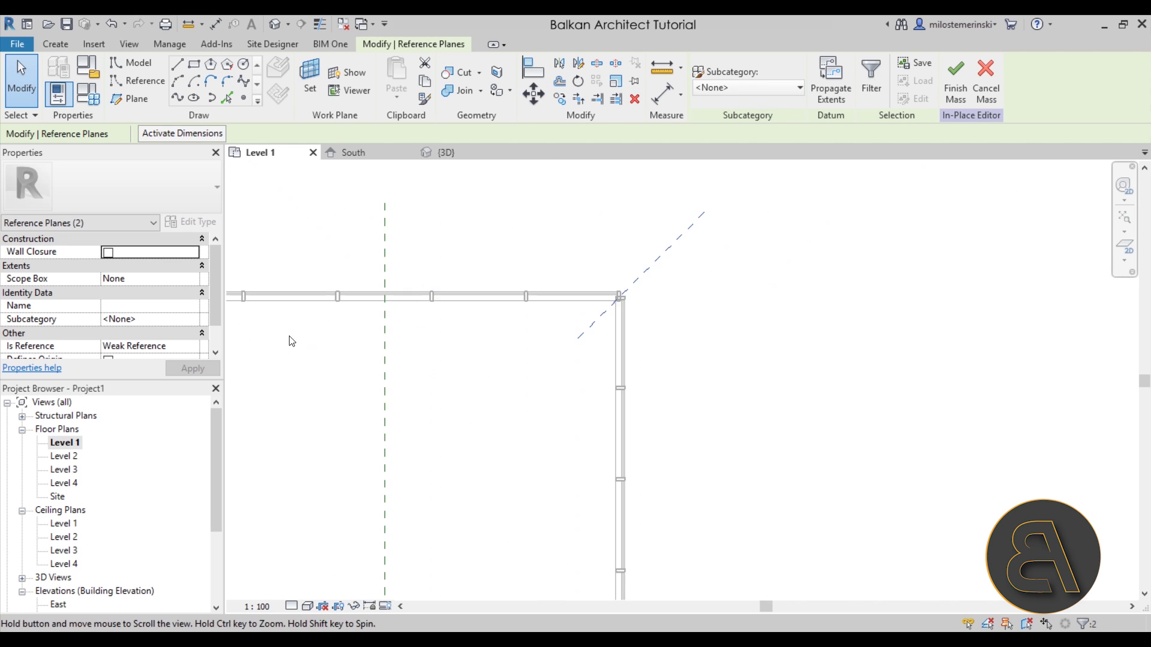
pyautogui.scroll(-5, 576, 379)
pyautogui.press('Escape')
pyautogui.moveTo(591, 401); pyautogui.dragTo(574, 401, button='middle')
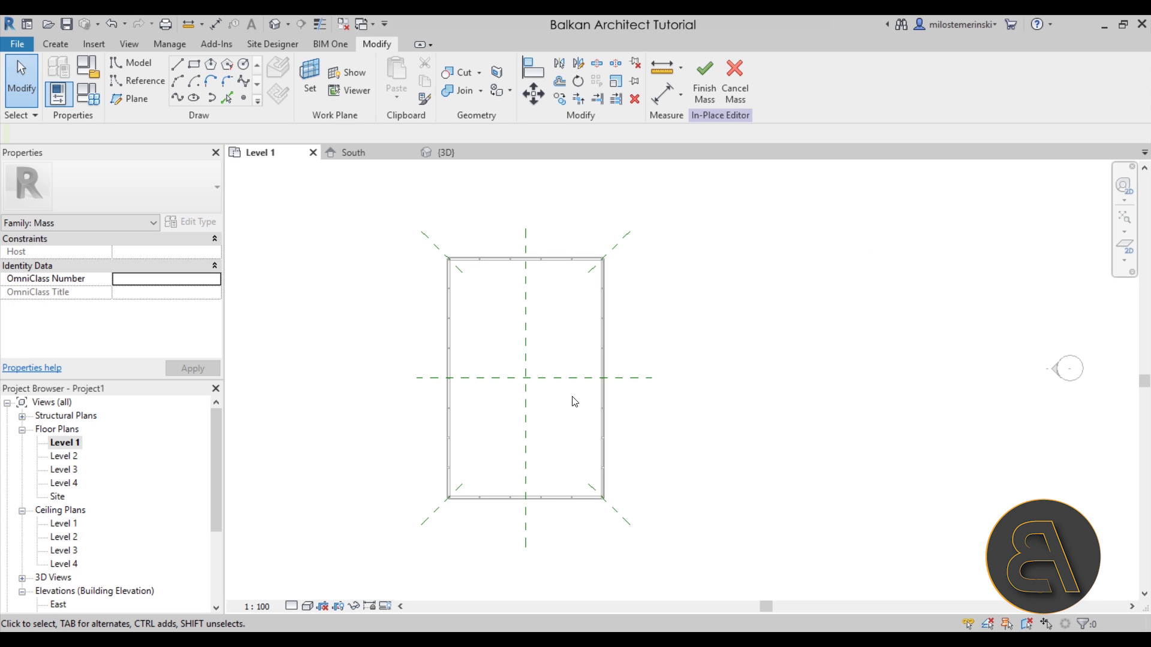
# Step: Name the southwest diagonal reference plane 1 and the southeast diagonal reference plane 2
pyautogui.moveTo(560, 516); pyautogui.dragTo(547, 490, button='middle')
pyautogui.click(413, 494)
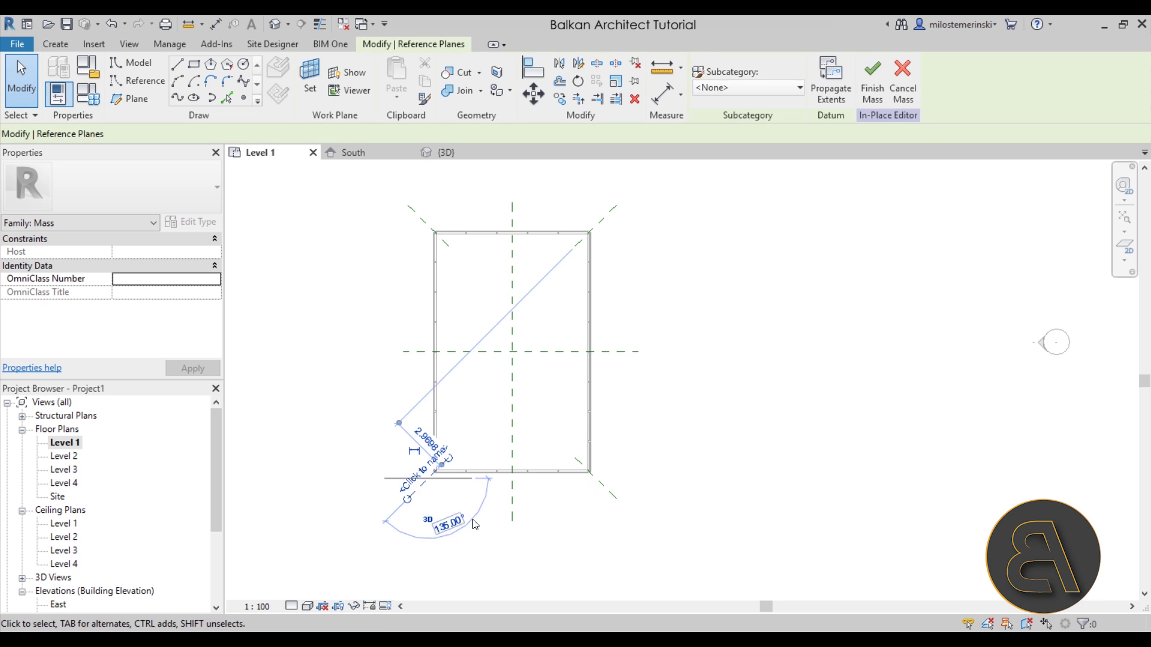
pyautogui.scroll(3, 413, 497)
pyautogui.click(408, 494)
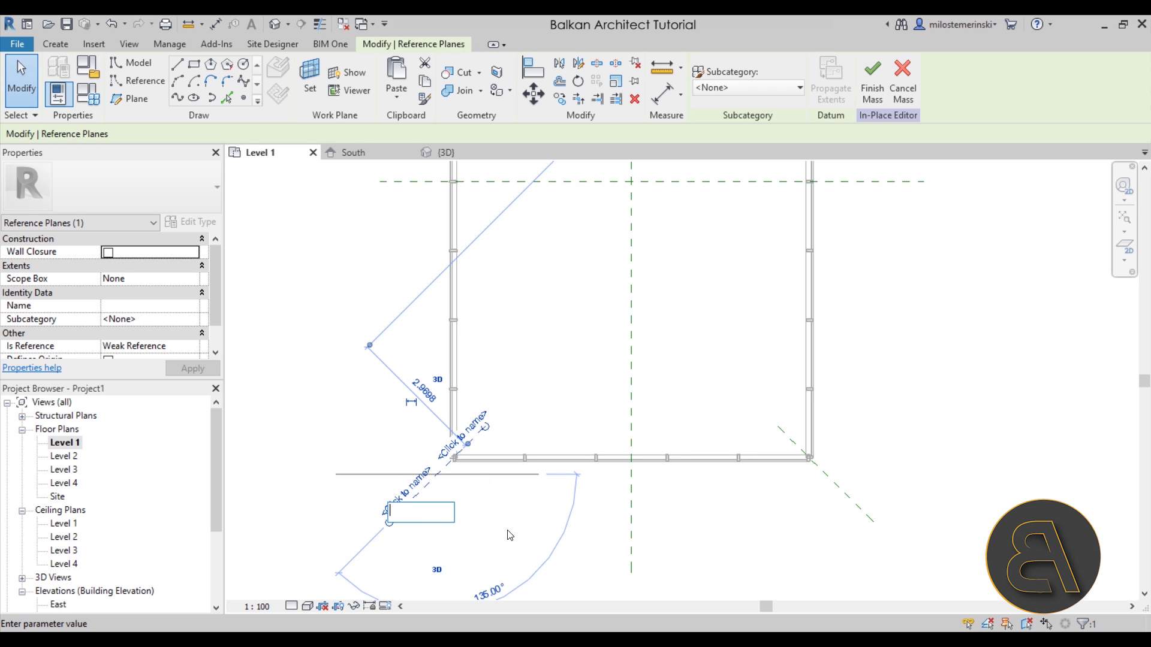
pyautogui.write('1')
pyautogui.press('Return')
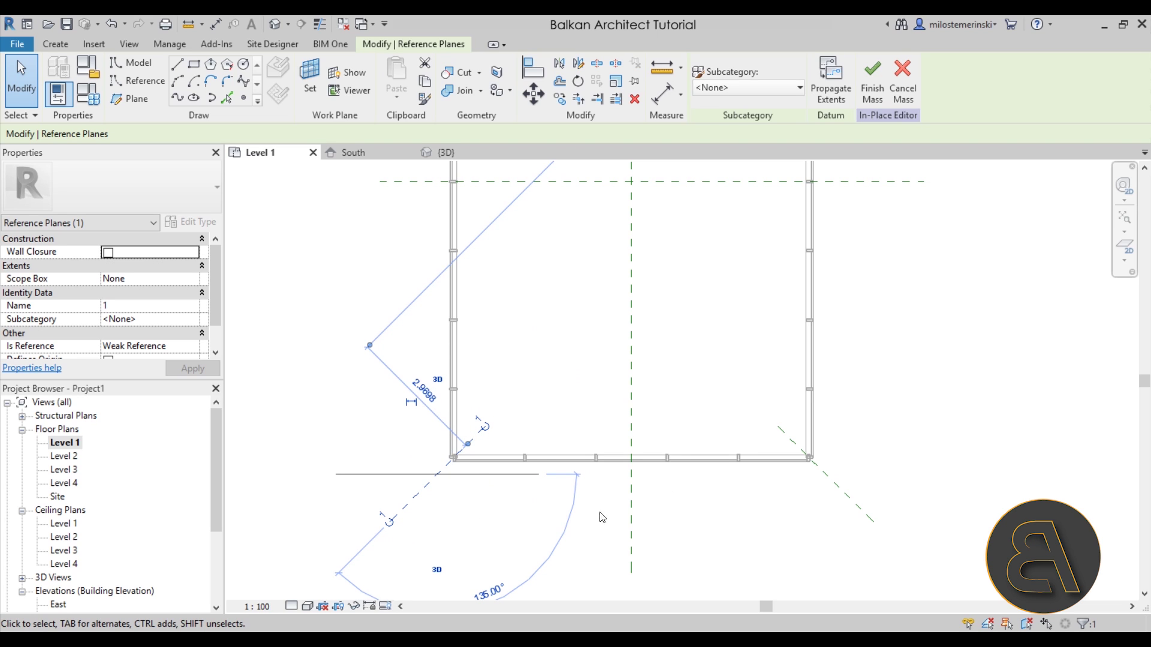
pyautogui.click(848, 495)
pyautogui.click(845, 517)
pyautogui.write('2')
pyautogui.press('Return')
# Step: Name the northeast diagonal reference plane 3 and the northwest diagonal reference plane 4
pyautogui.scroll(-2, 855, 430)
pyautogui.moveTo(856, 429); pyautogui.dragTo(637, 275, button='middle')
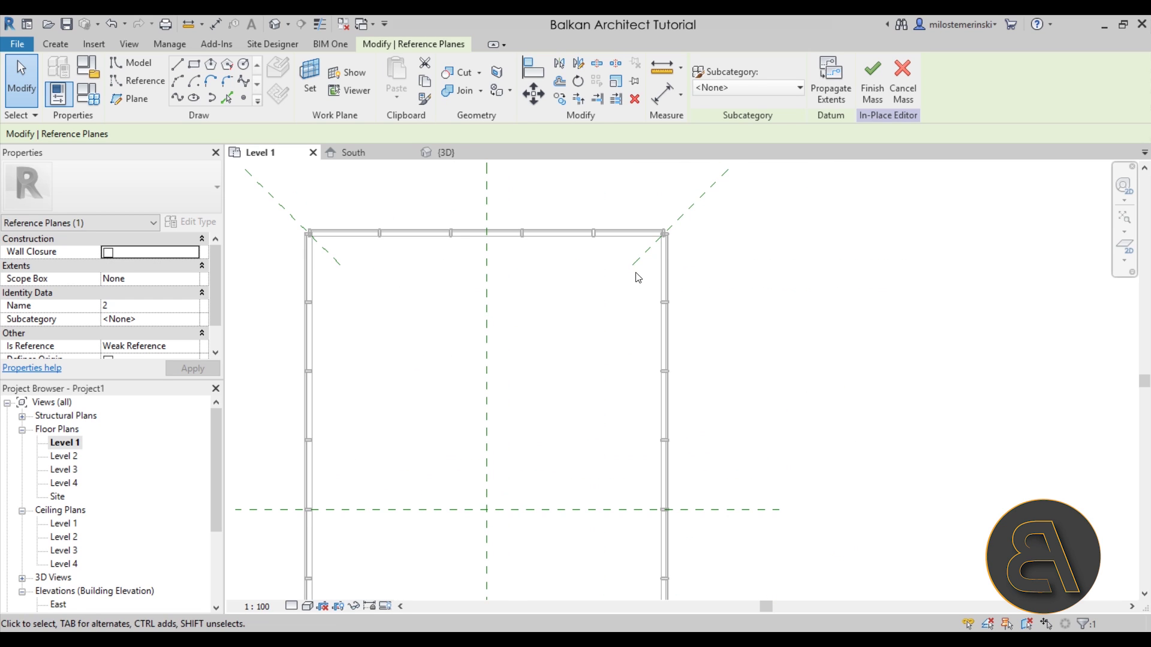
pyautogui.click(634, 266)
pyautogui.click(639, 268)
pyautogui.write('3')
pyautogui.press('Return')
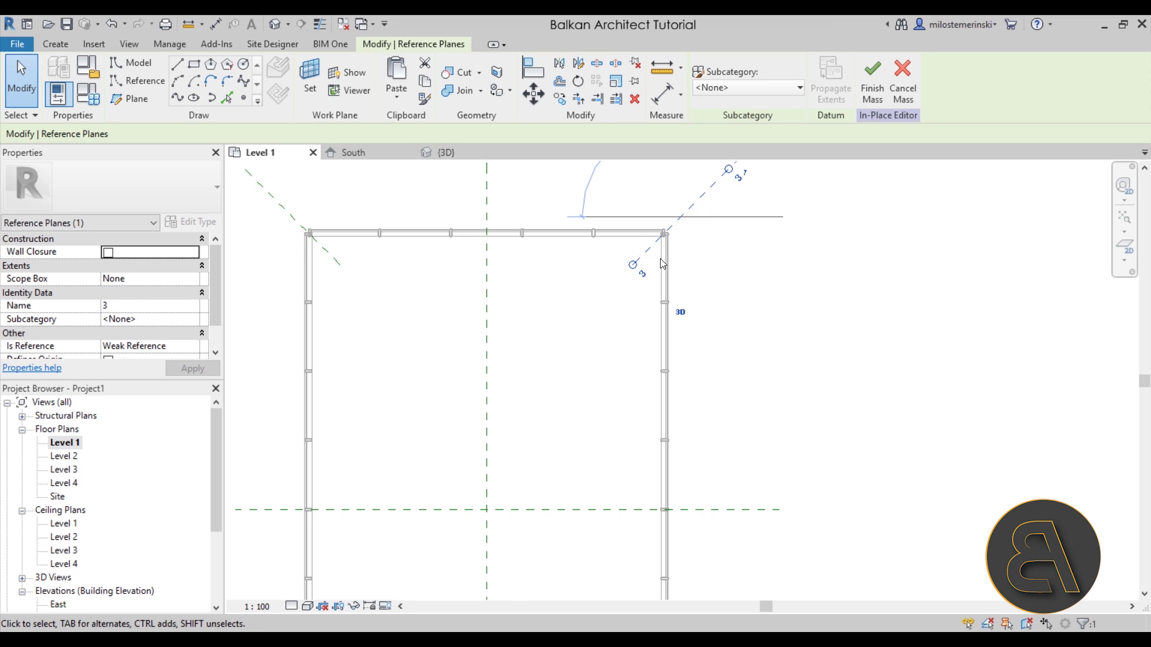
pyautogui.click(302, 232)
pyautogui.click(337, 250)
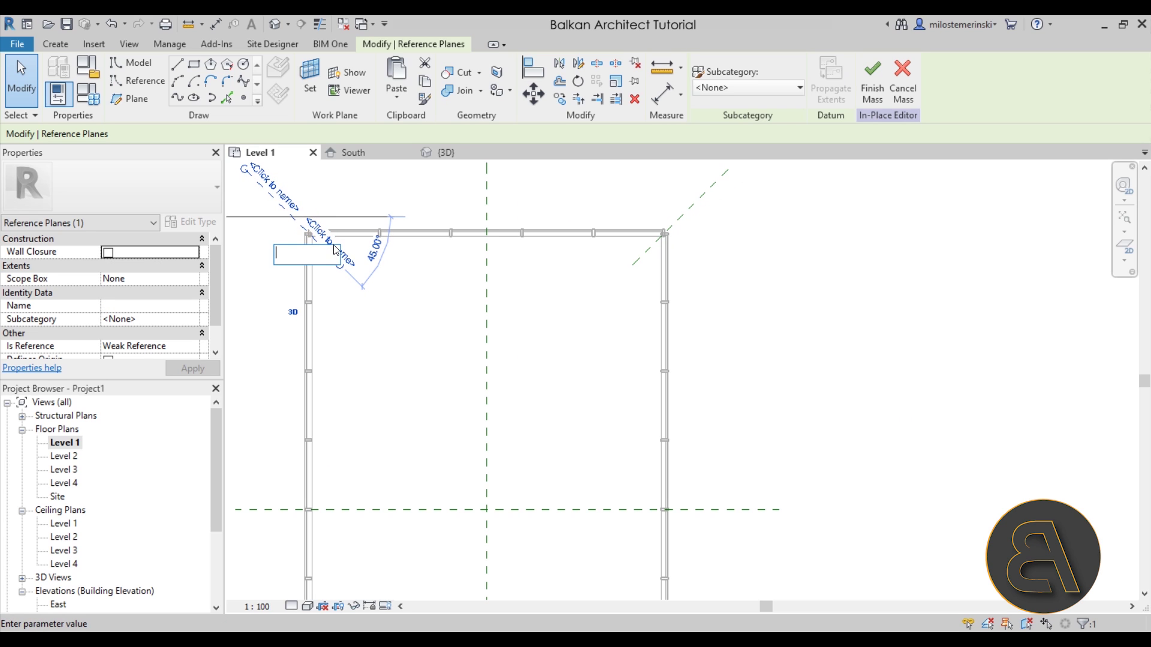
pyautogui.write('4')
pyautogui.press('Return')
# Step: Name the vertical centre reference plane 1-2 and the horizontal centre reference plane 2-3
pyautogui.scroll(-2, 440, 427)
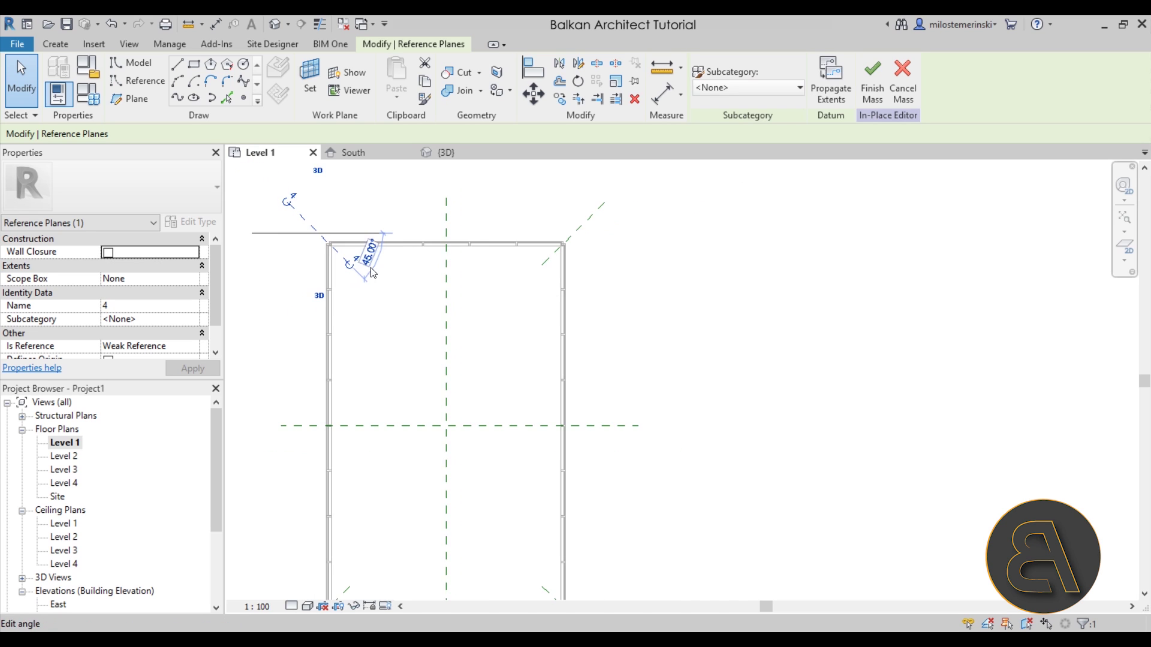
pyautogui.moveTo(440, 427); pyautogui.dragTo(456, 333, button='middle')
pyautogui.click(459, 392)
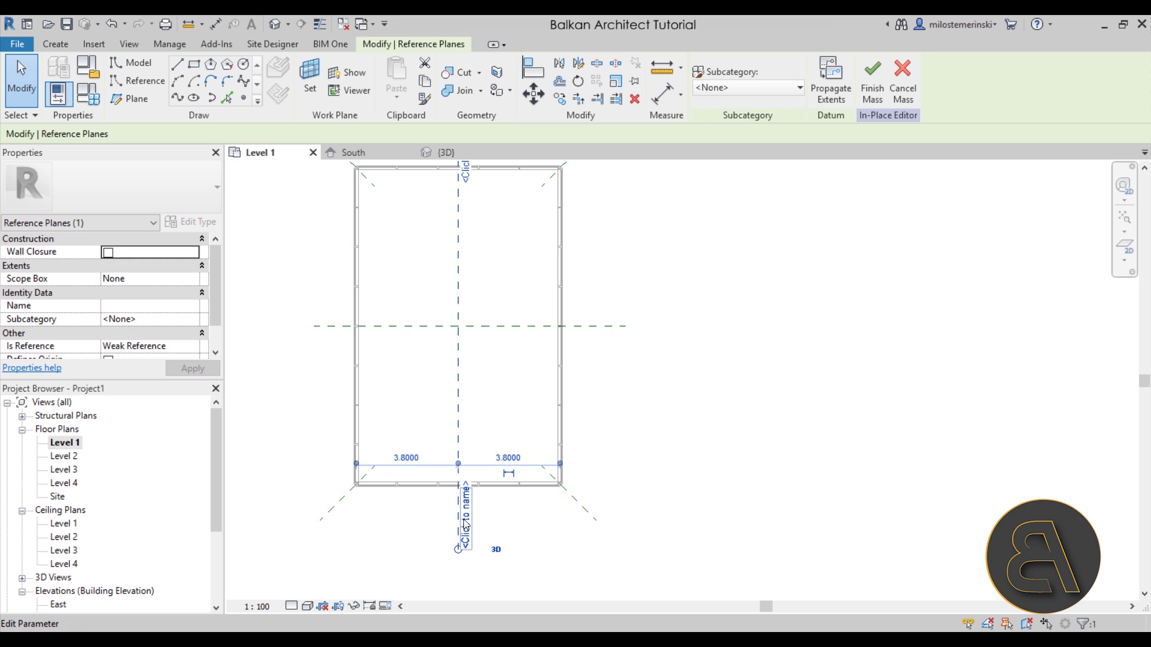
pyautogui.click(467, 525)
pyautogui.write('1-2')
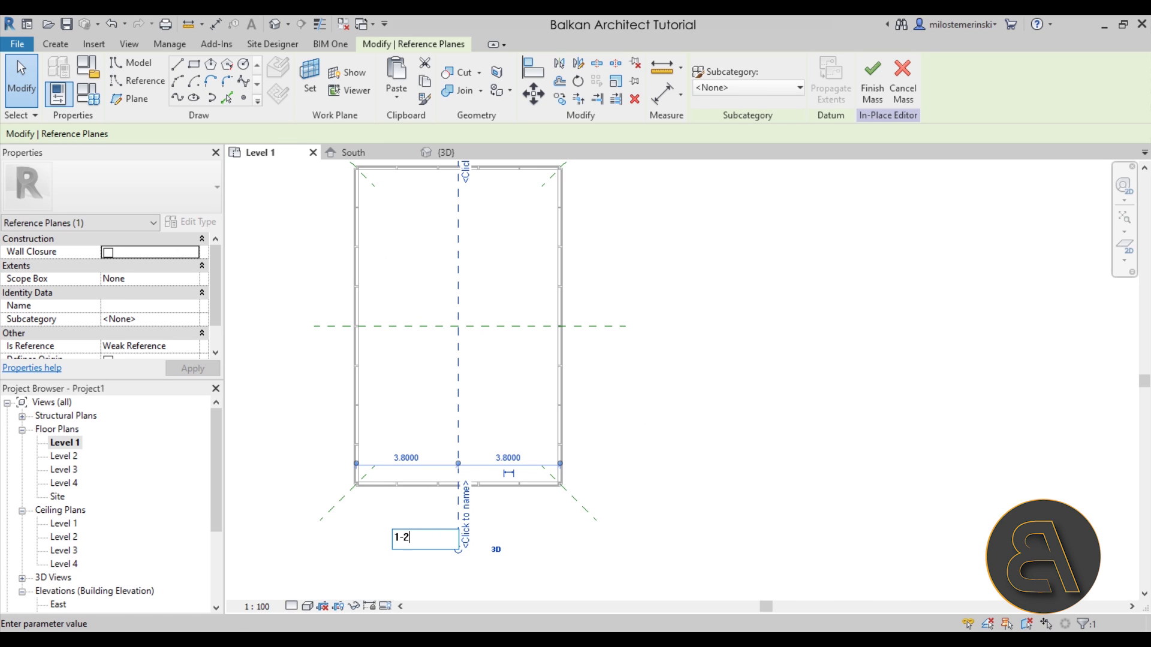
pyautogui.press('Return')
pyautogui.click(592, 326)
pyautogui.click(598, 333)
pyautogui.write('2-3')
pyautogui.press('Return')
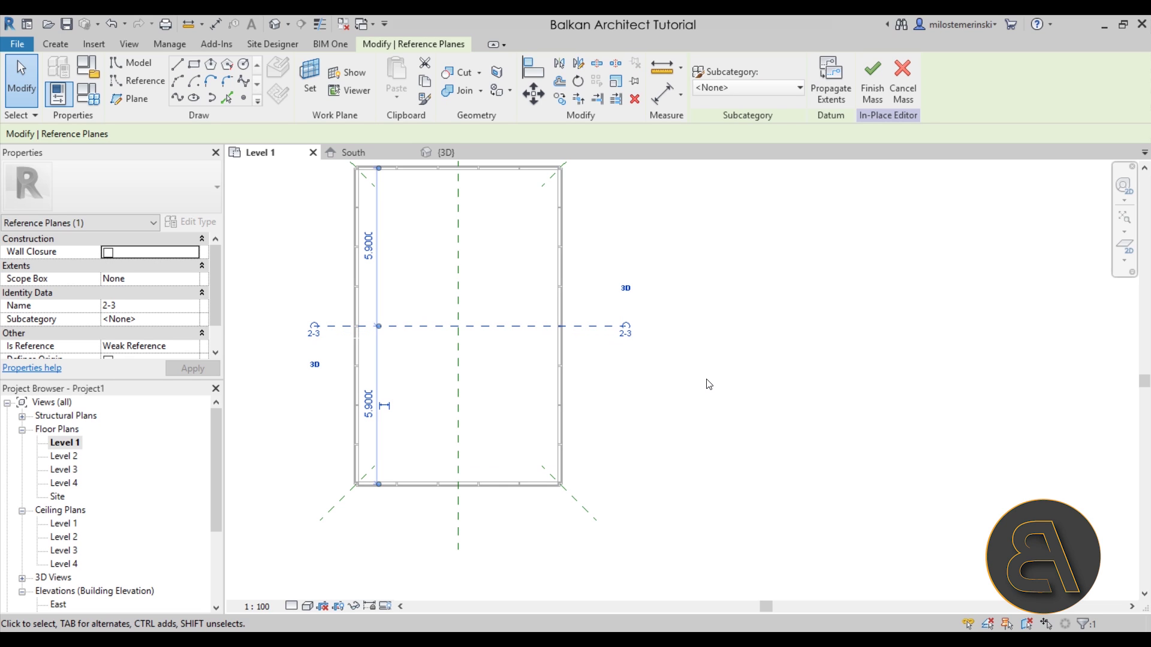
pyautogui.click(590, 371)
pyautogui.scroll(-2, 580, 375)
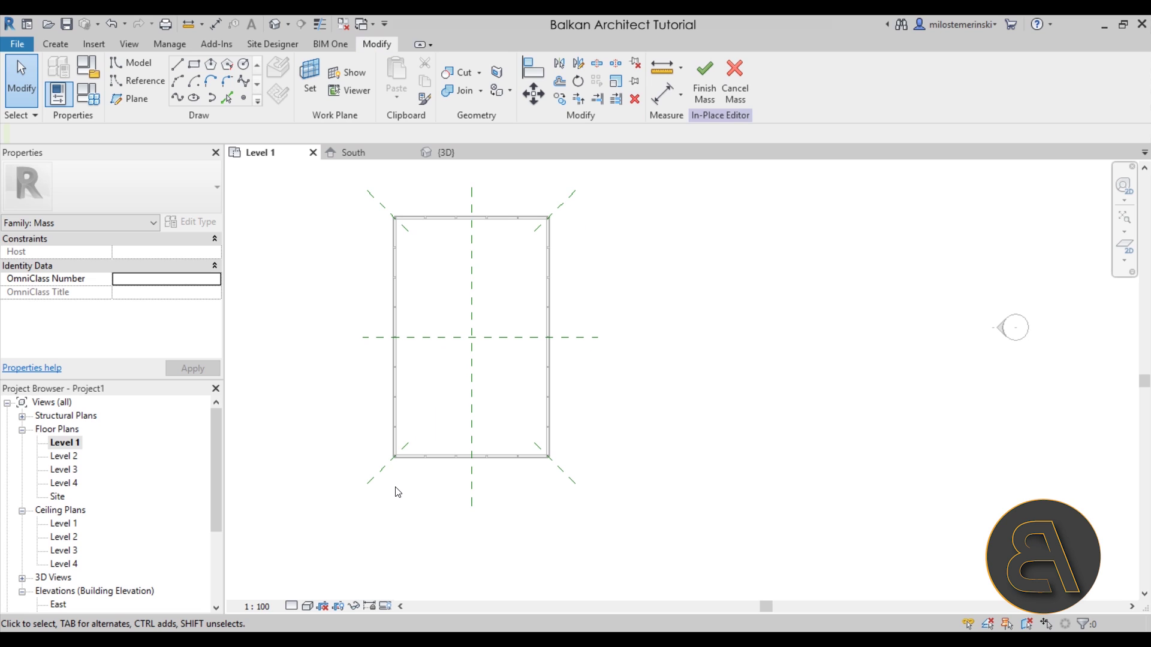
# Step: Open the East elevation and frame the upper part of the building with its level lines
pyautogui.scroll(-3, 423, 497)
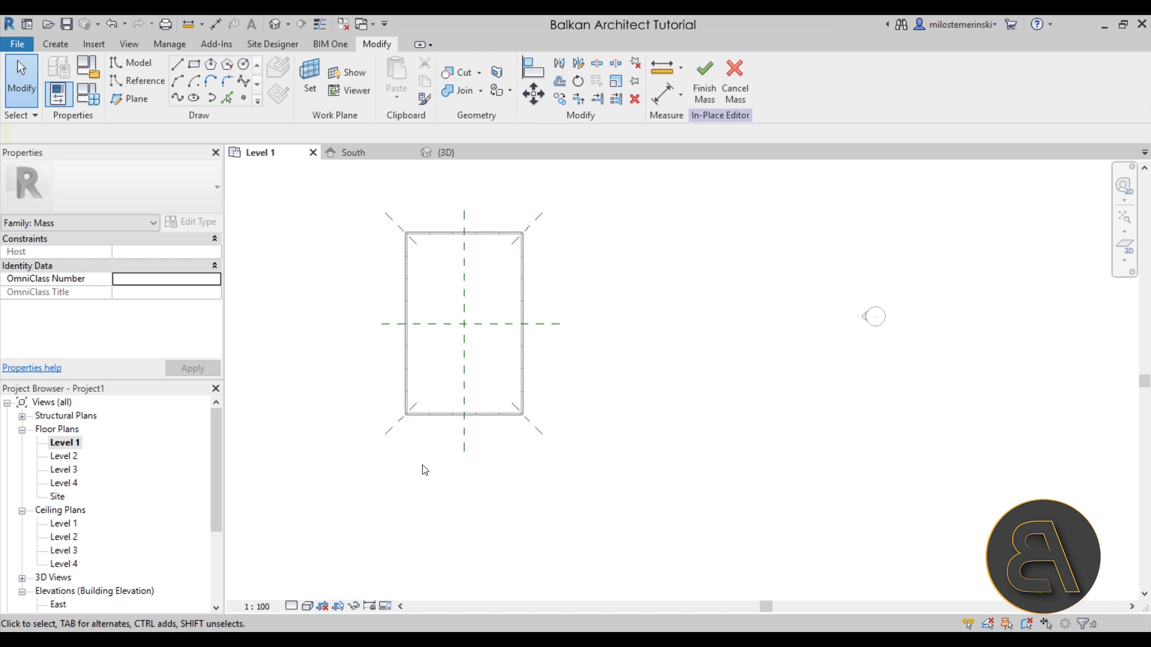
pyautogui.moveTo(463, 416); pyautogui.dragTo(472, 419, button='middle')
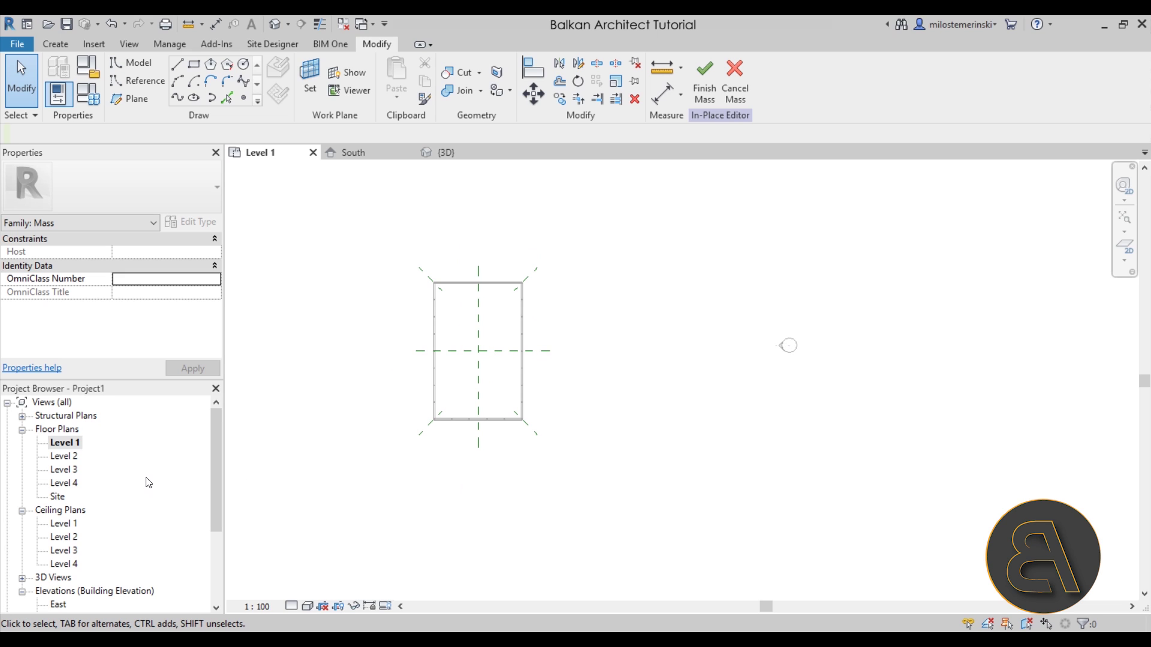
pyautogui.scroll(-2, 148, 482)
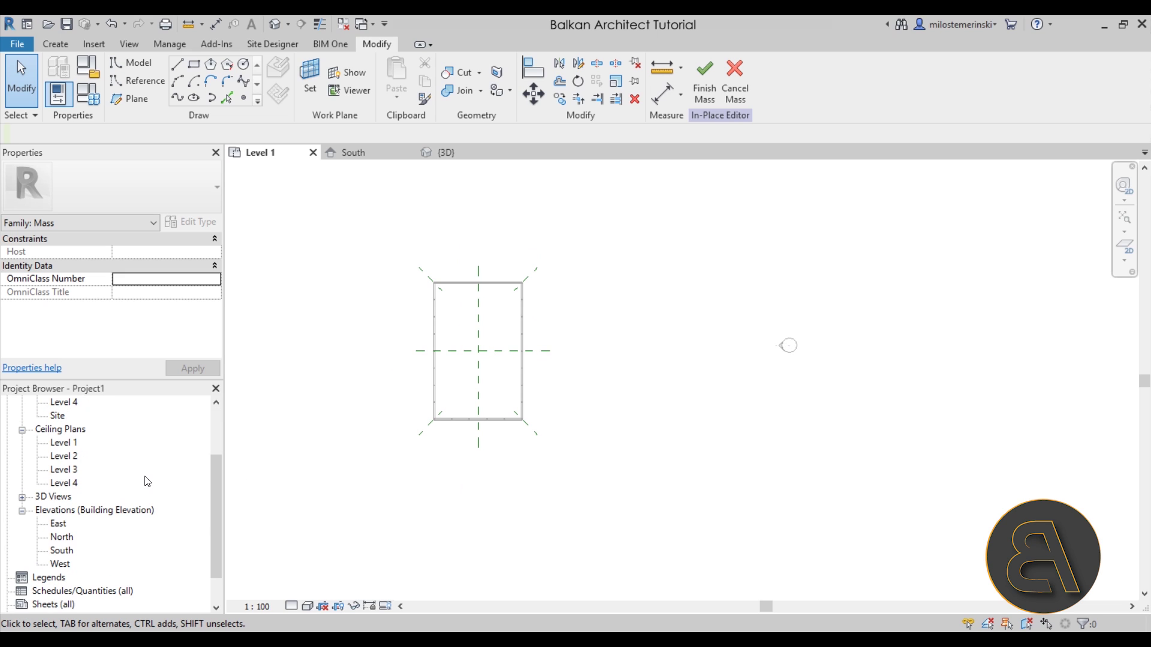
pyautogui.doubleClick(58, 524)
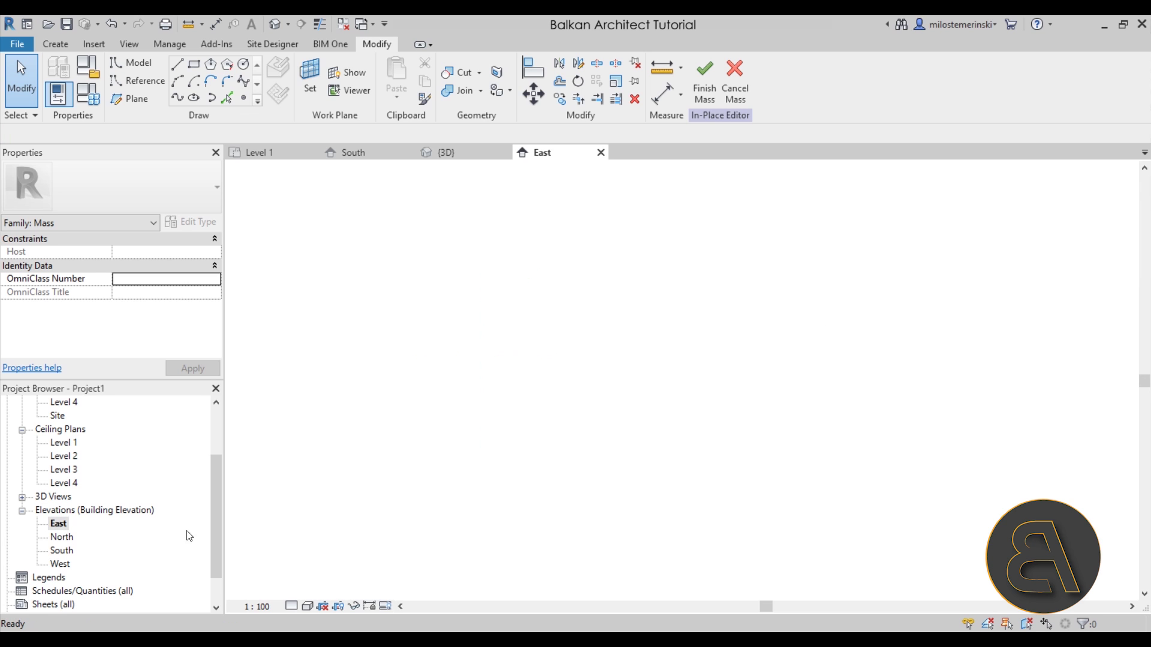
pyautogui.scroll(-2, 566, 430)
pyautogui.scroll(1, 562, 417)
pyautogui.scroll(1, 562, 418)
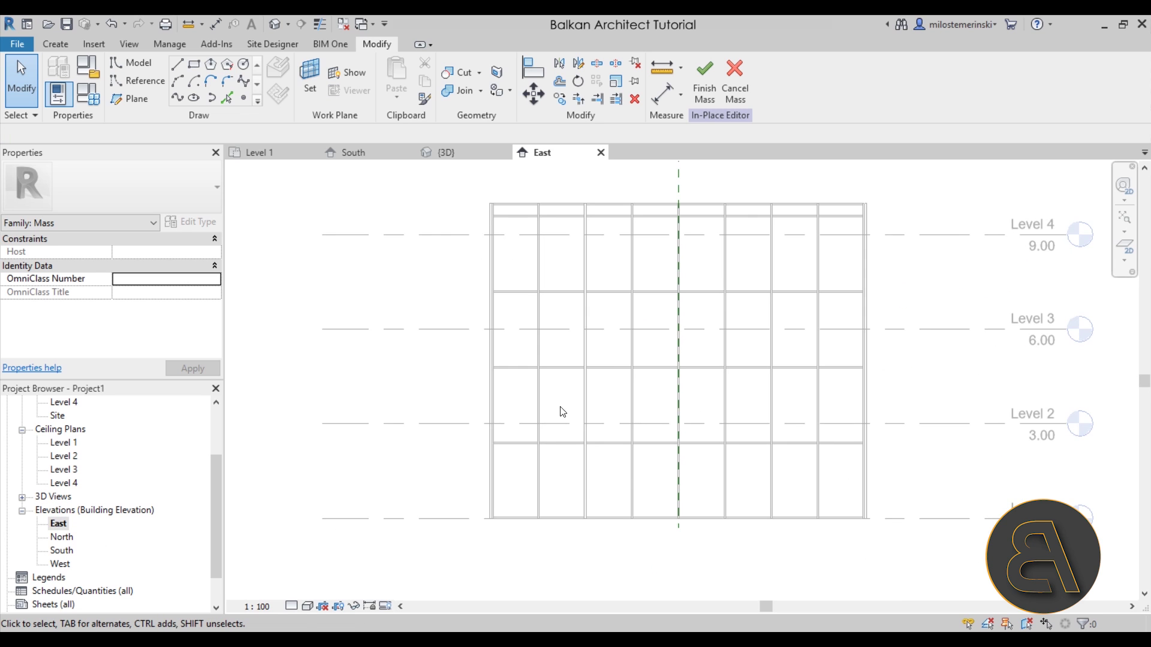
pyautogui.scroll(1, 545, 378)
pyautogui.moveTo(475, 333); pyautogui.dragTo(470, 352, button='middle')
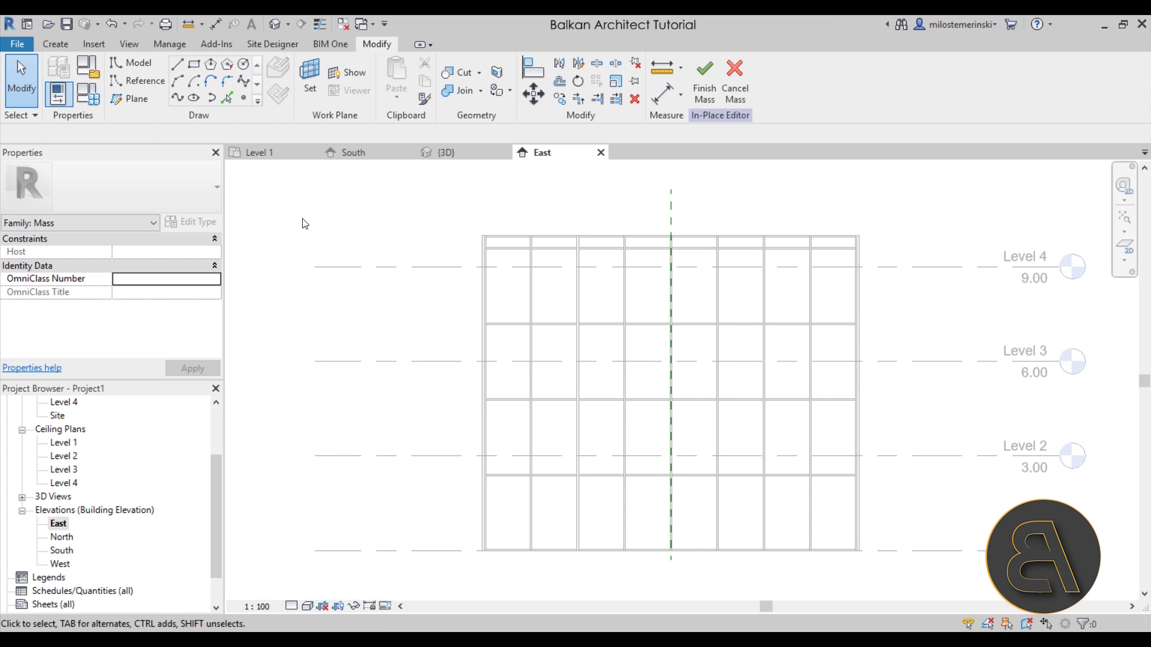
# Step: Draw two horizontal reference planes across the building, one about 0.70 m below Level 4 and one about 0.60 m above it
pyautogui.click(135, 100)
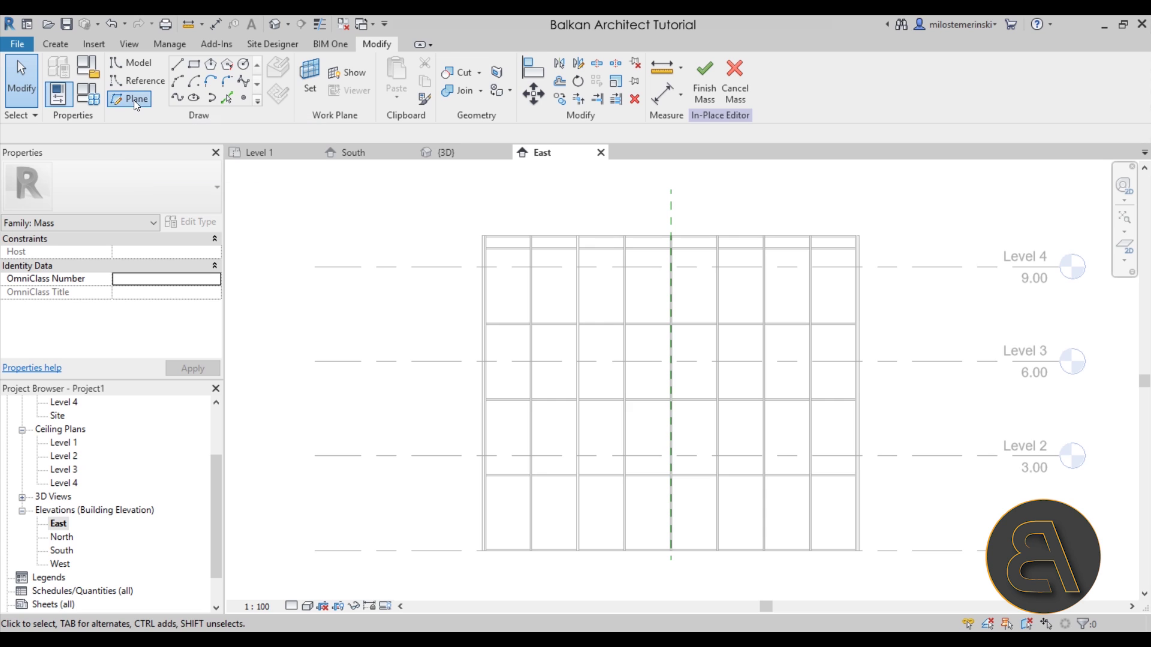
pyautogui.click(303, 290)
pyautogui.click(945, 290)
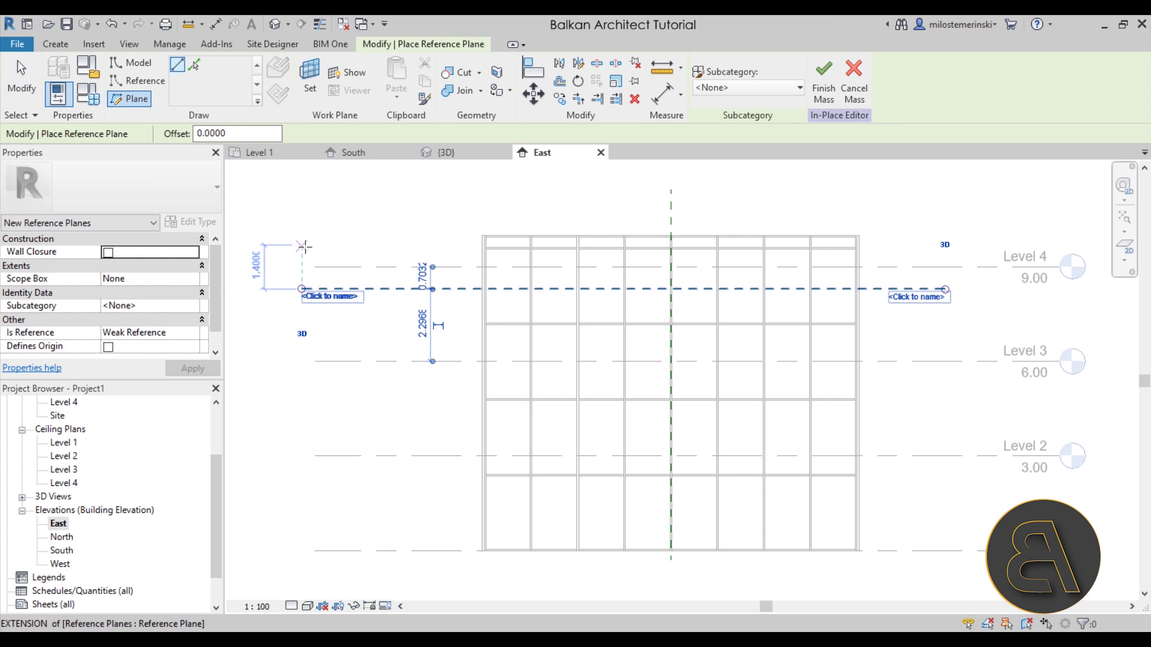
pyautogui.click(268, 248)
pyautogui.click(938, 247)
pyautogui.press('Escape')
pyautogui.press('Escape')
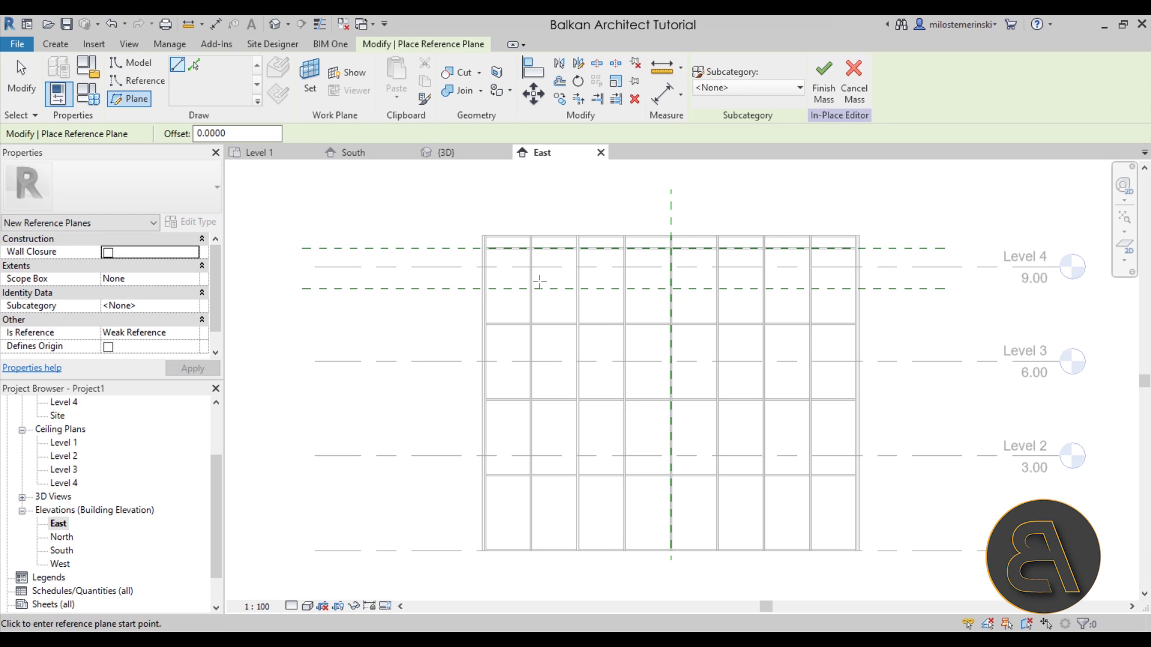
# Step: Set the lower horizontal reference plane's distance below Level 4 to 0.6 m
pyautogui.click(433, 290)
pyautogui.scroll(3, 433, 290)
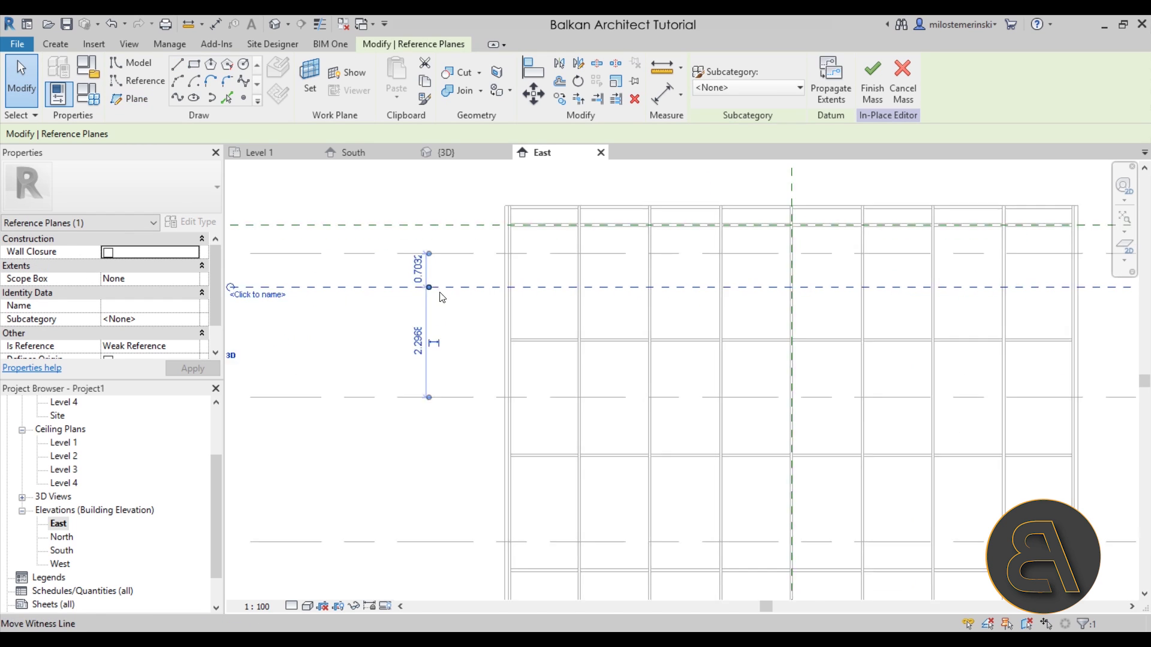
pyautogui.click(414, 257)
pyautogui.write('0.6')
pyautogui.press('Return')
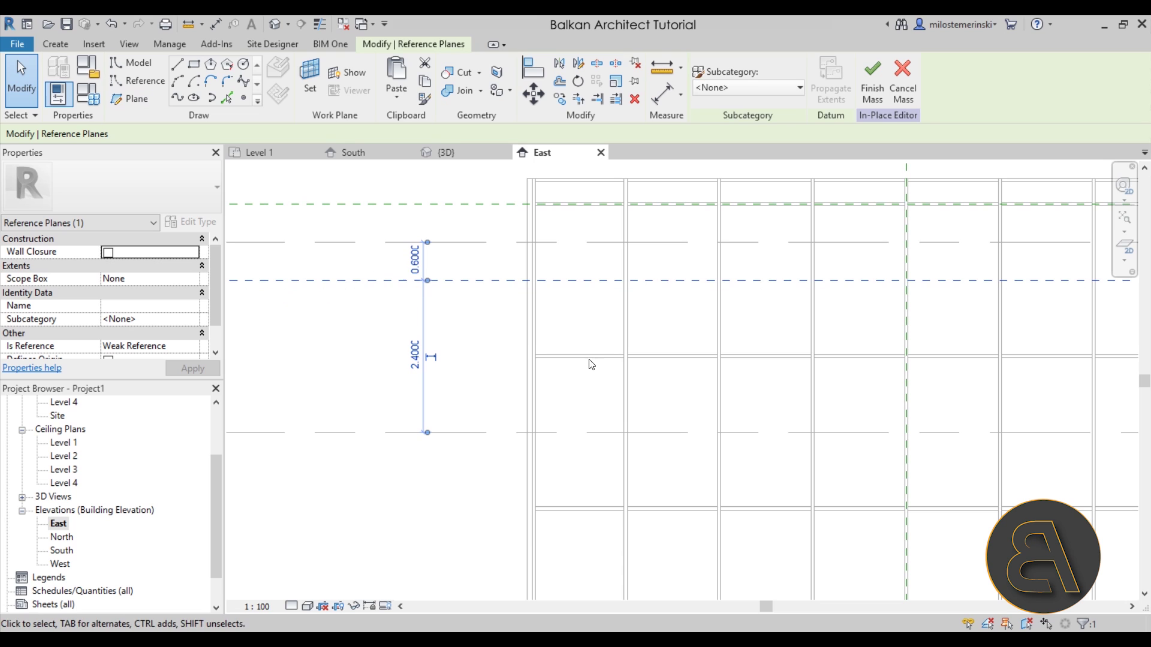
# Step: Set the upper horizontal reference plane's distance above Level 4 to 0.6 m
pyautogui.click(502, 204)
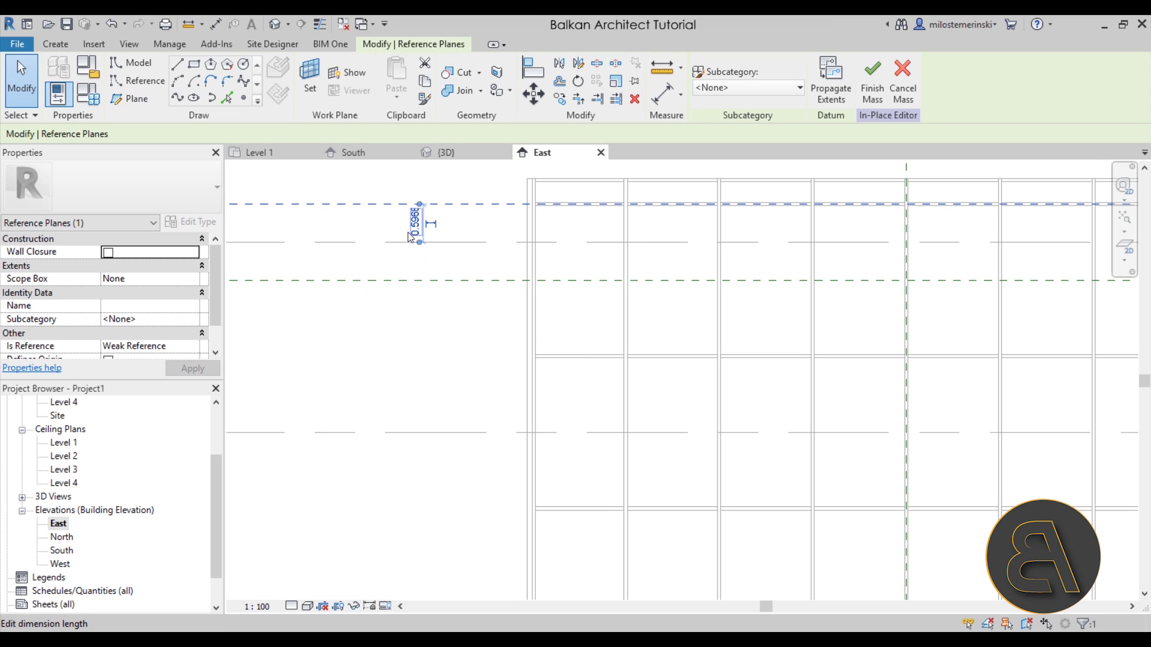
pyautogui.click(415, 223)
pyautogui.write('.6')
pyautogui.press('Return')
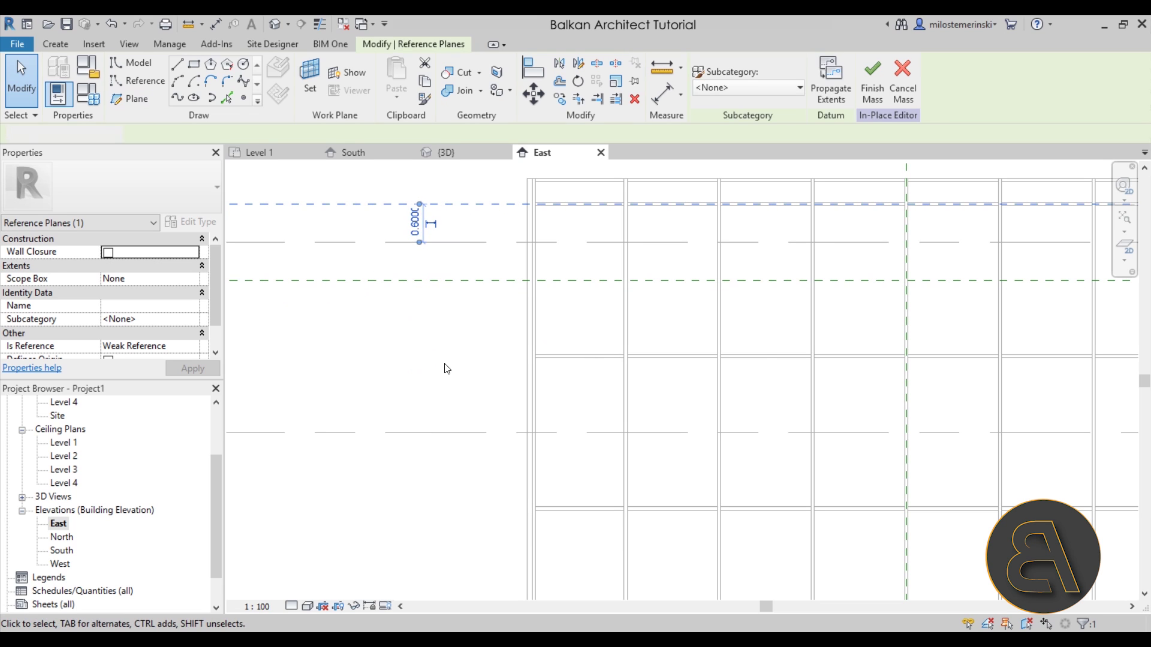
pyautogui.press('Escape')
pyautogui.scroll(-2, 454, 334)
pyautogui.scroll(3, 488, 270)
pyautogui.scroll(-5, 586, 404)
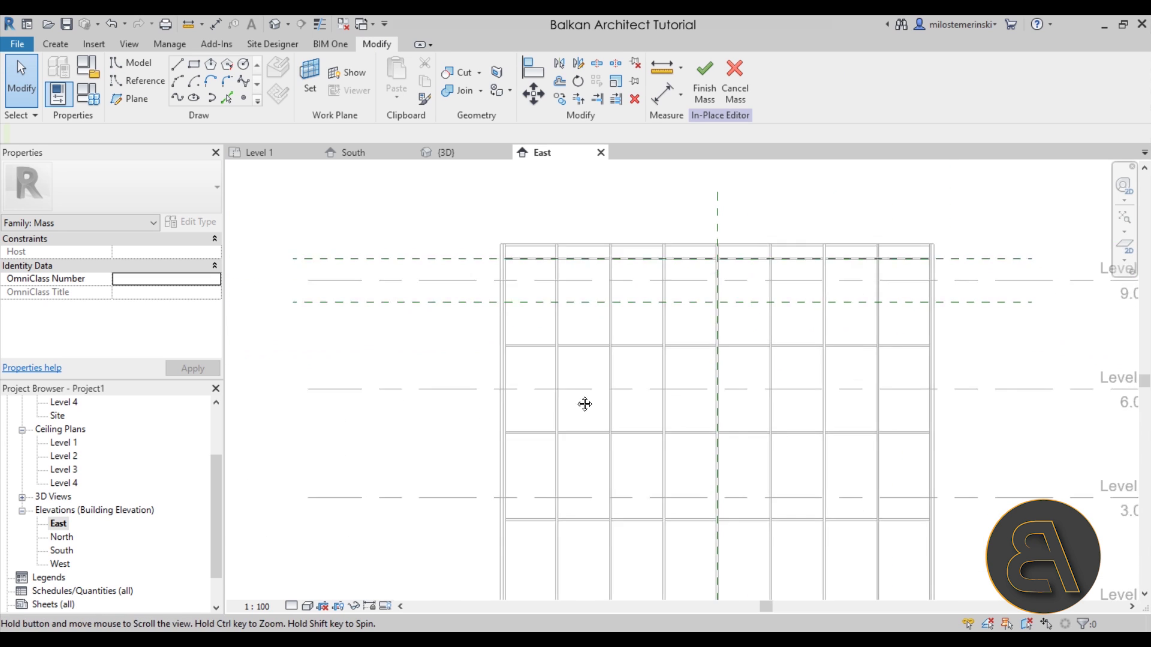
# Step: Start a model line on Reference Plane : 1, with lines drawn on the work plane
pyautogui.scroll(1, 440, 272)
pyautogui.scroll(2, 441, 272)
pyautogui.moveTo(471, 311); pyautogui.dragTo(471, 307, button='middle')
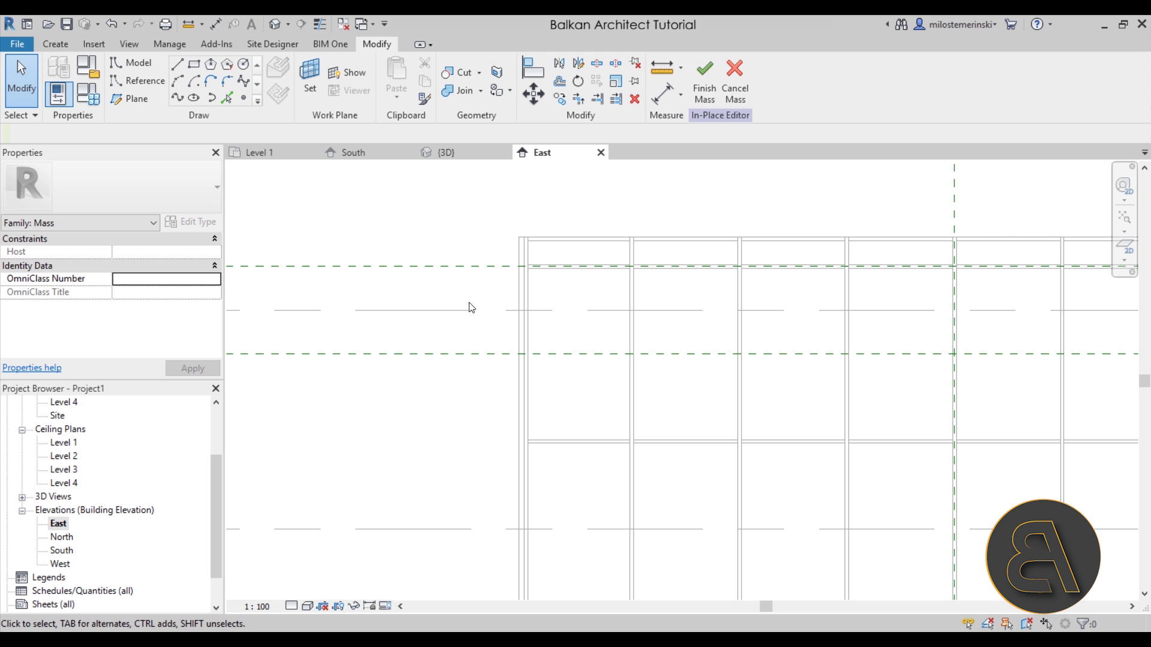
pyautogui.click(176, 65)
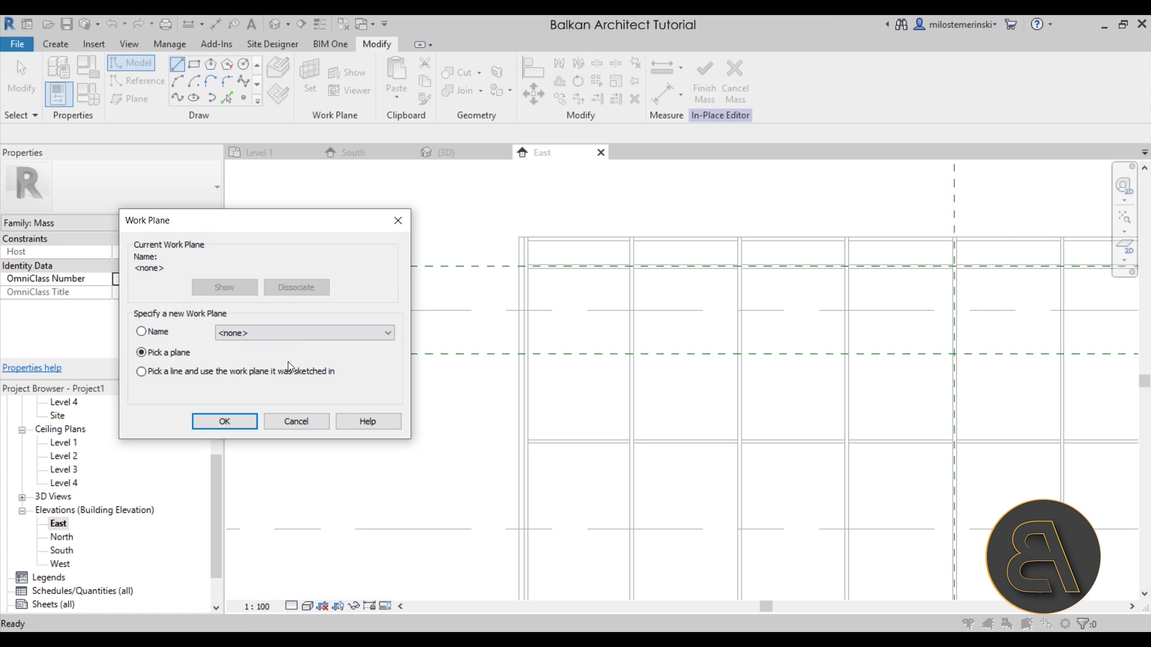
pyautogui.click(264, 332)
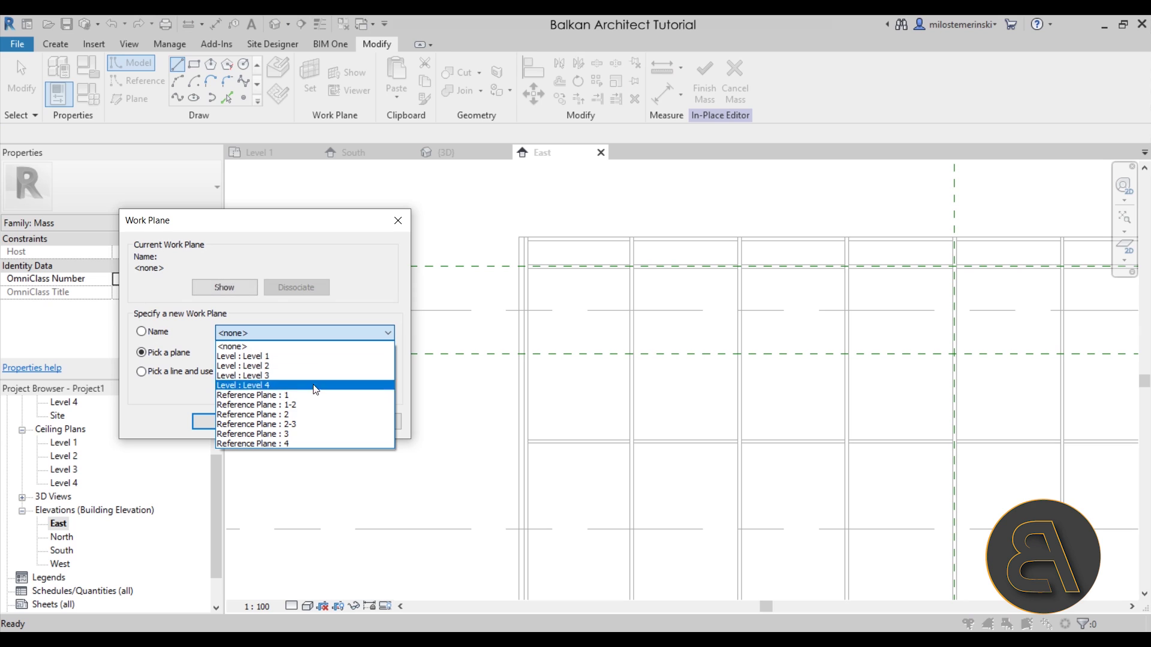
pyautogui.click(234, 396)
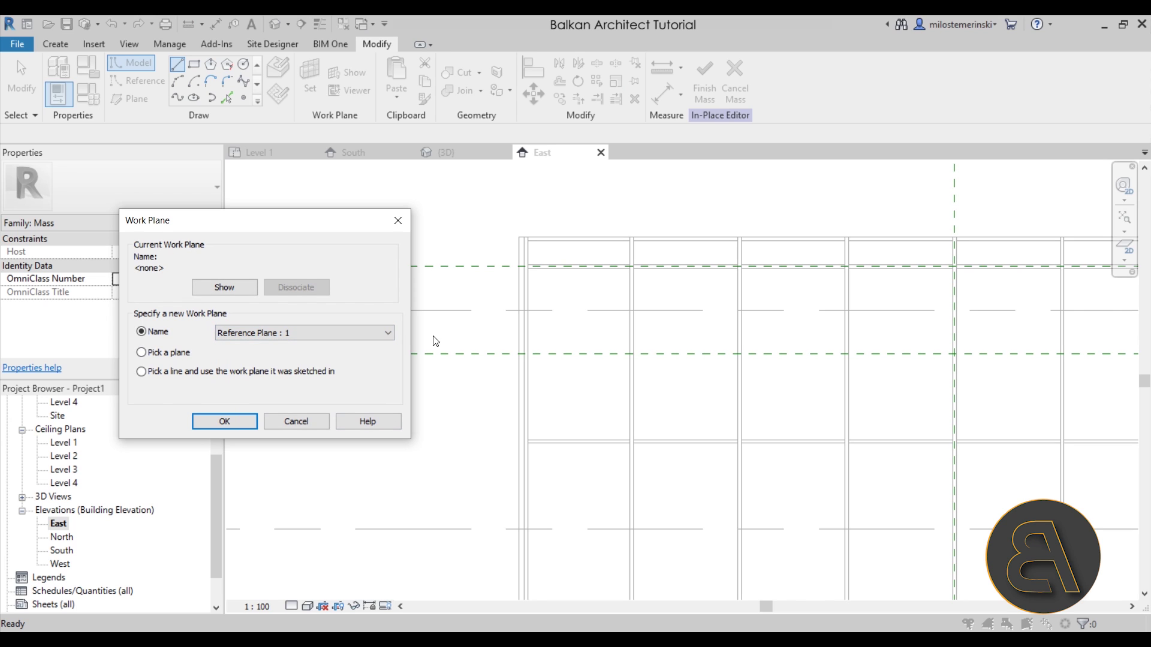
pyautogui.click(230, 420)
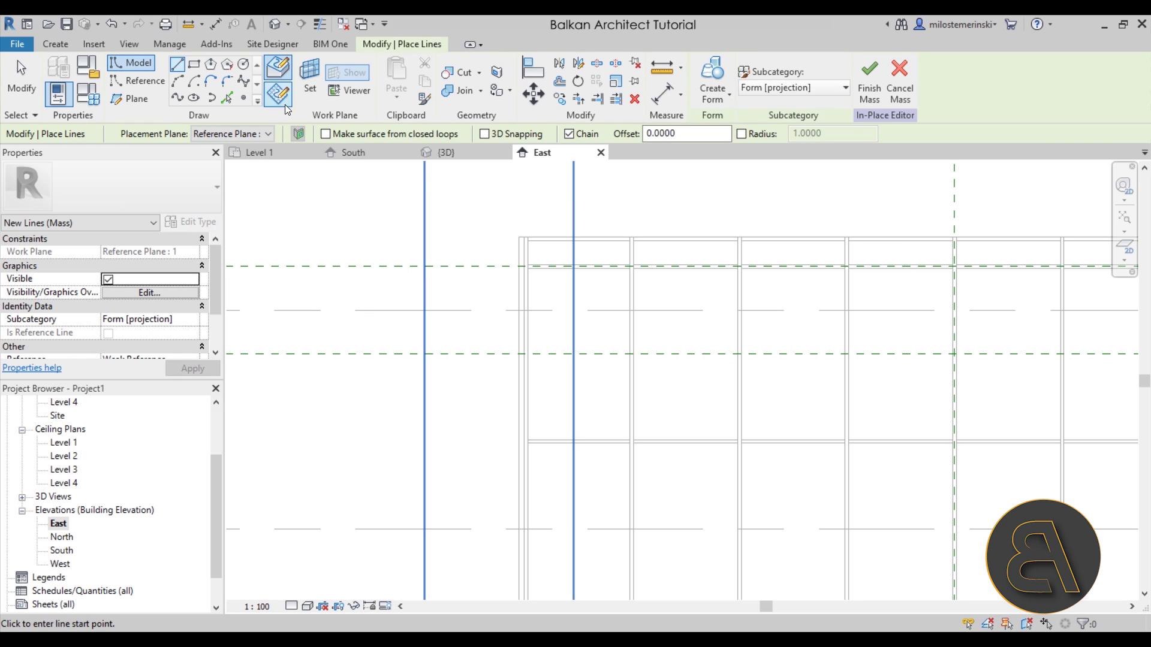
pyautogui.click(283, 102)
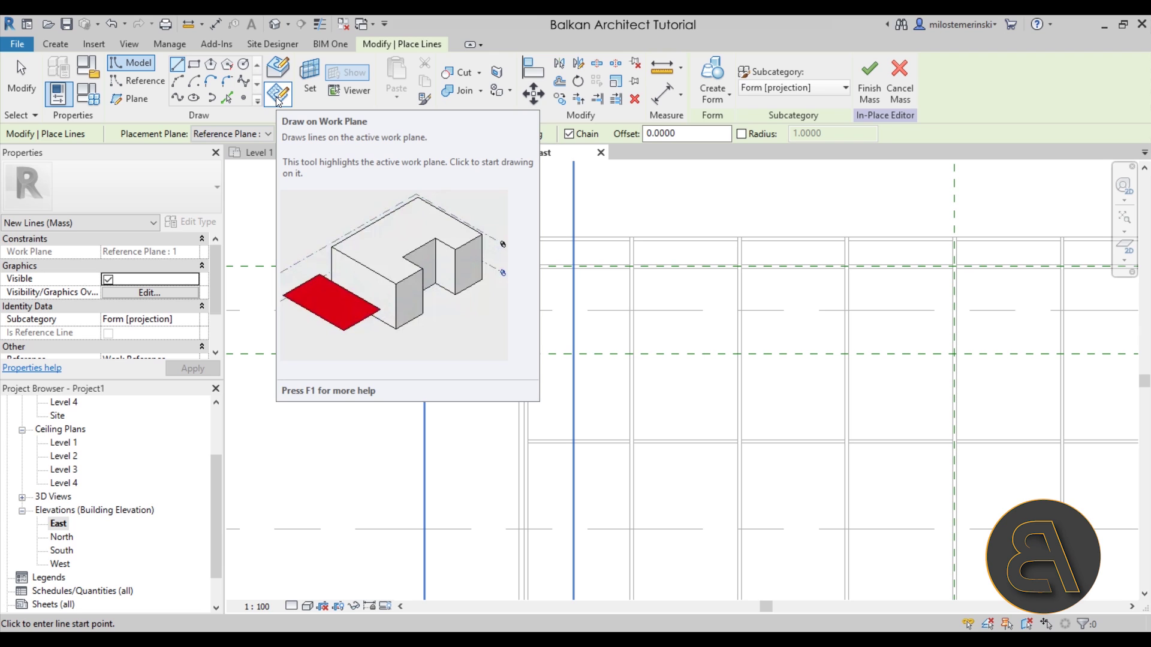
# Step: Draw a sloping model line beside the building from the lower to the upper horizontal reference plane, leaning away from it at about 135°
pyautogui.scroll(3, 492, 339)
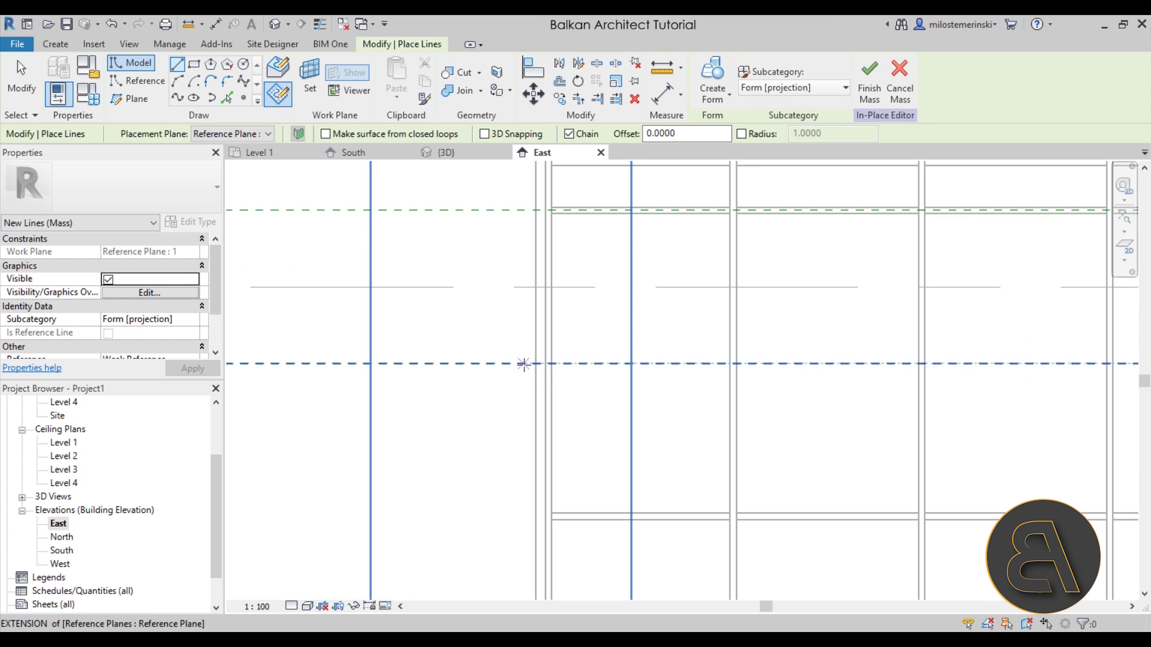
pyautogui.click(516, 363)
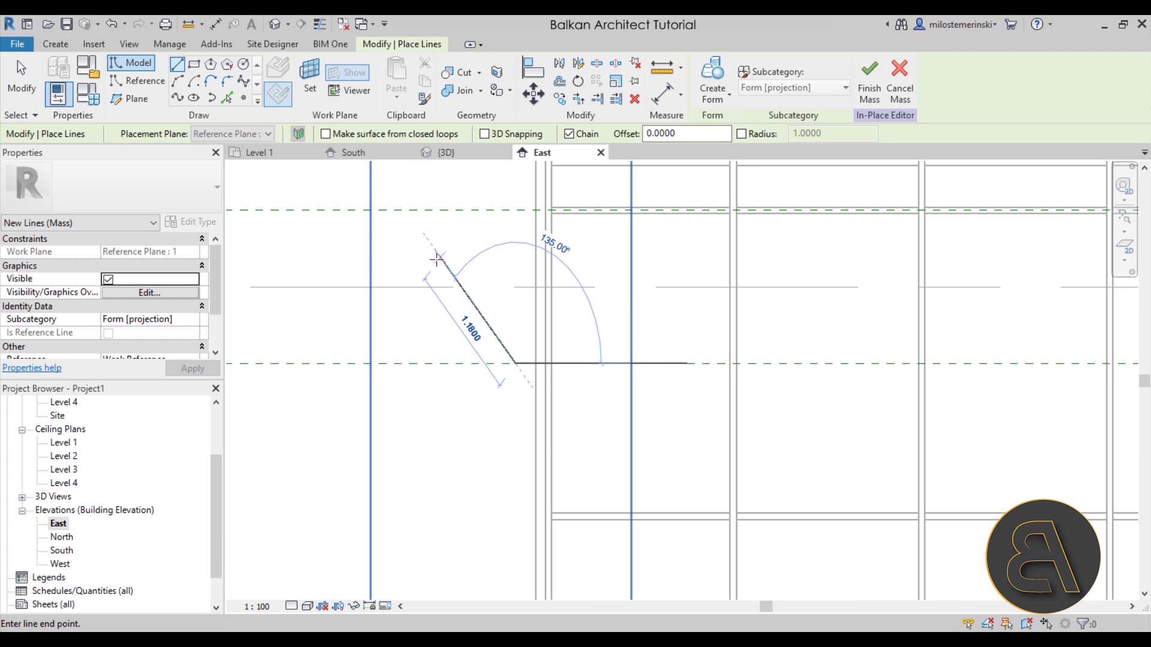
pyautogui.click(407, 210)
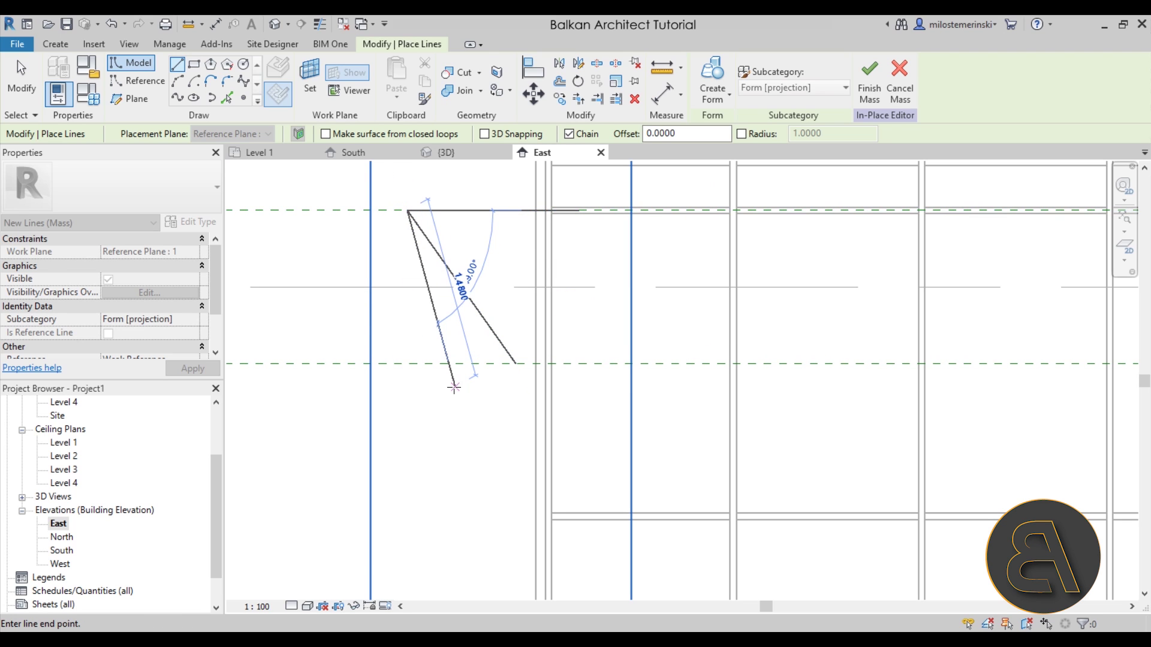
pyautogui.press('Escape')
pyautogui.press('Escape')
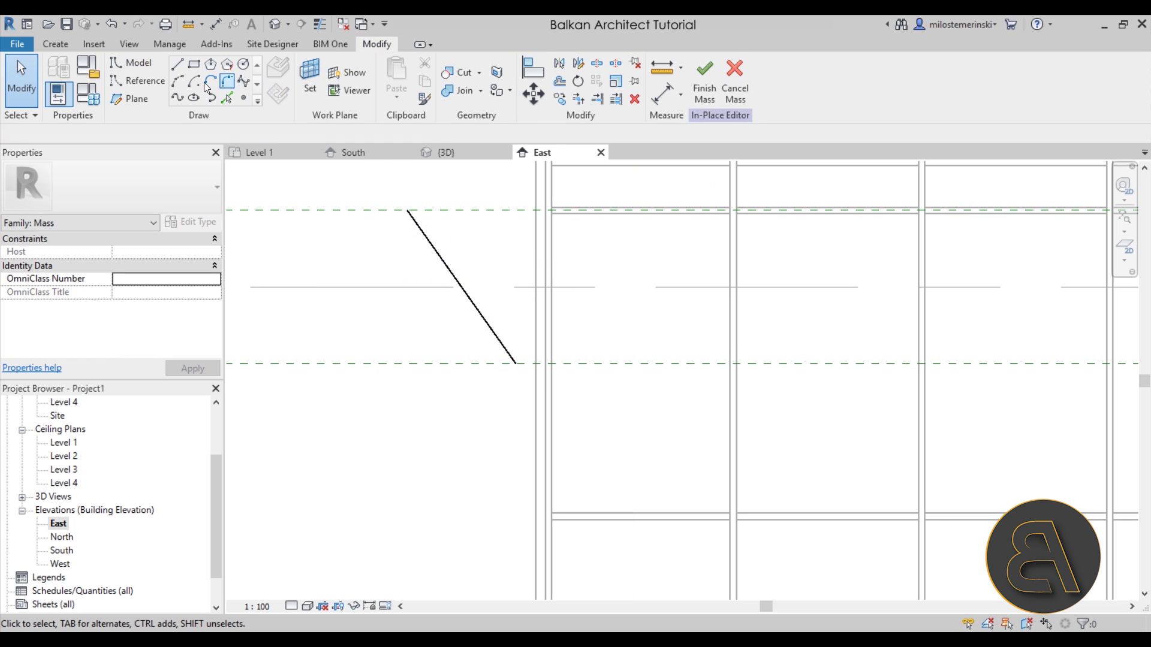
# Step: Draw a vertical model line about 0.54 m long on Reference Plane : 1-2, across Level 4 beside the building
pyautogui.click(177, 64)
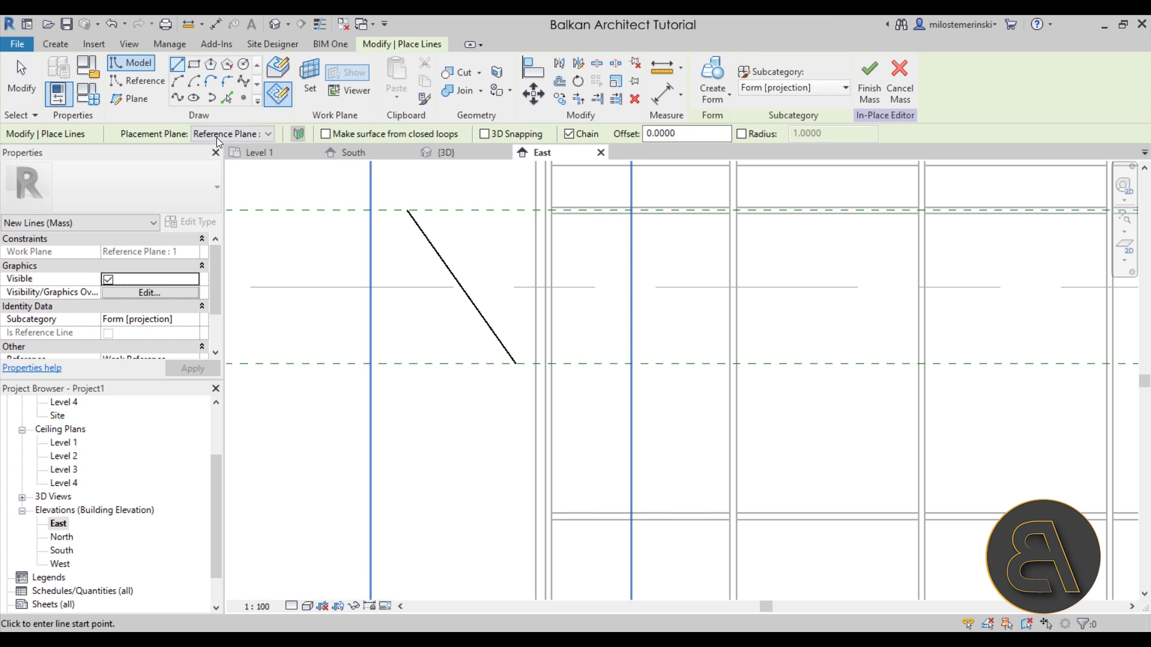
pyautogui.click(225, 136)
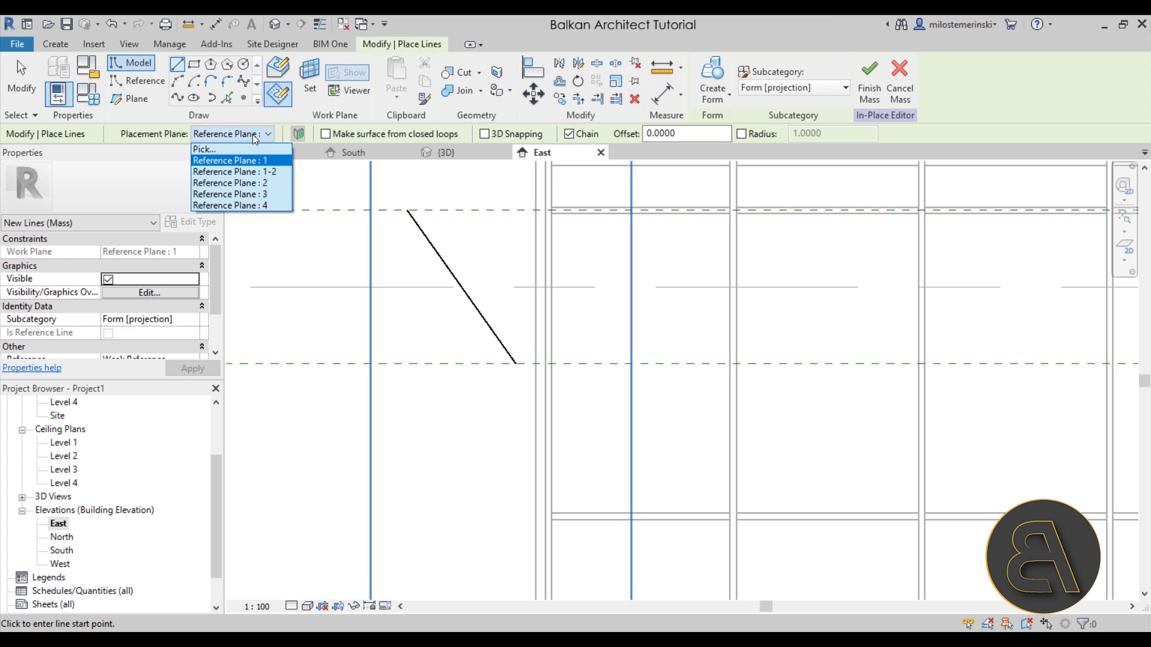
pyautogui.click(203, 174)
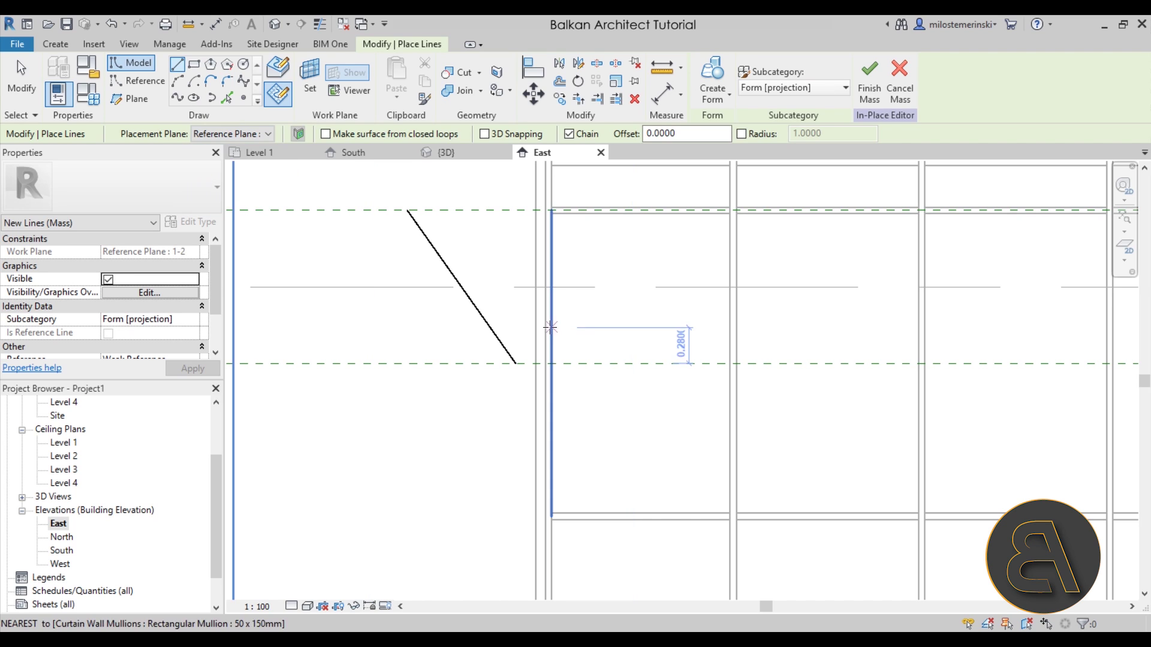
pyautogui.click(464, 252)
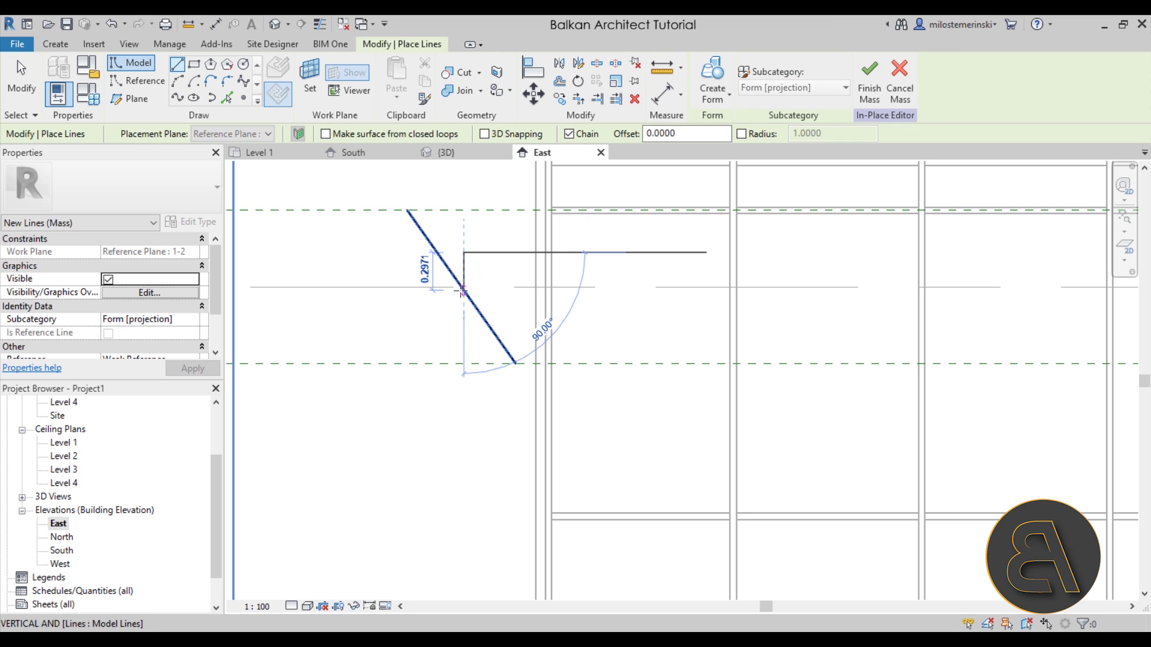
pyautogui.click(464, 322)
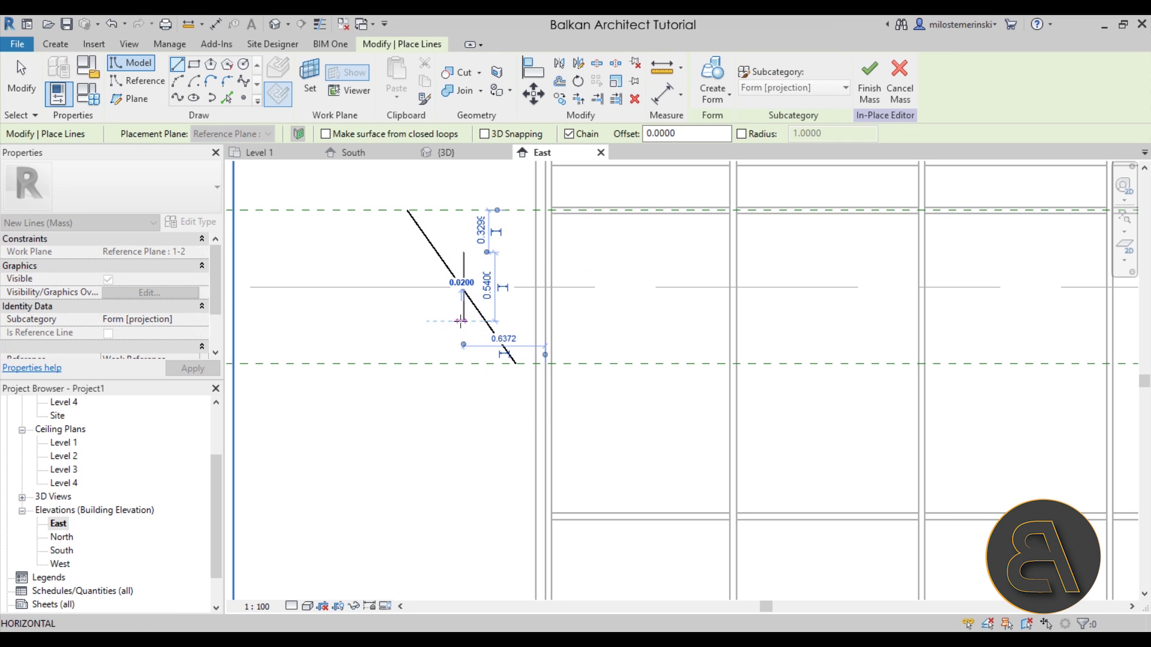
pyautogui.press('Escape')
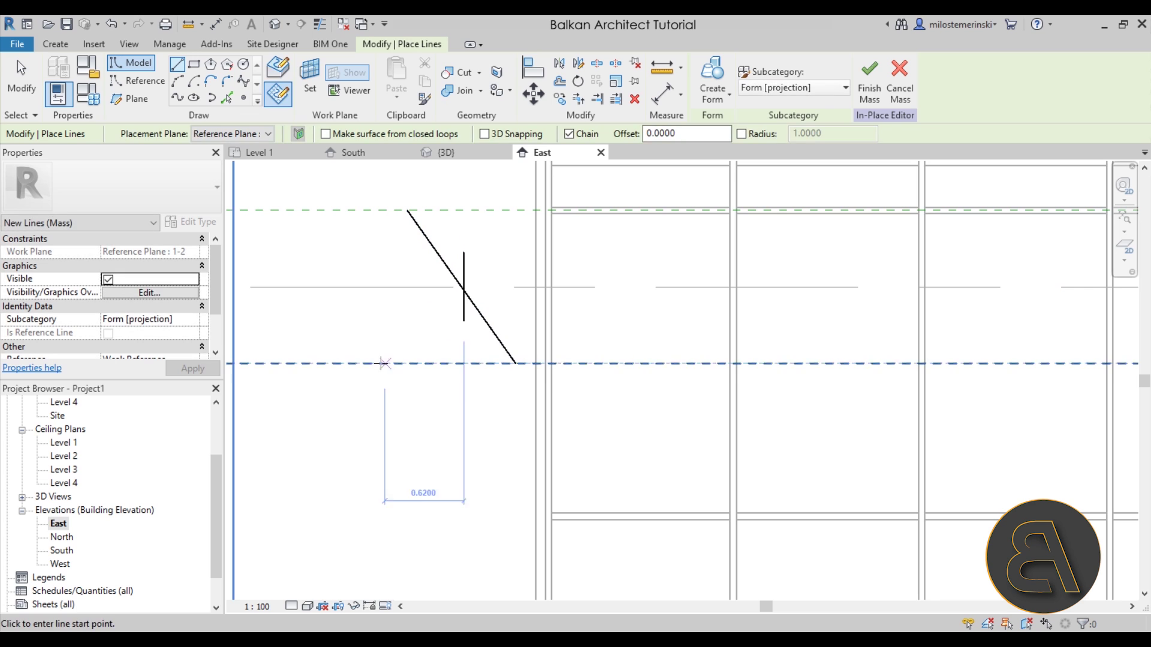
pyautogui.press('Escape')
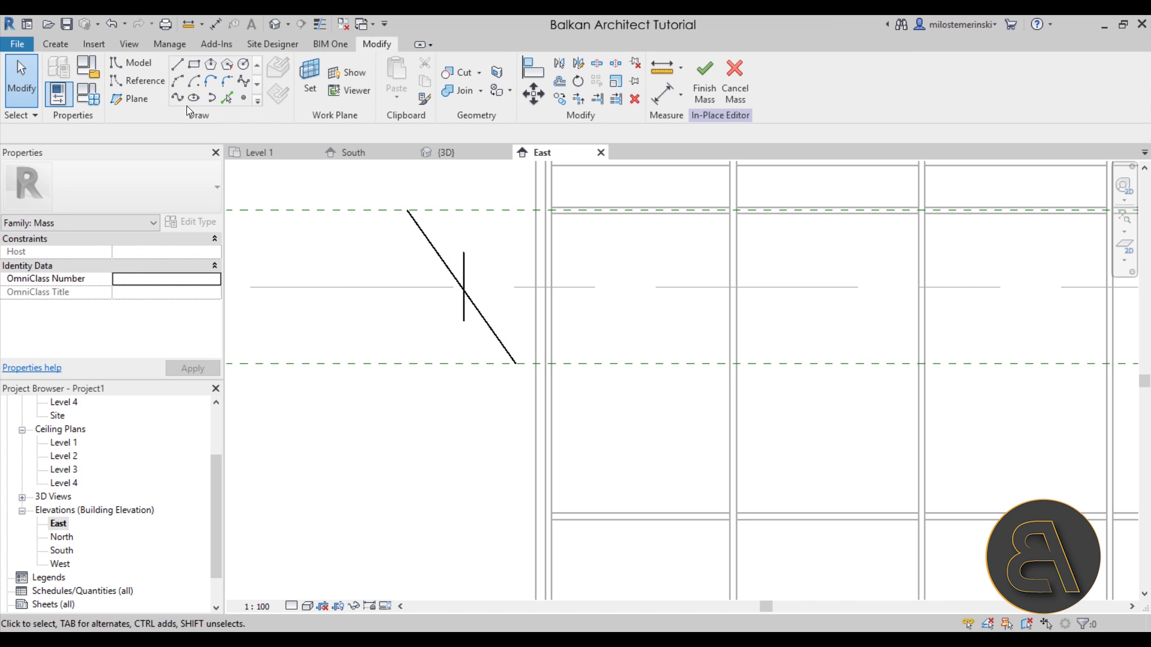
# Step: Draw an opposite sloping model line about 1.78 m long on Reference Plane : 2, from the upper reference plane down to near the lower one
pyautogui.click(177, 78)
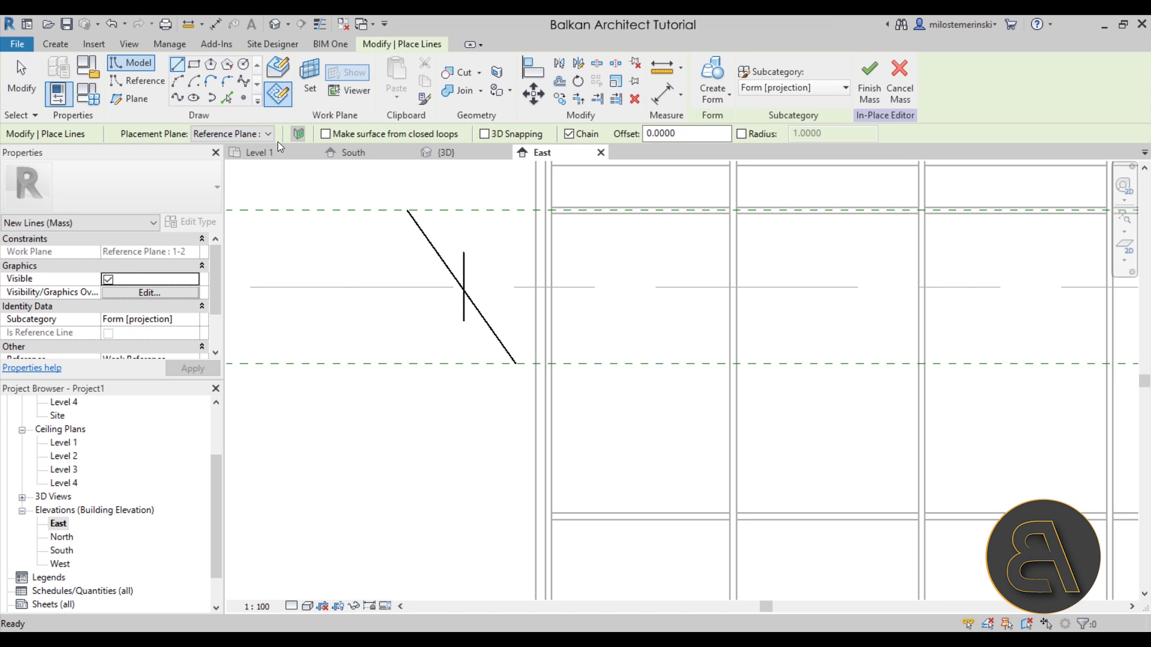
pyautogui.click(253, 136)
pyautogui.click(246, 183)
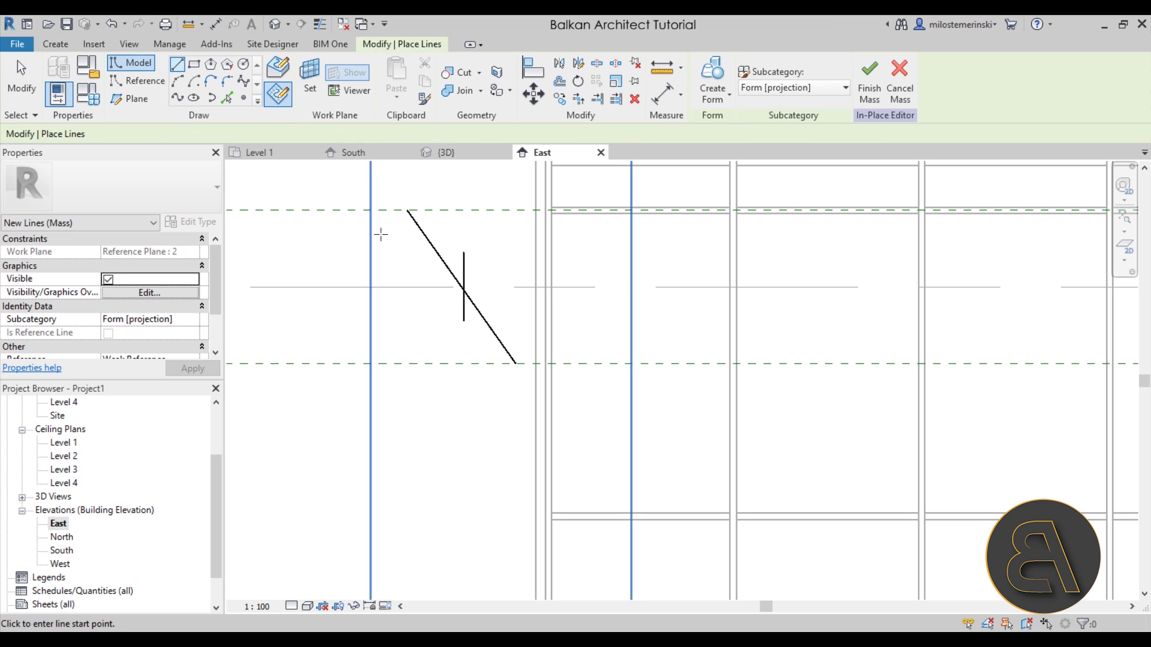
pyautogui.click(521, 211)
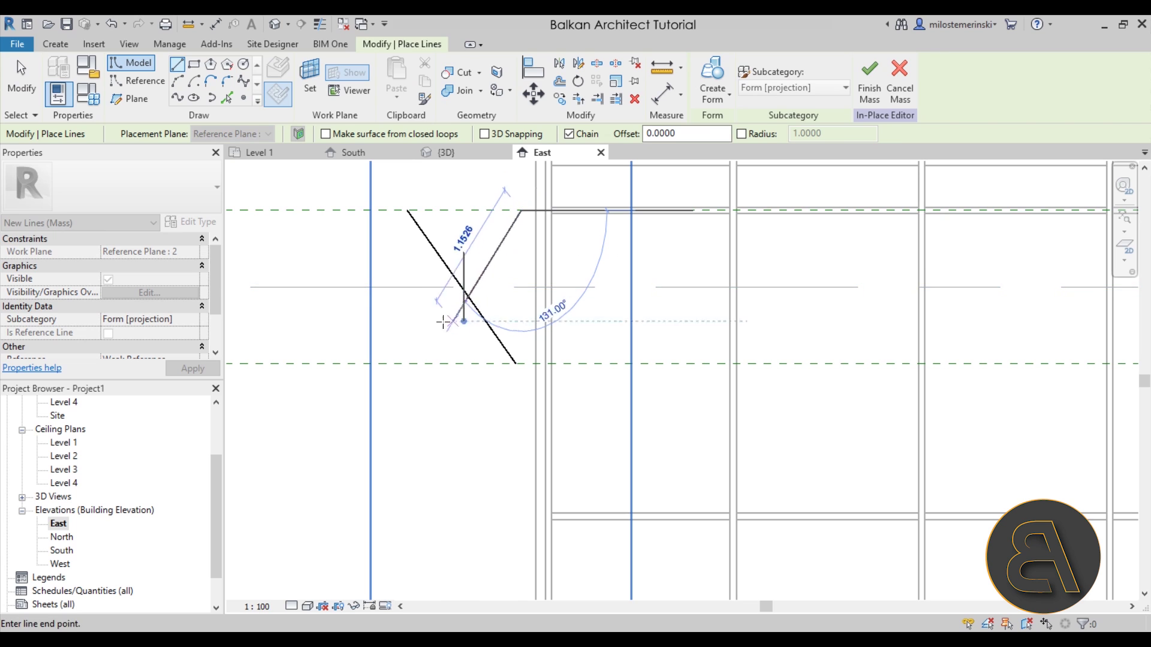
pyautogui.click(408, 369)
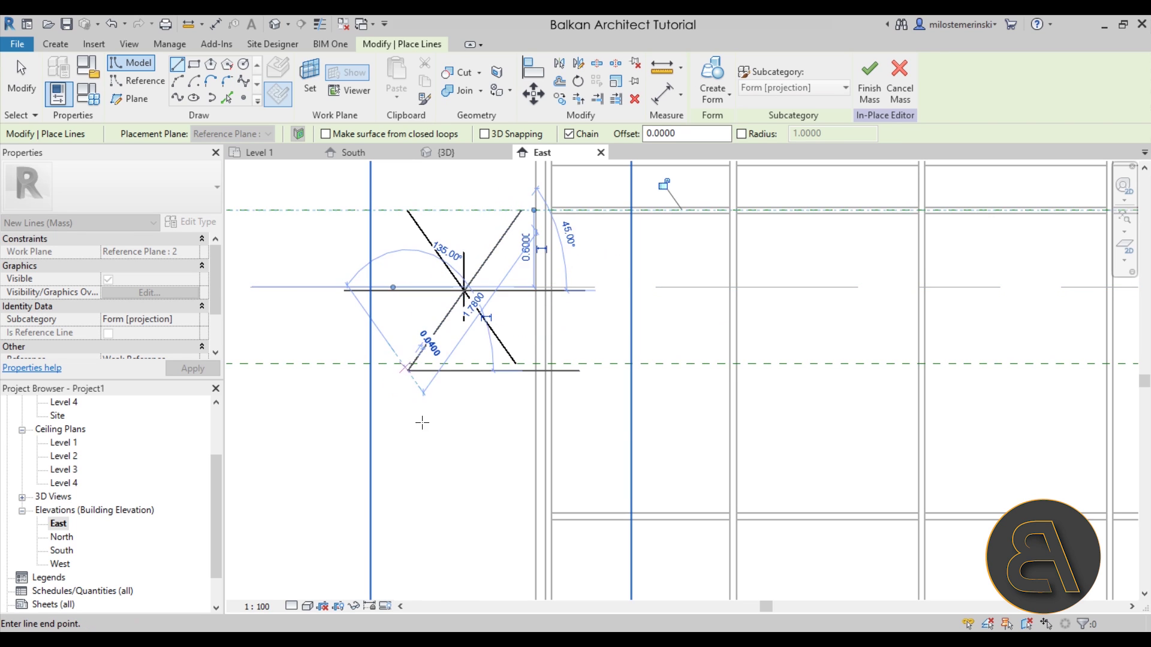
pyautogui.press('Escape')
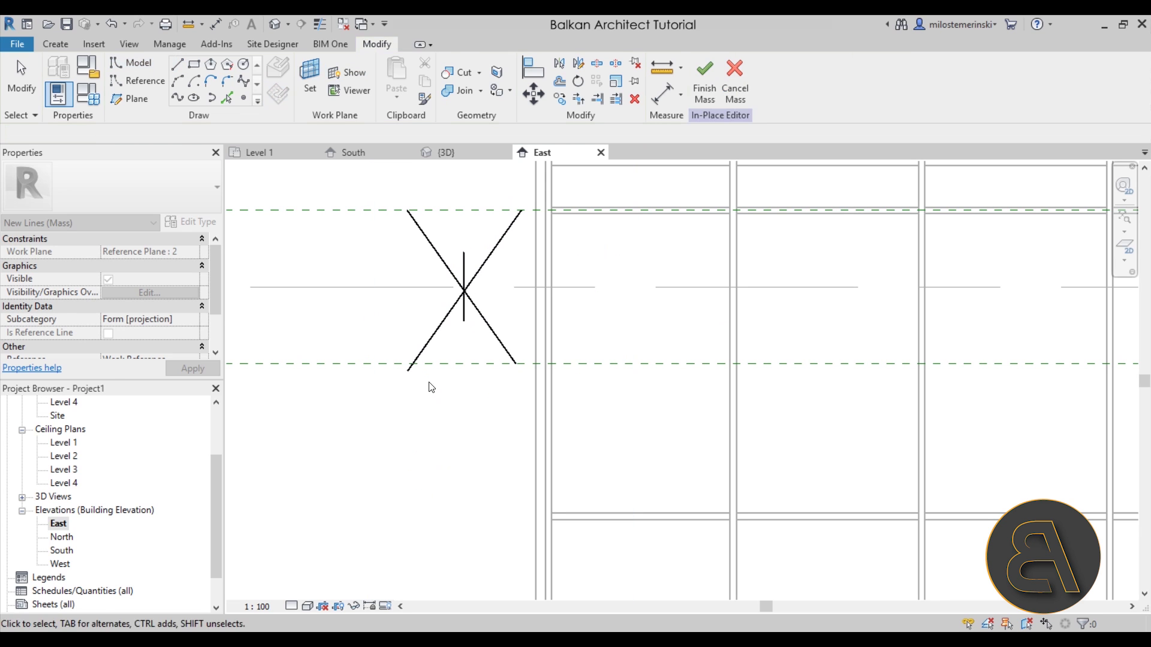
pyautogui.press('Escape')
# Step: Adjust the lower end of the Reference Plane : 2 line so it meets the lower horizontal reference plane
pyautogui.click(413, 365)
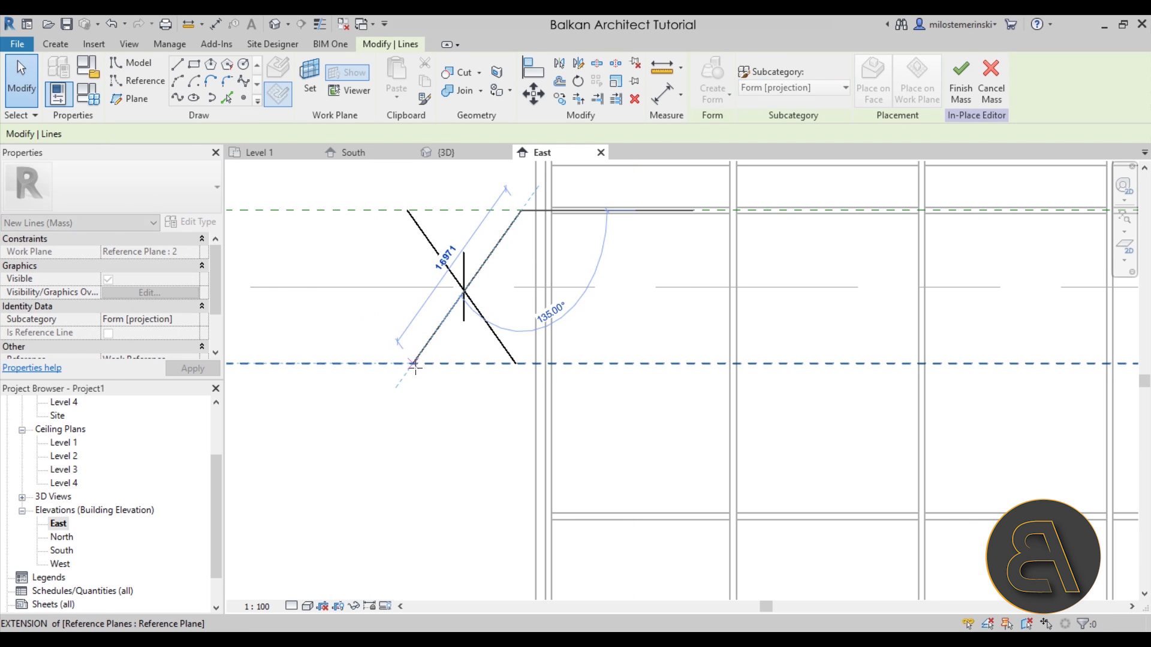
pyautogui.click(470, 414)
pyautogui.scroll(-2, 470, 414)
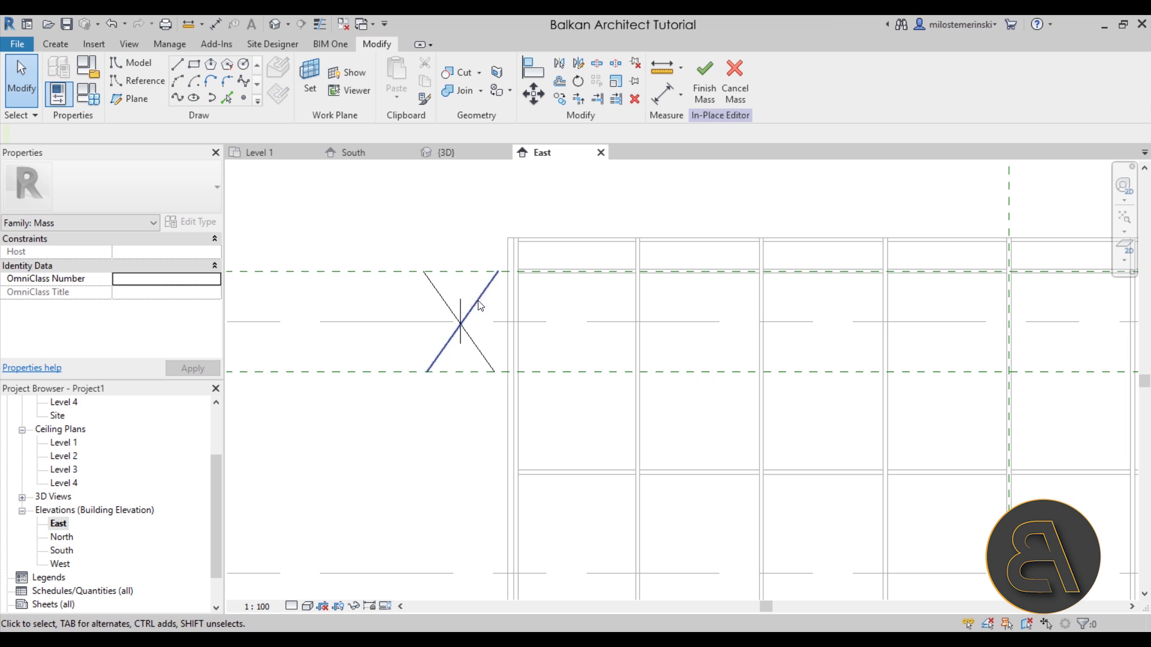
# Step: Create a mass form from the three model lines in the 3D view
pyautogui.click(276, 27)
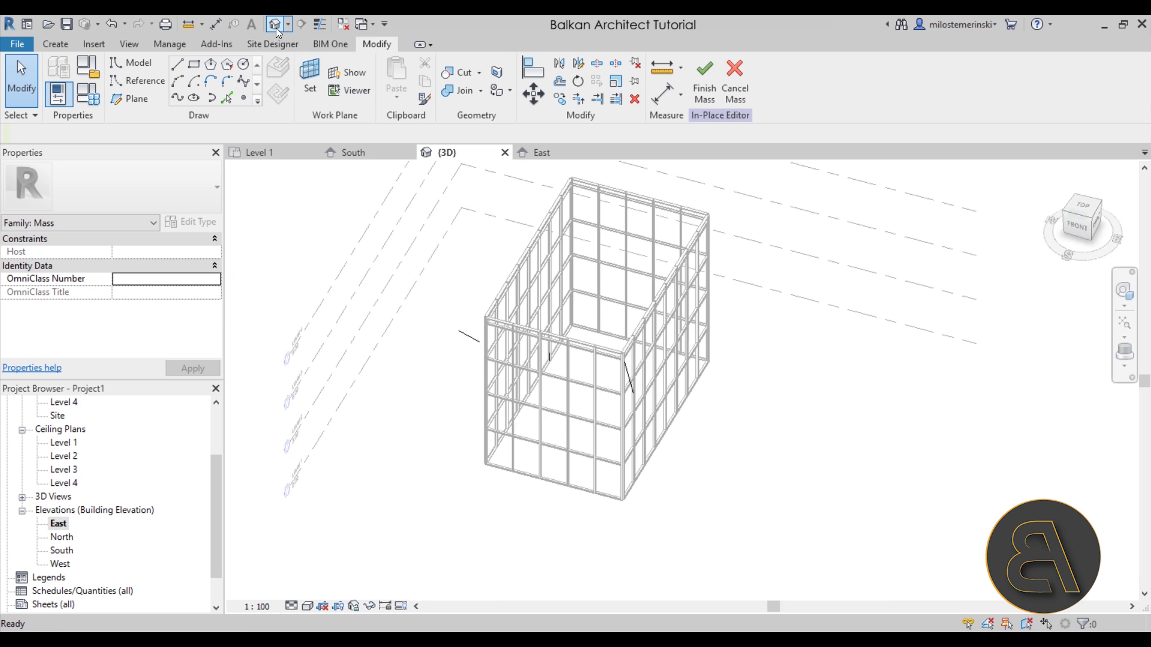
pyautogui.keyDown('shift'); pyautogui.moveTo(394, 333); pyautogui.dragTo(704, 379, button='middle'); pyautogui.keyUp('shift')
pyautogui.scroll(5, 305, 279)
pyautogui.scroll(-3, 704, 380)
pyautogui.moveTo(419, 211); pyautogui.dragTo(723, 426)
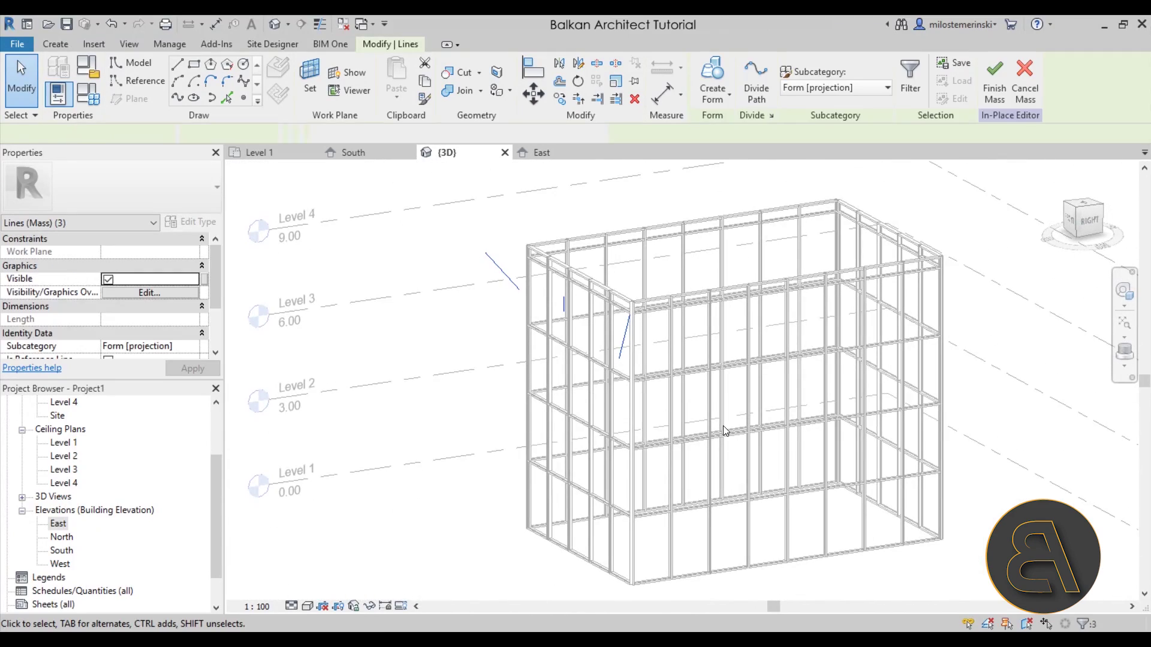
pyautogui.click(713, 77)
pyautogui.press('Escape')
pyautogui.keyDown('shift'); pyautogui.moveTo(514, 398); pyautogui.dragTo(462, 483, button='middle'); pyautogui.keyUp('shift')
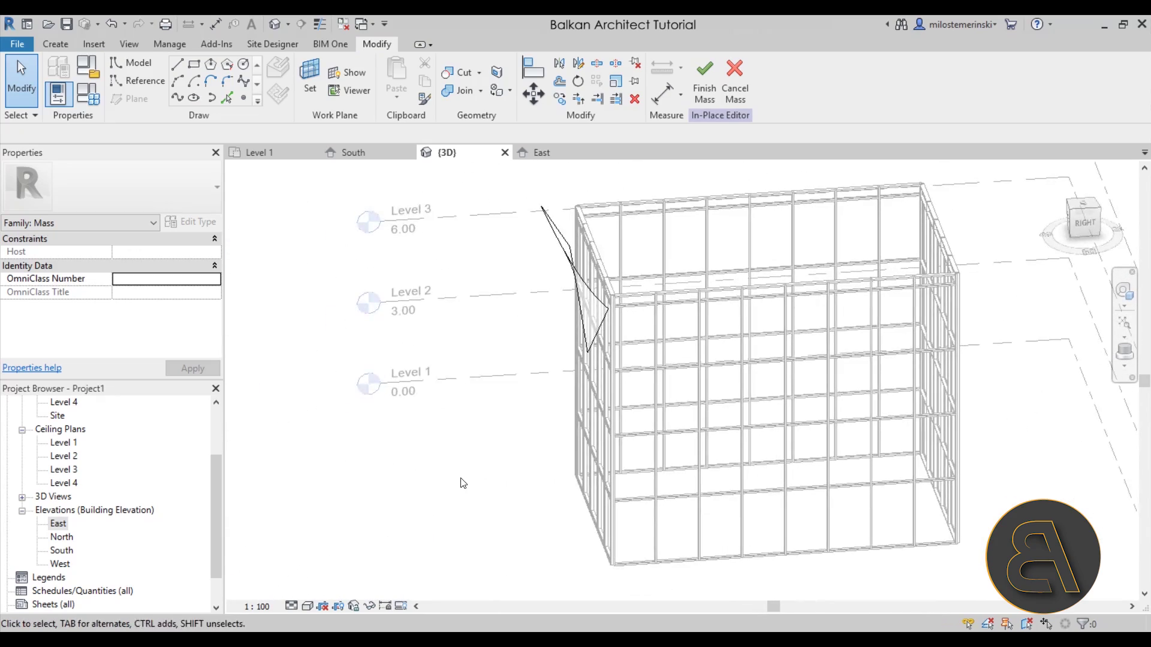
# Step: Open the South elevation at the end of the new form near Level 4 and set its visual style to Wireframe
pyautogui.doubleClick(60, 550)
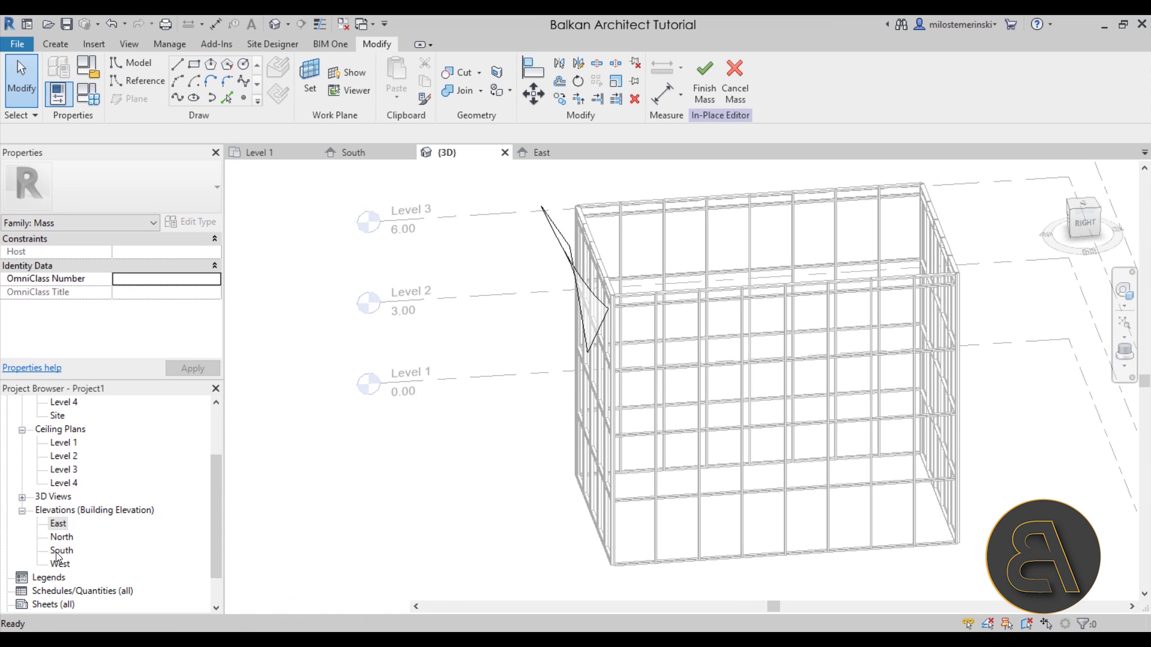
pyautogui.scroll(5, 613, 337)
pyautogui.scroll(-2, 611, 333)
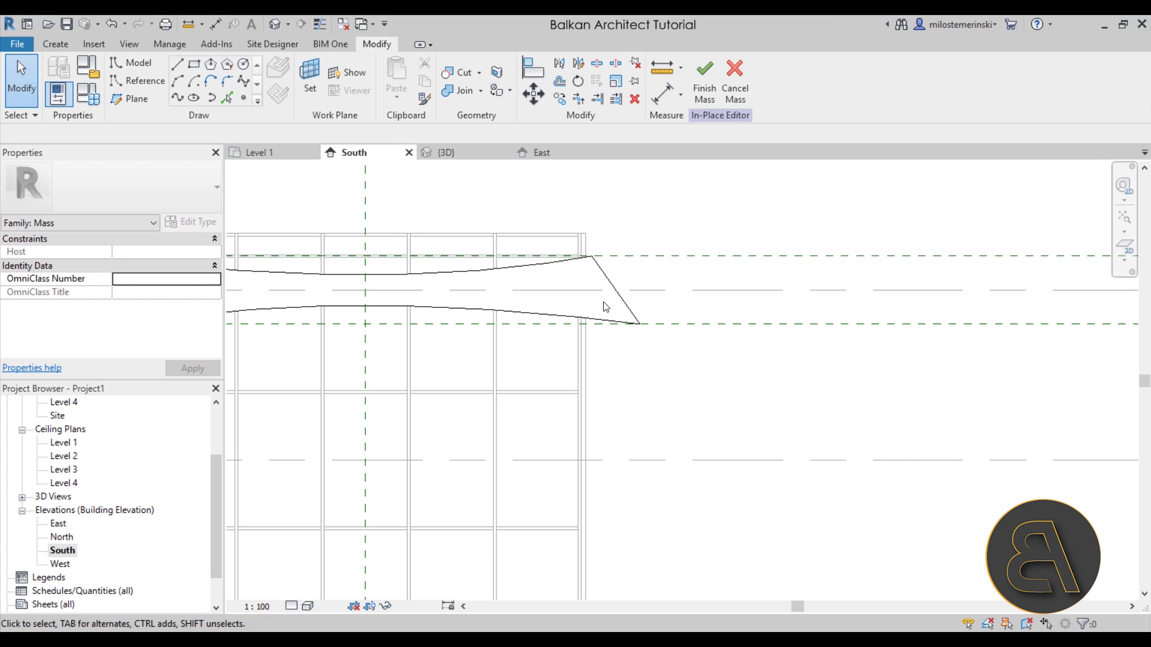
pyautogui.click(308, 606)
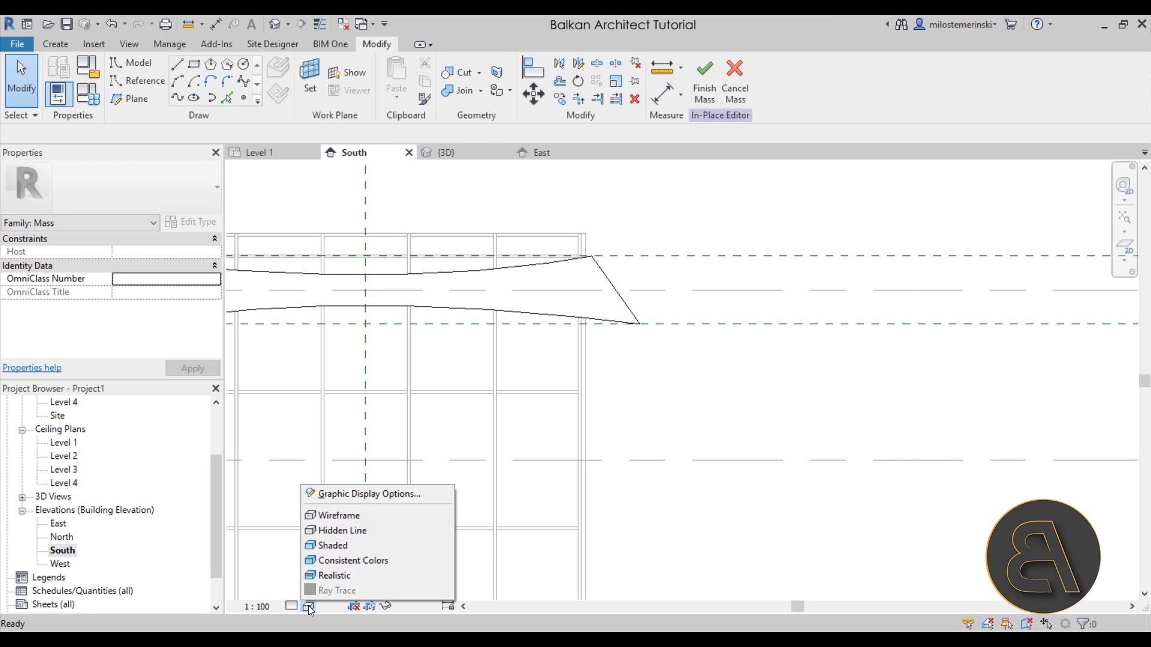
pyautogui.click(336, 516)
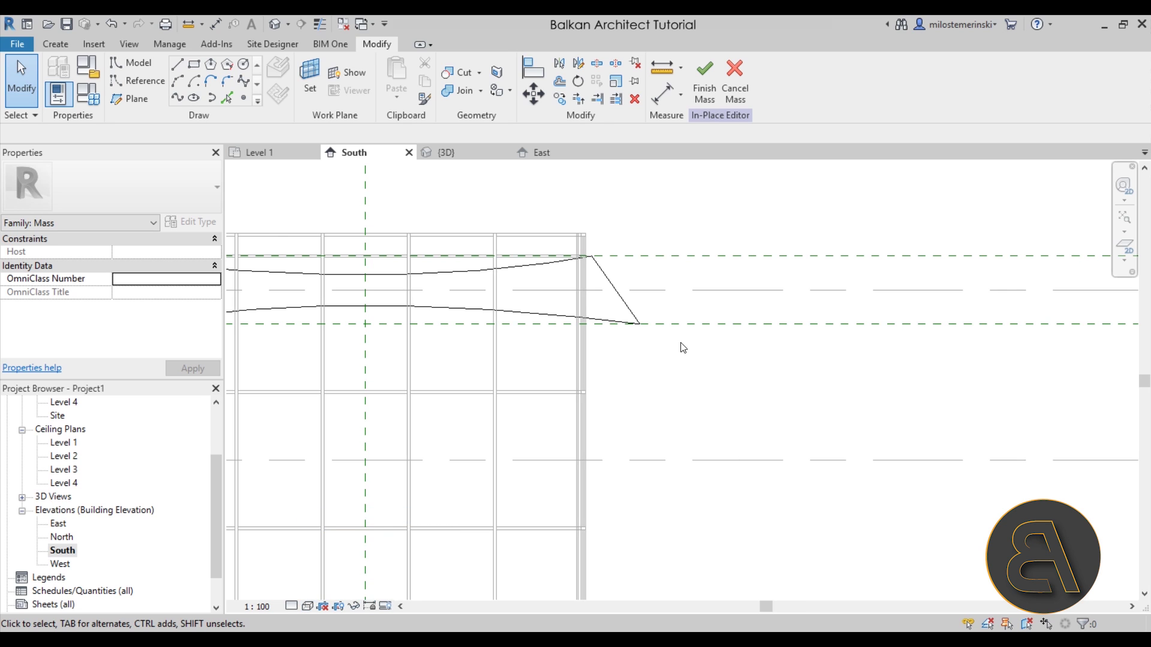
# Step: Start a model line in the South elevation with Reference Plane : 2-3 as its work plane
pyautogui.scroll(3, 667, 316)
pyautogui.moveTo(624, 315); pyautogui.dragTo(634, 341, button='middle')
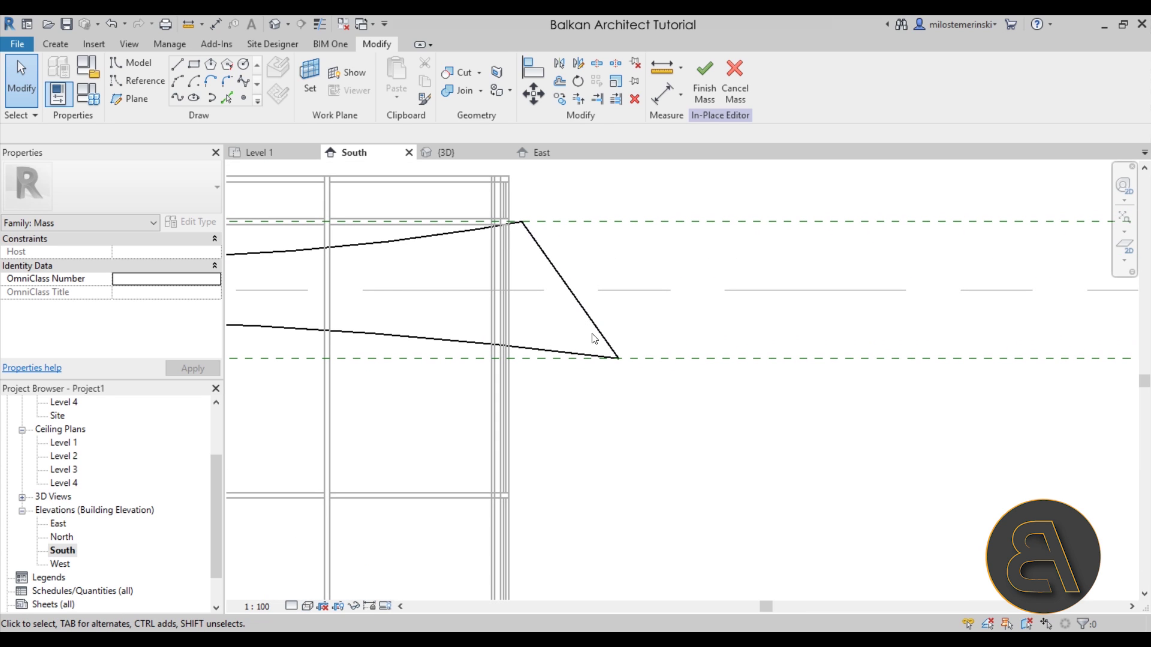
pyautogui.click(177, 66)
pyautogui.click(251, 334)
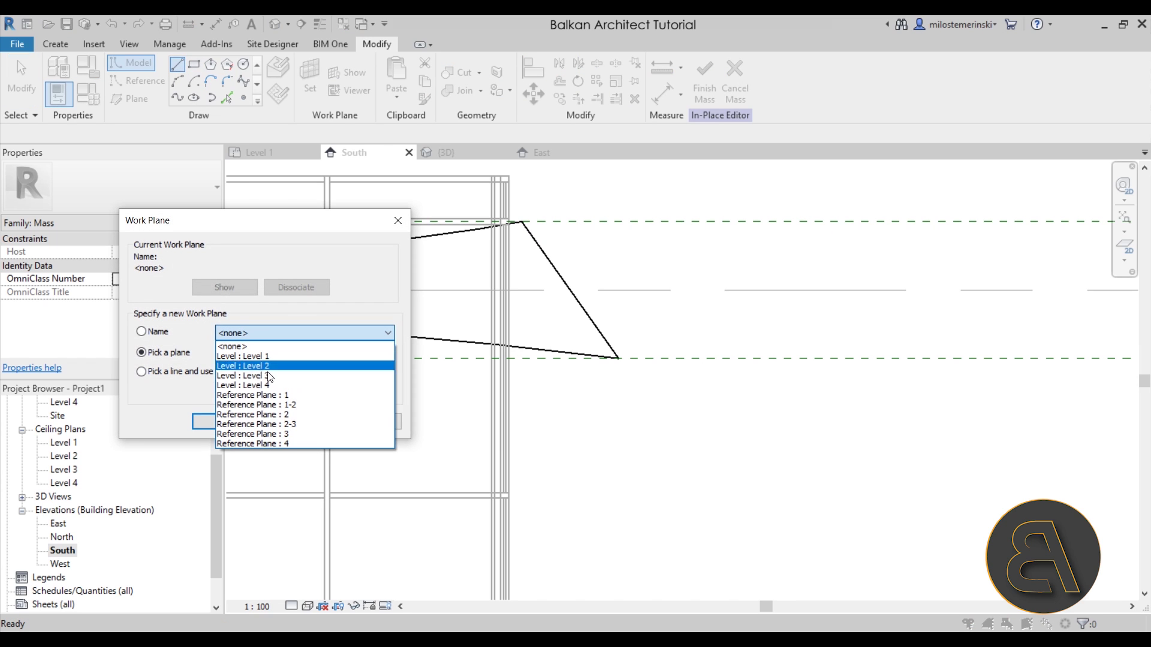
pyautogui.click(290, 425)
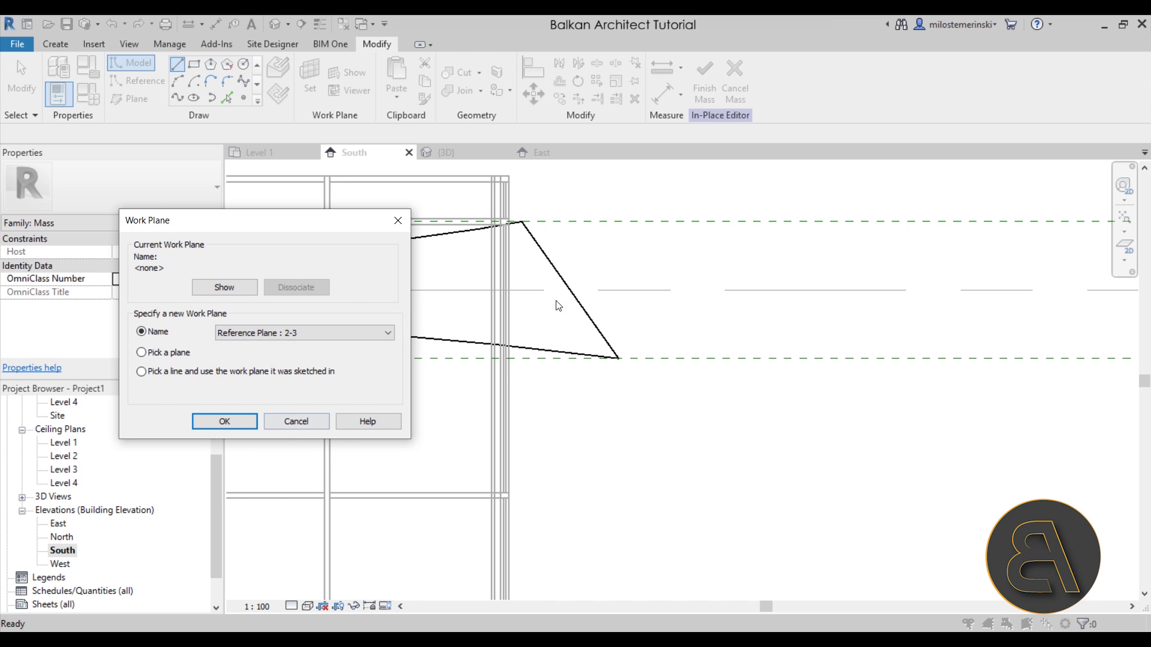
pyautogui.click(241, 428)
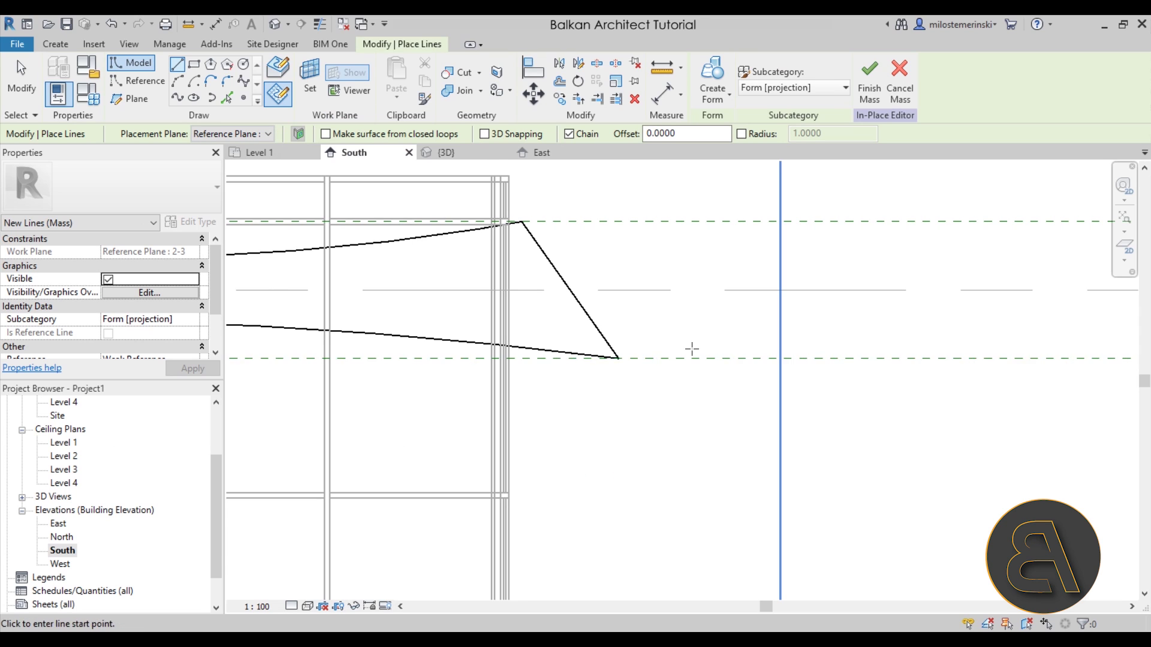
# Step: Draw a vertical model line about 0.6 m long on Reference Plane : 2-3, centred on the form's slanted end edge
pyautogui.scroll(2, 590, 320)
pyautogui.click(566, 237)
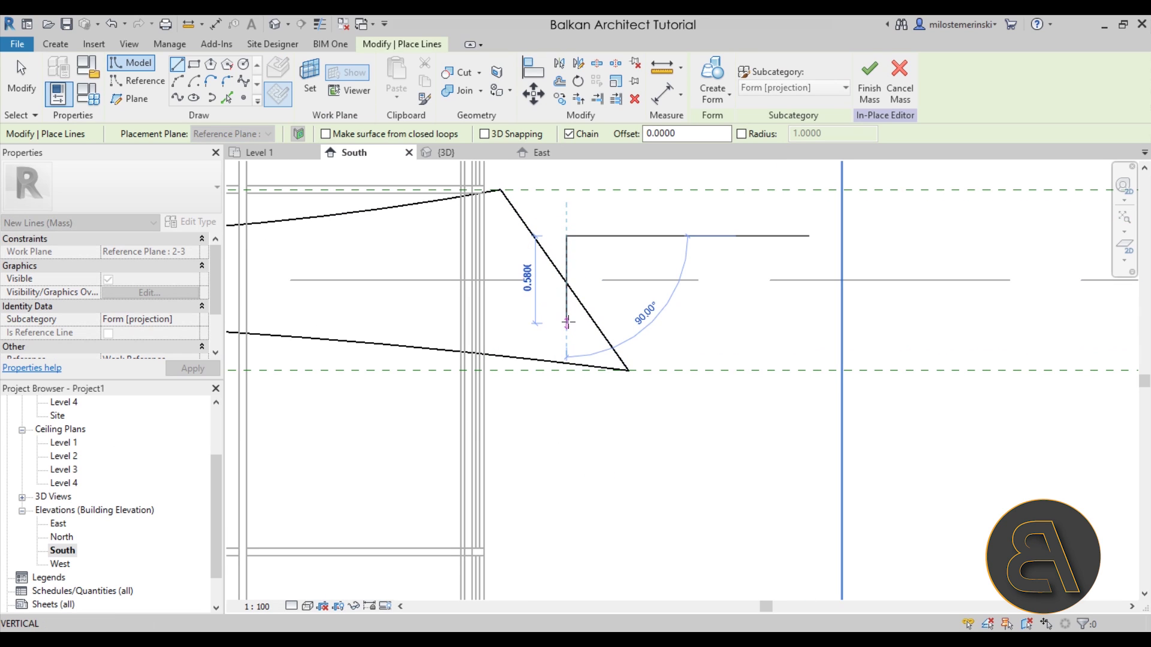
pyautogui.click(567, 326)
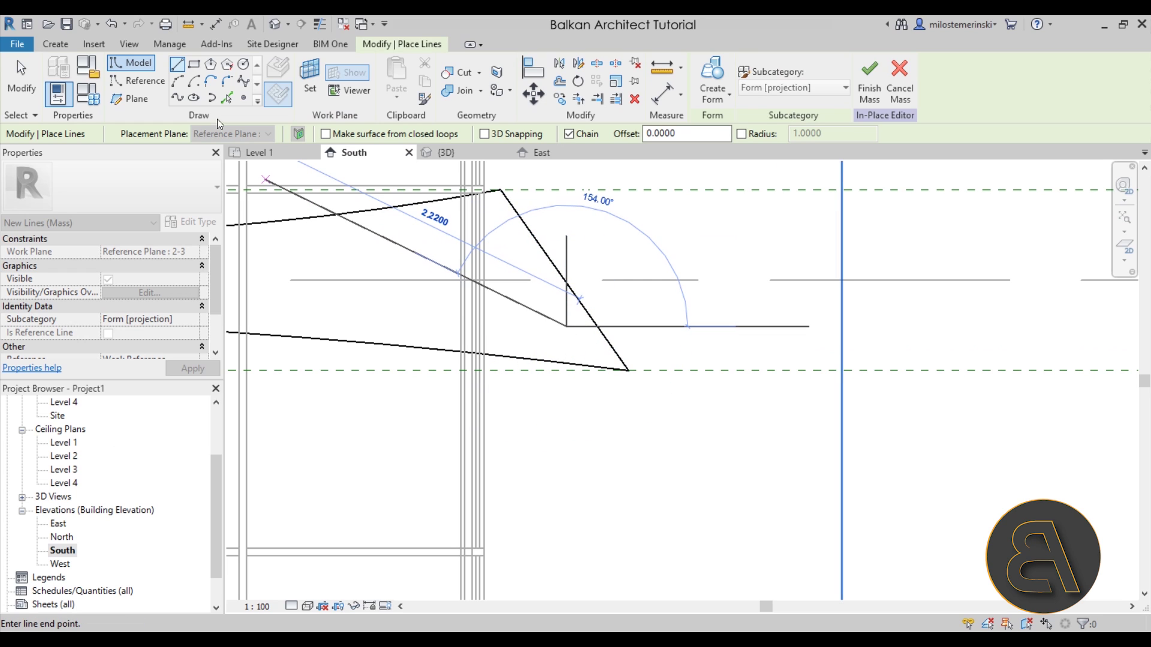
# Step: Draw a 45° model line about 1.7 m long on Reference Plane : 3, rising from the lower to the upper horizontal reference plane
pyautogui.click(228, 134)
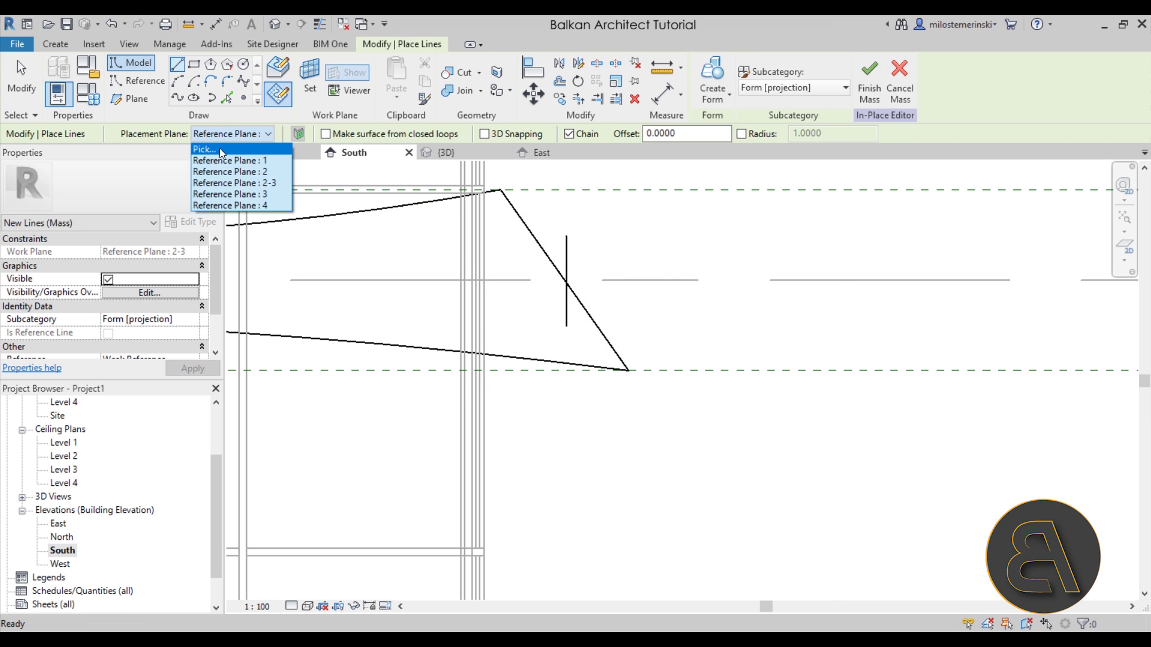
pyautogui.click(223, 194)
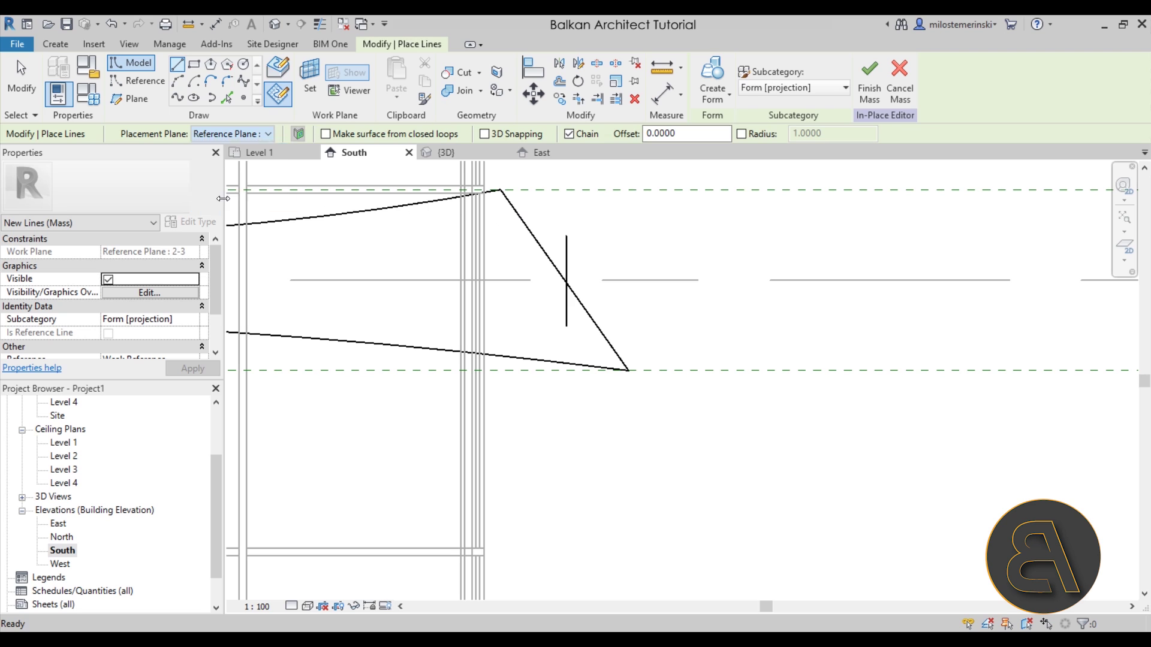
pyautogui.click(503, 371)
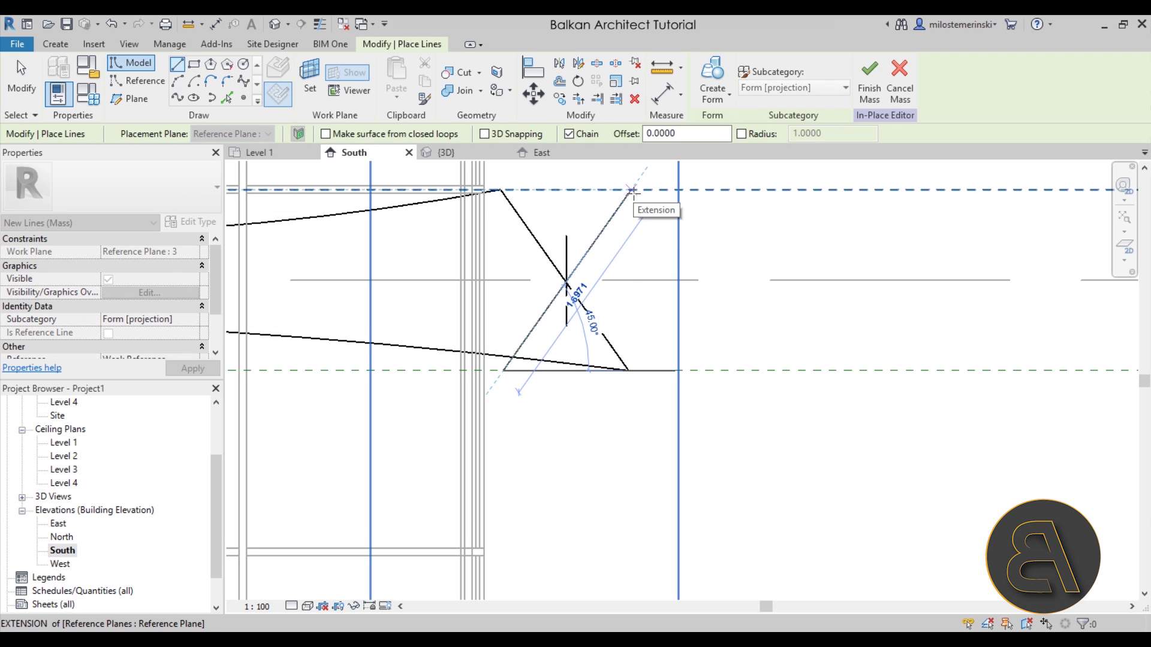
pyautogui.click(633, 191)
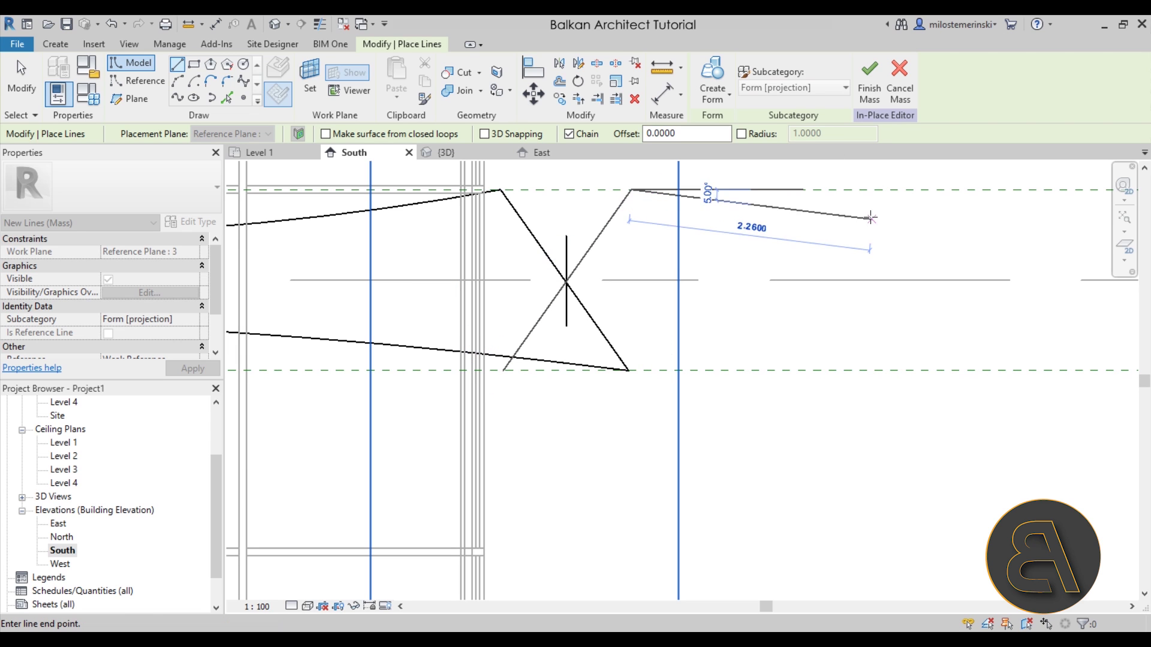
pyautogui.press('Escape')
pyautogui.press('Escape')
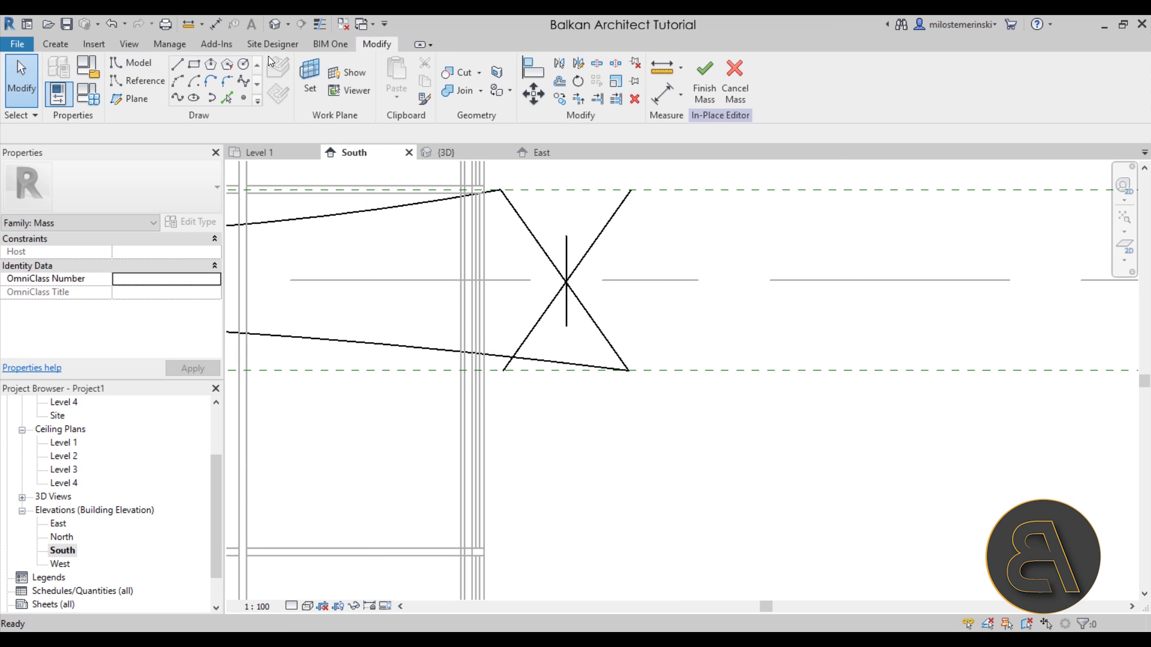
# Step: Create a mass form in the 3D view from the existing form's end edge and the lines on Reference Plane : 2-3 and 3
pyautogui.click(275, 24)
pyautogui.keyDown('shift'); pyautogui.moveTo(444, 369); pyautogui.dragTo(510, 228, button='middle'); pyautogui.keyUp('shift')
pyautogui.scroll(5, 510, 225)
pyautogui.moveTo(415, 181); pyautogui.dragTo(983, 493)
pyautogui.click(470, 285)
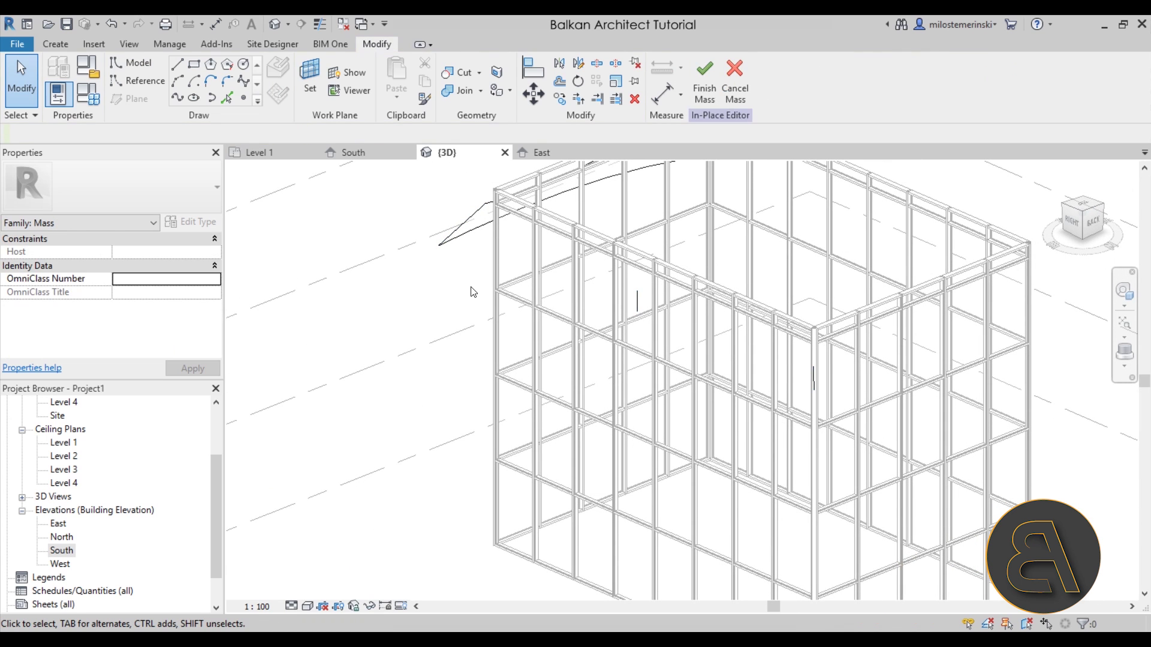
pyautogui.click(469, 217)
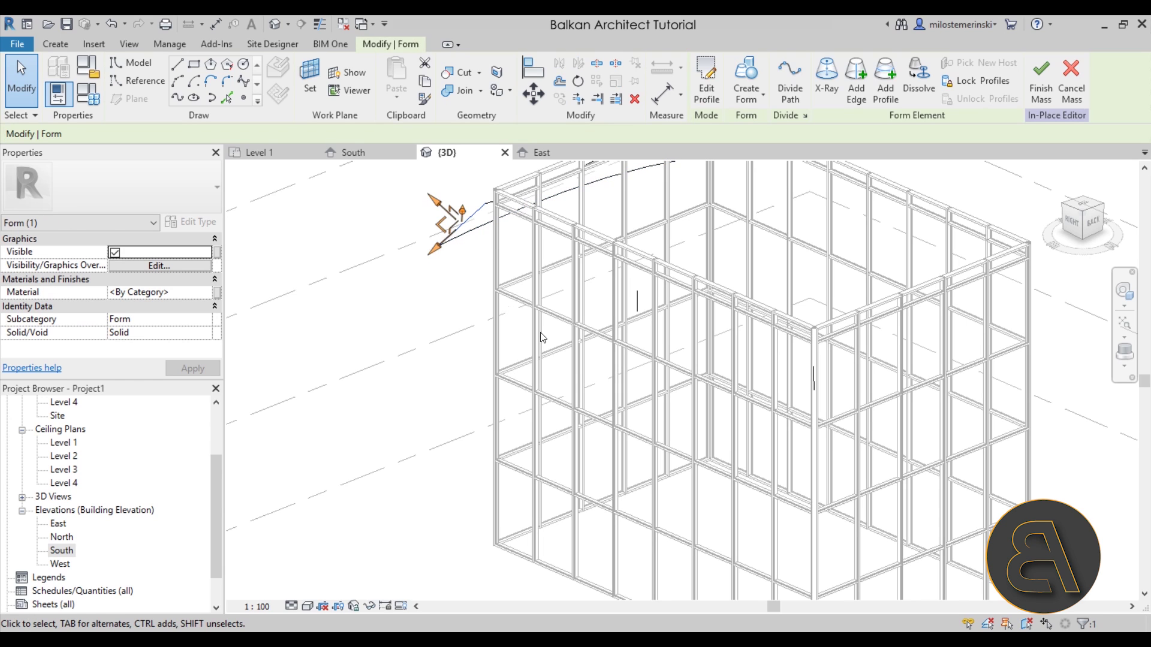
pyautogui.keyDown('ctrl'); pyautogui.click(638, 301); pyautogui.keyUp('ctrl')
pyautogui.keyDown('ctrl'); pyautogui.click(813, 373); pyautogui.keyUp('ctrl')
pyautogui.keyDown('shift'); pyautogui.moveTo(686, 463); pyautogui.dragTo(620, 265, button='middle'); pyautogui.keyUp('shift')
pyautogui.scroll(3, 620, 265)
pyautogui.scroll(-2, 612, 267)
pyautogui.click(707, 87)
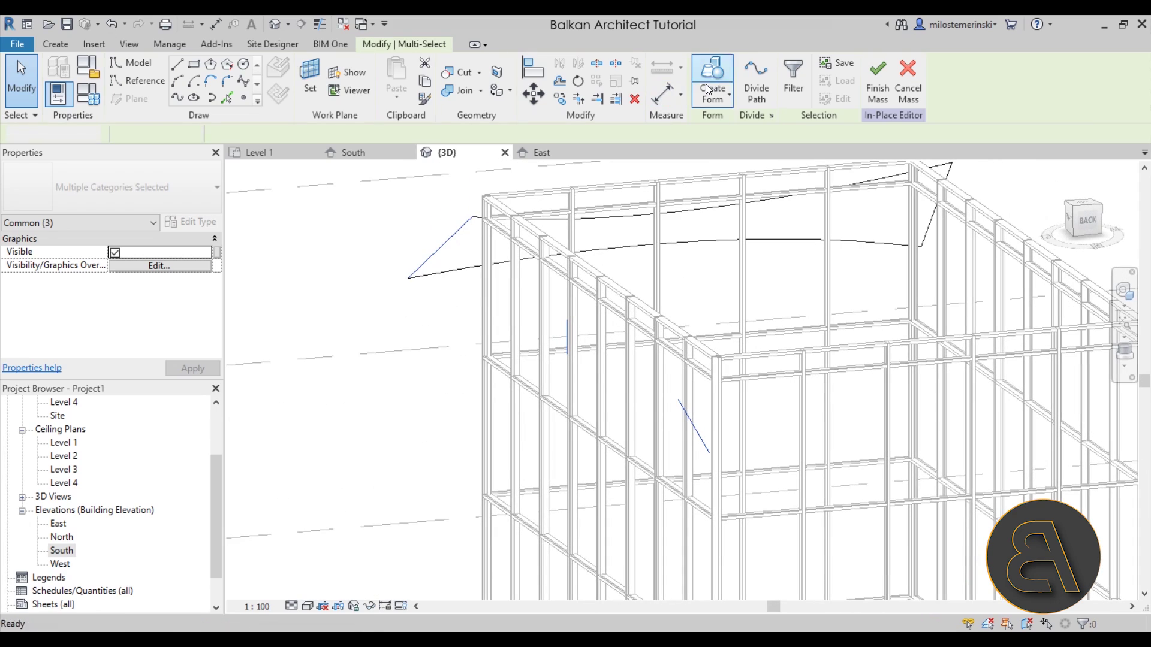
pyautogui.keyDown('shift'); pyautogui.moveTo(404, 391); pyautogui.dragTo(579, 405, button='middle'); pyautogui.keyUp('shift')
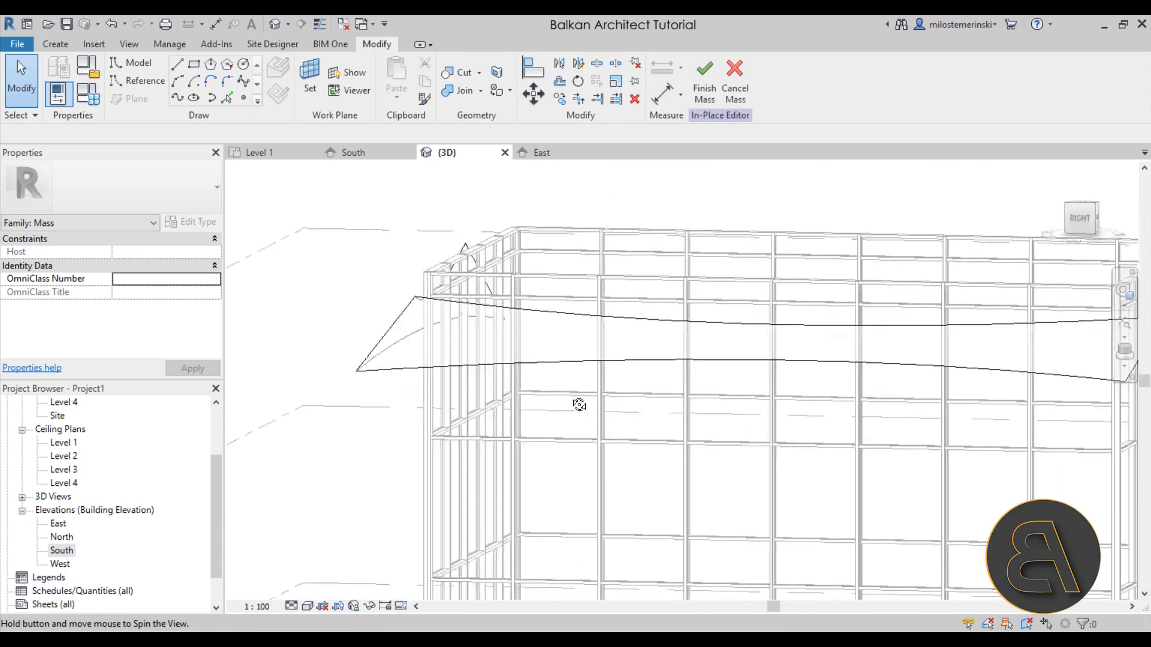
# Step: Open the East elevation at the form's end near Level 4 and set its visual style to Wireframe
pyautogui.doubleClick(63, 550)
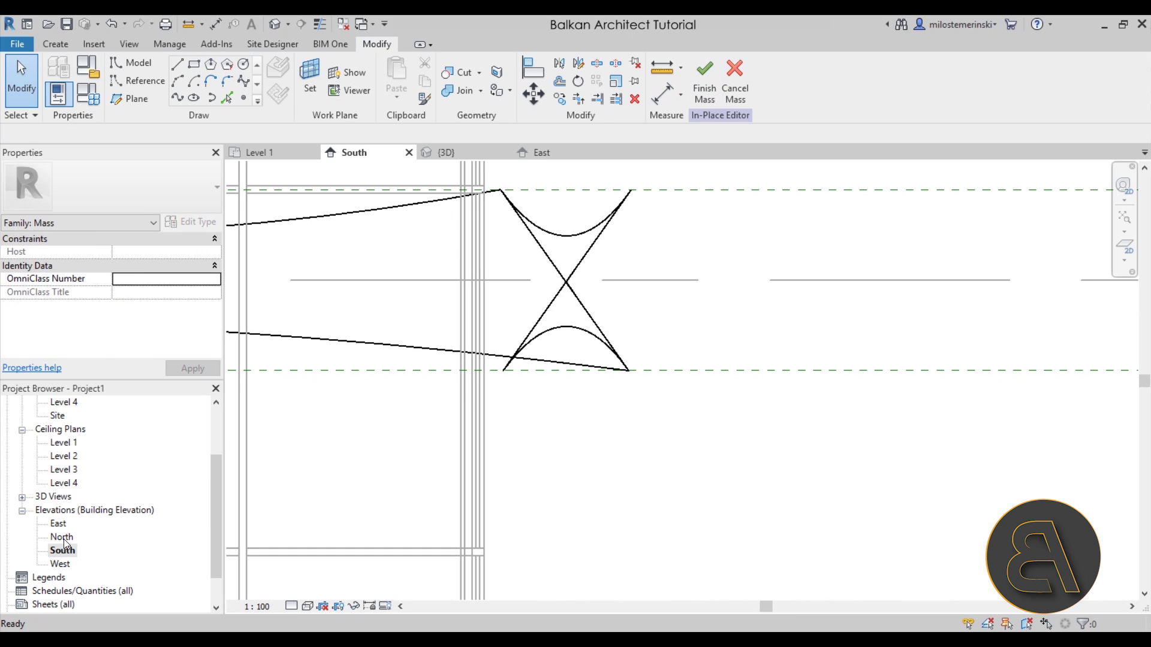
pyautogui.doubleClick(58, 524)
pyautogui.scroll(-3, 539, 447)
pyautogui.scroll(2, 705, 407)
pyautogui.scroll(1, 706, 407)
pyautogui.click(309, 607)
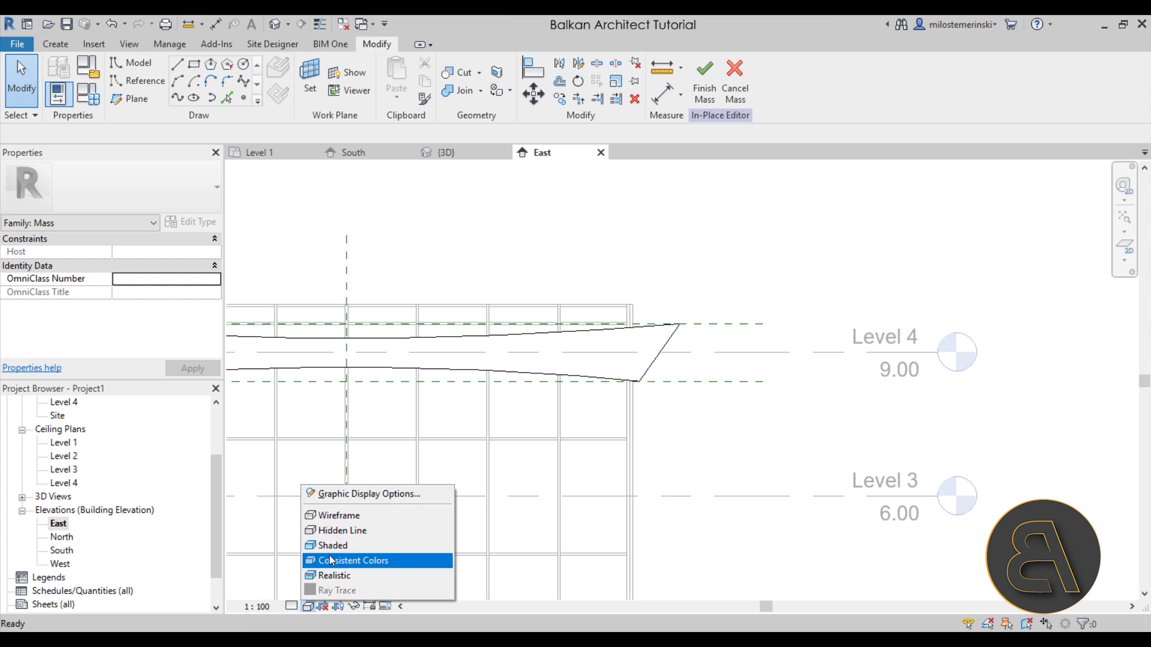
pyautogui.click(334, 516)
pyautogui.moveTo(685, 412); pyautogui.dragTo(656, 414, button='middle')
pyautogui.scroll(3, 665, 398)
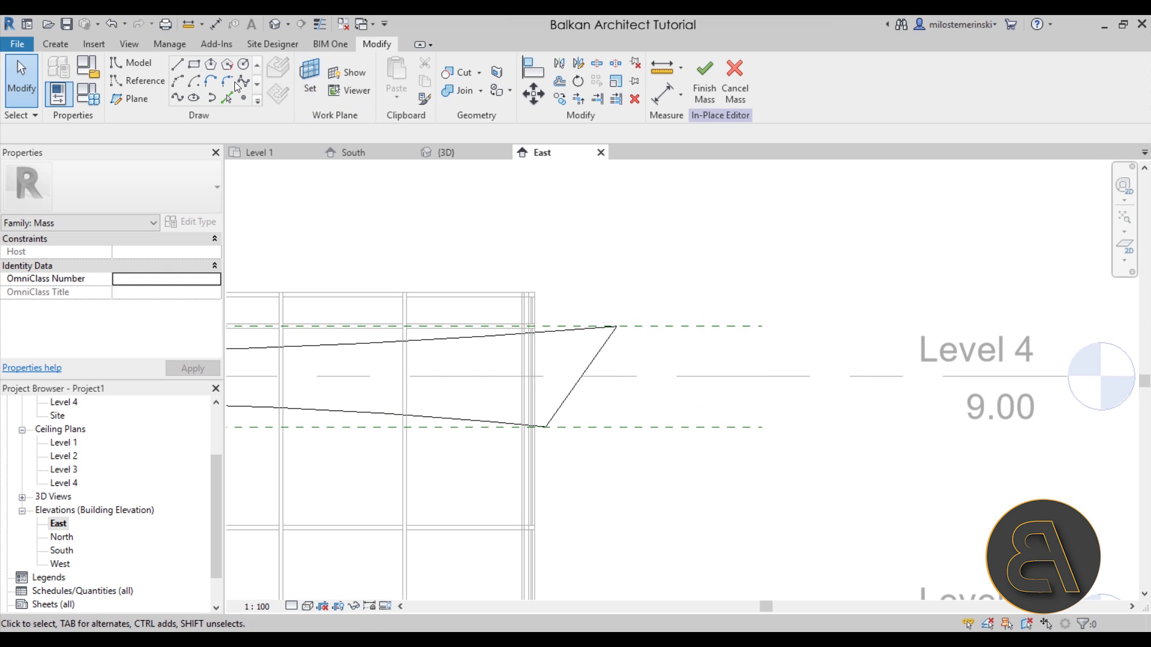
# Step: Draw a vertical model line about 0.6 m long on Reference Plane : 1-2, centred on the form's slanted end edge
pyautogui.click(178, 64)
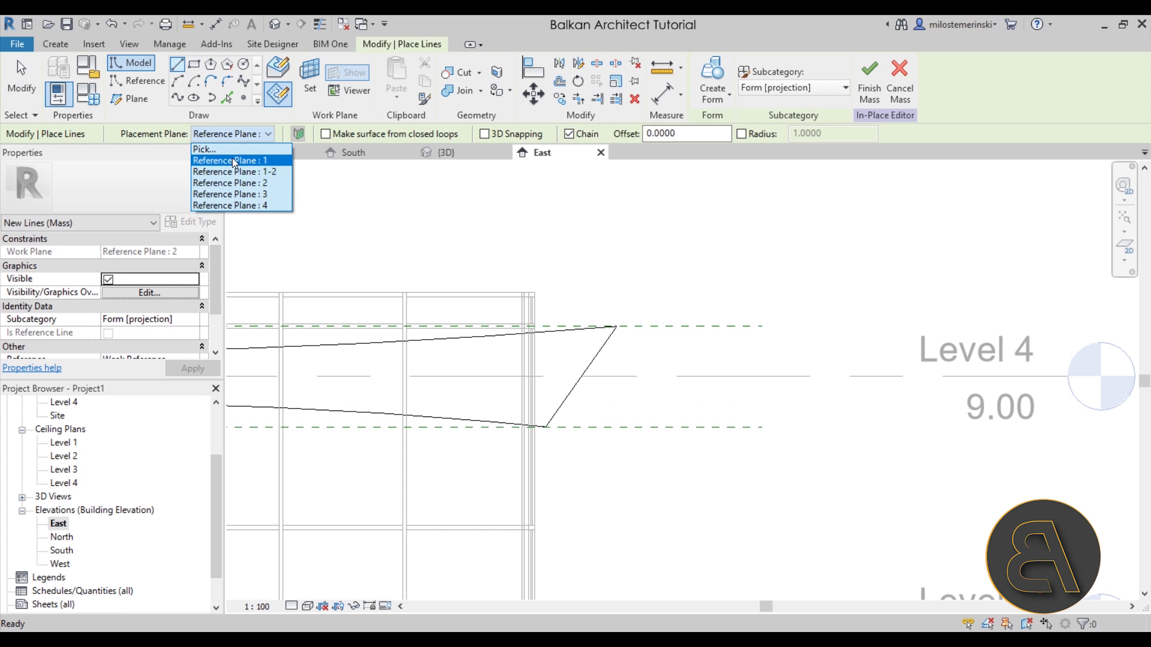
pyautogui.click(241, 172)
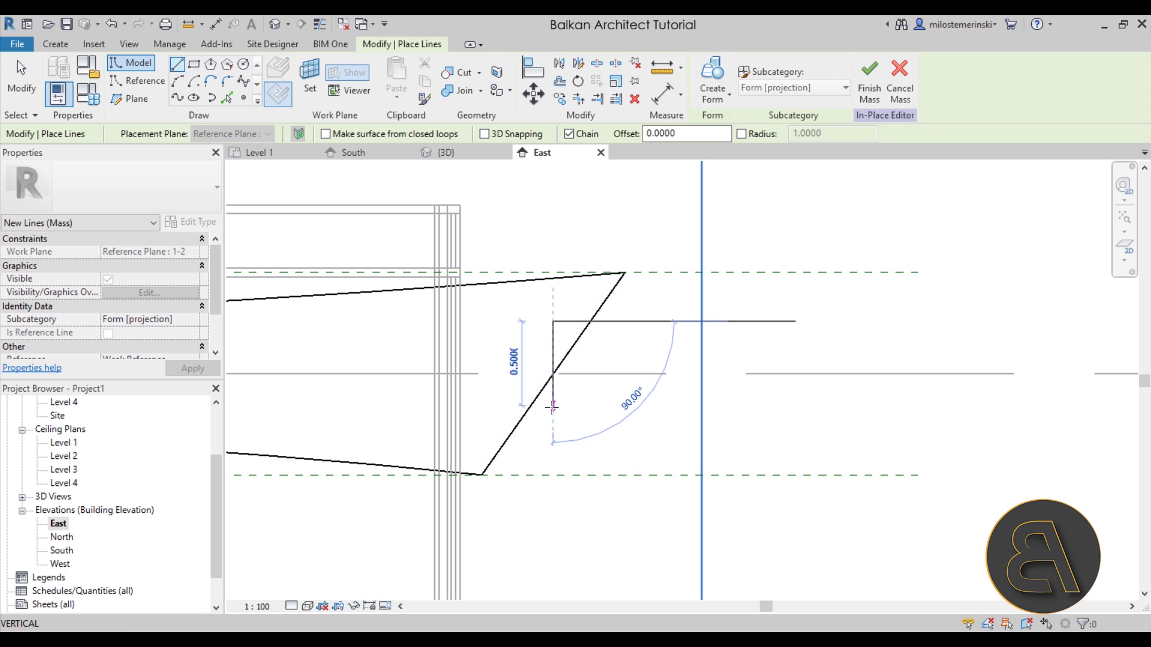
pyautogui.click(552, 423)
pyautogui.press('Escape')
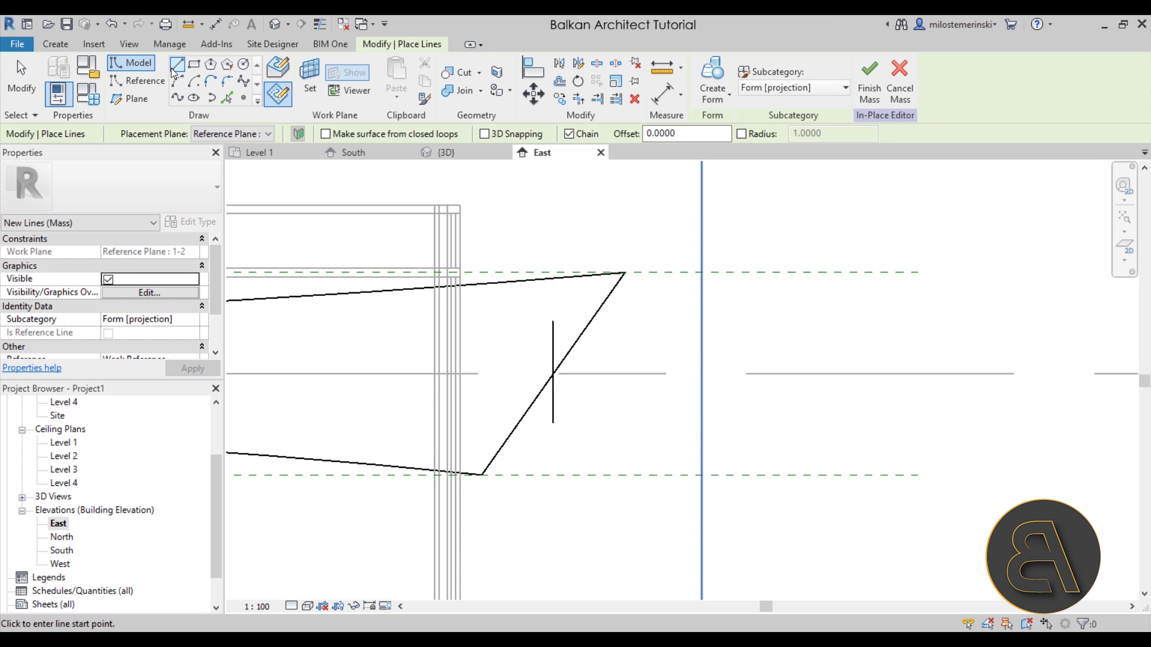
# Step: Draw a diagonal model line on Reference Plane : 4 from the upper to the lower horizontal reference plane, crossing the form's end edge
pyautogui.click(219, 134)
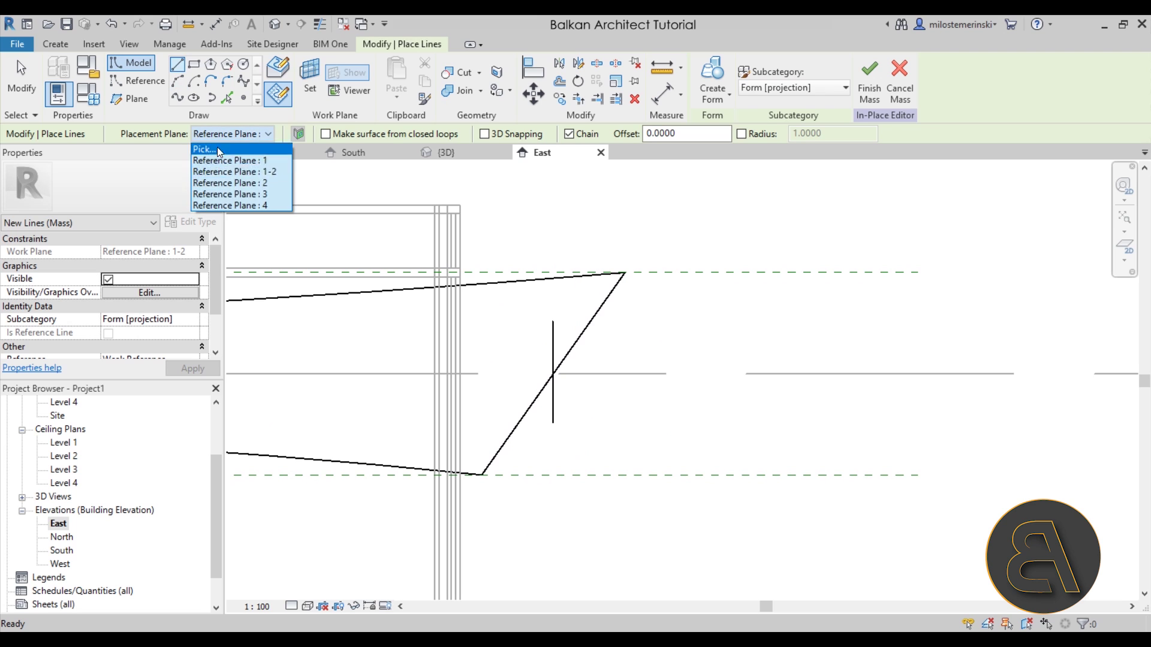
pyautogui.click(210, 206)
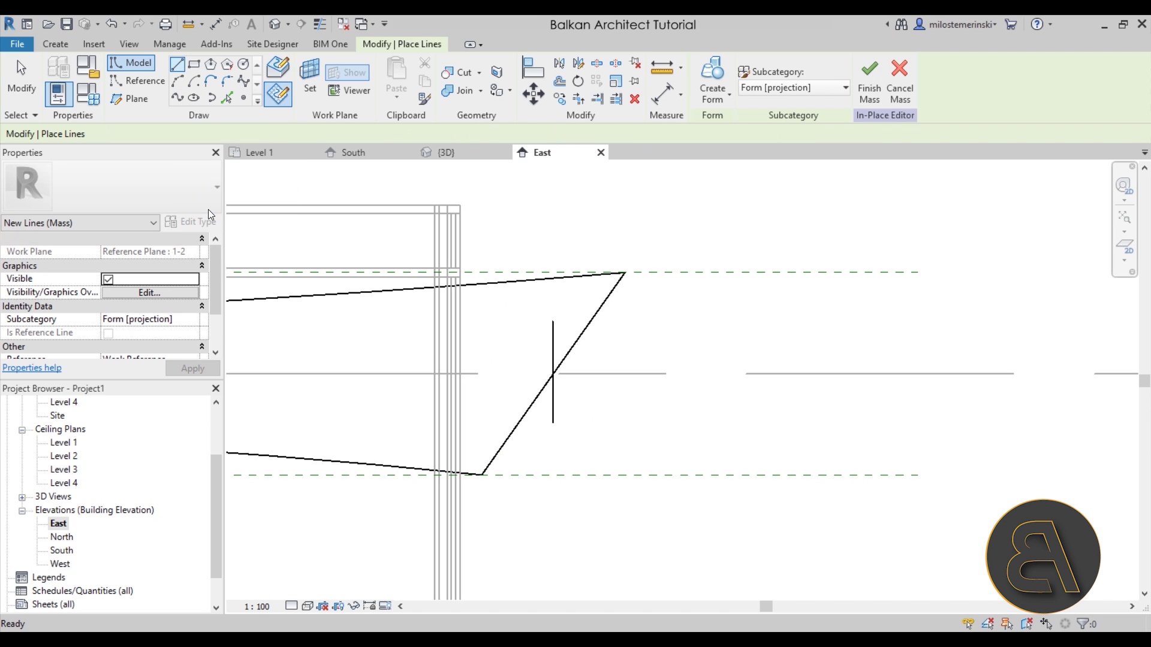
pyautogui.click(480, 272)
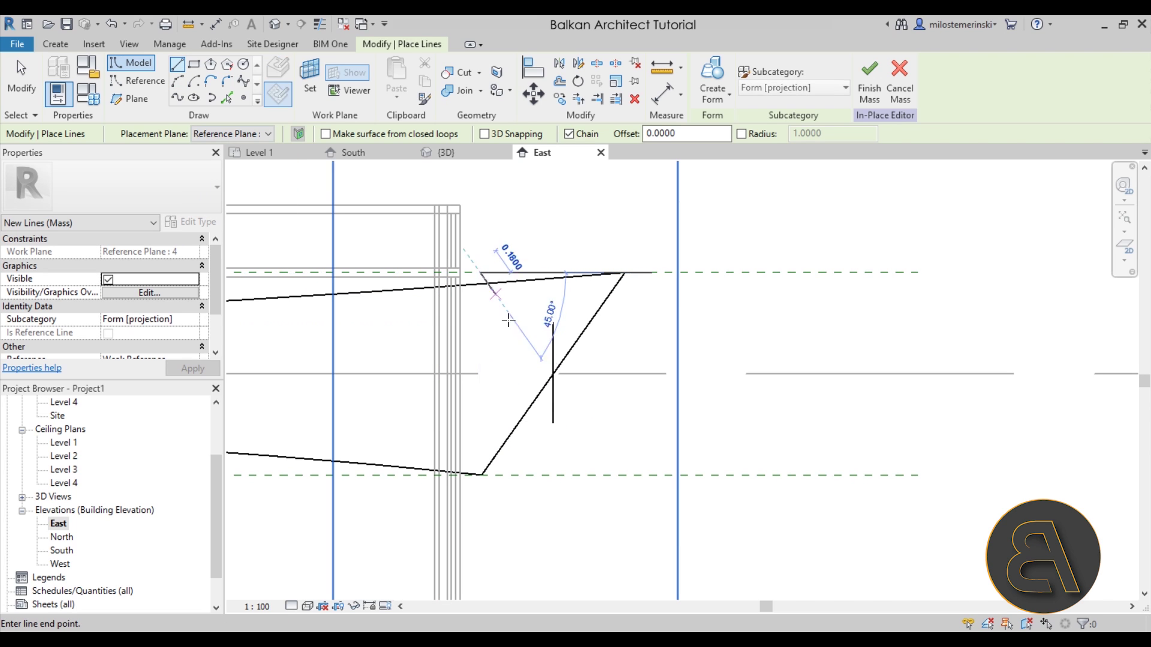
pyautogui.click(630, 475)
pyautogui.press('Escape')
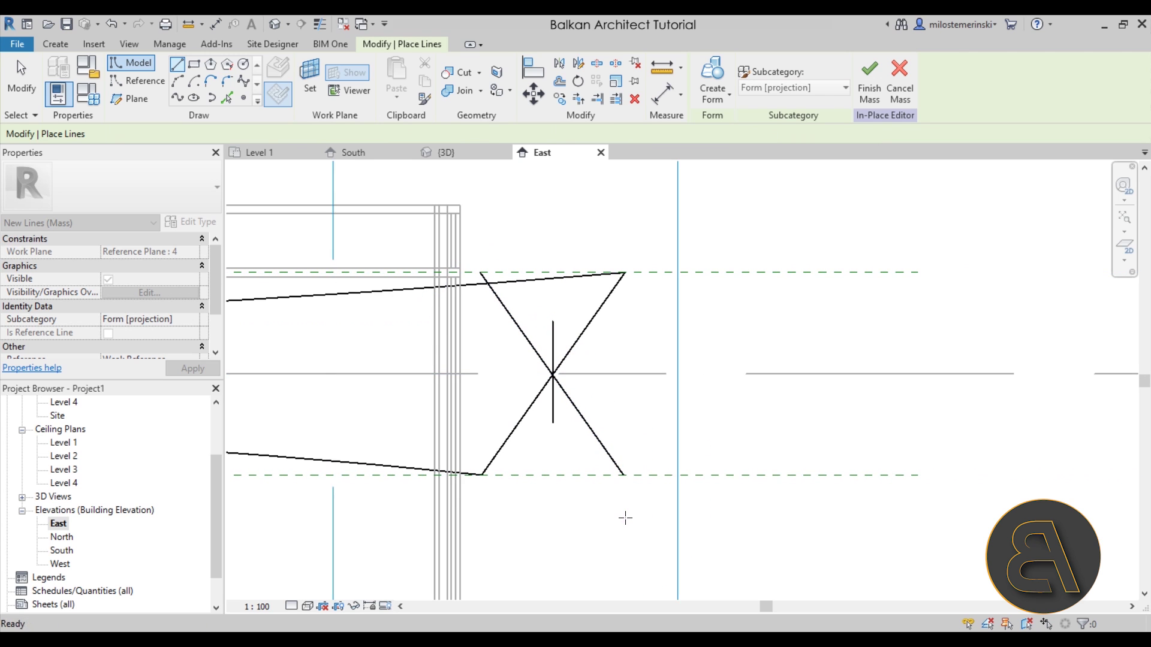
pyautogui.press('Escape')
# Step: Create a mass form in the 3D view from the form's end edge and the lines on Reference Plane : 1-2 and 4
pyautogui.click(446, 152)
pyautogui.keyDown('shift'); pyautogui.moveTo(674, 362); pyautogui.dragTo(426, 360, button='middle'); pyautogui.keyUp('shift')
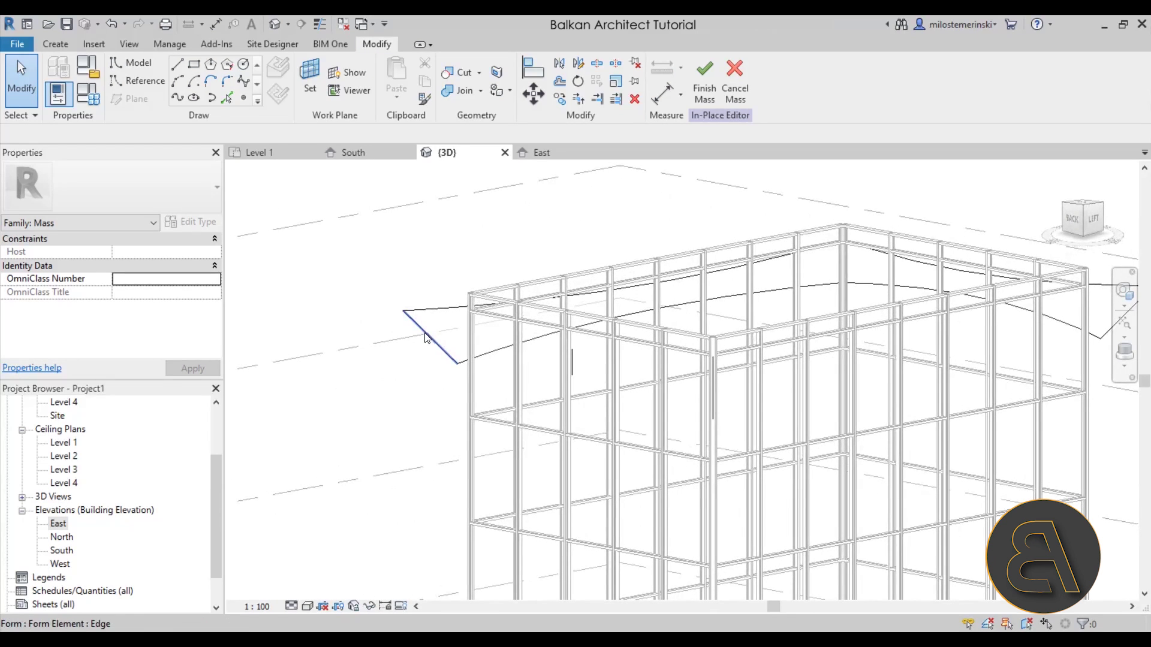
pyautogui.click(441, 352)
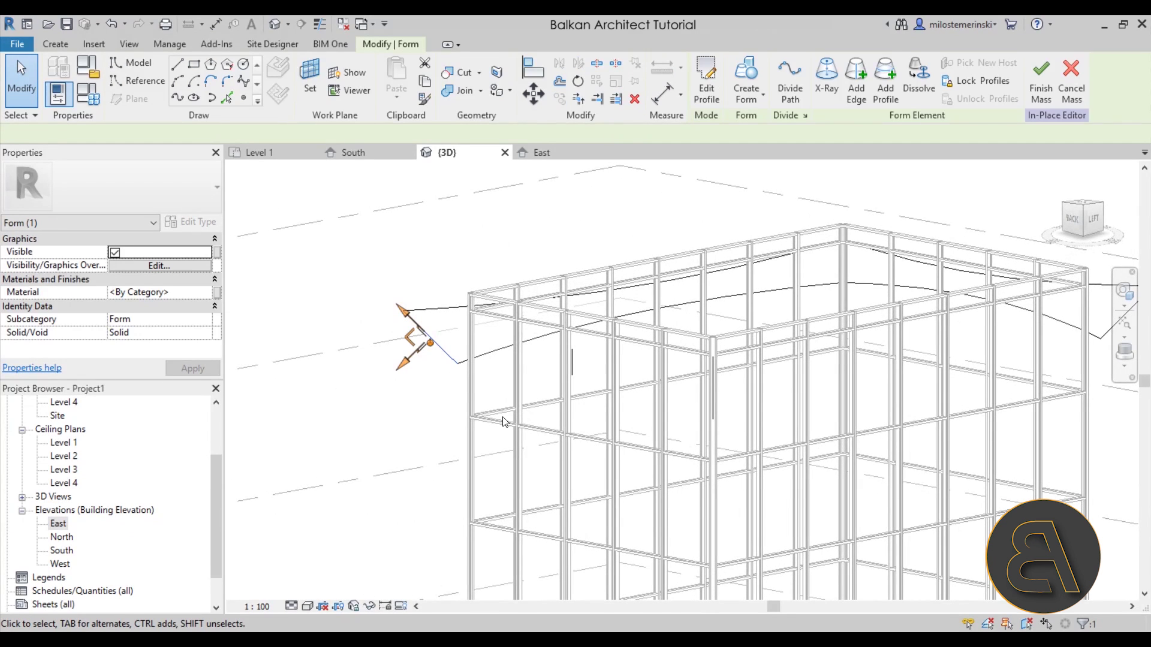
pyautogui.keyDown('ctrl'); pyautogui.click(572, 362); pyautogui.keyUp('ctrl')
pyautogui.keyDown('ctrl'); pyautogui.click(712, 408); pyautogui.keyUp('ctrl')
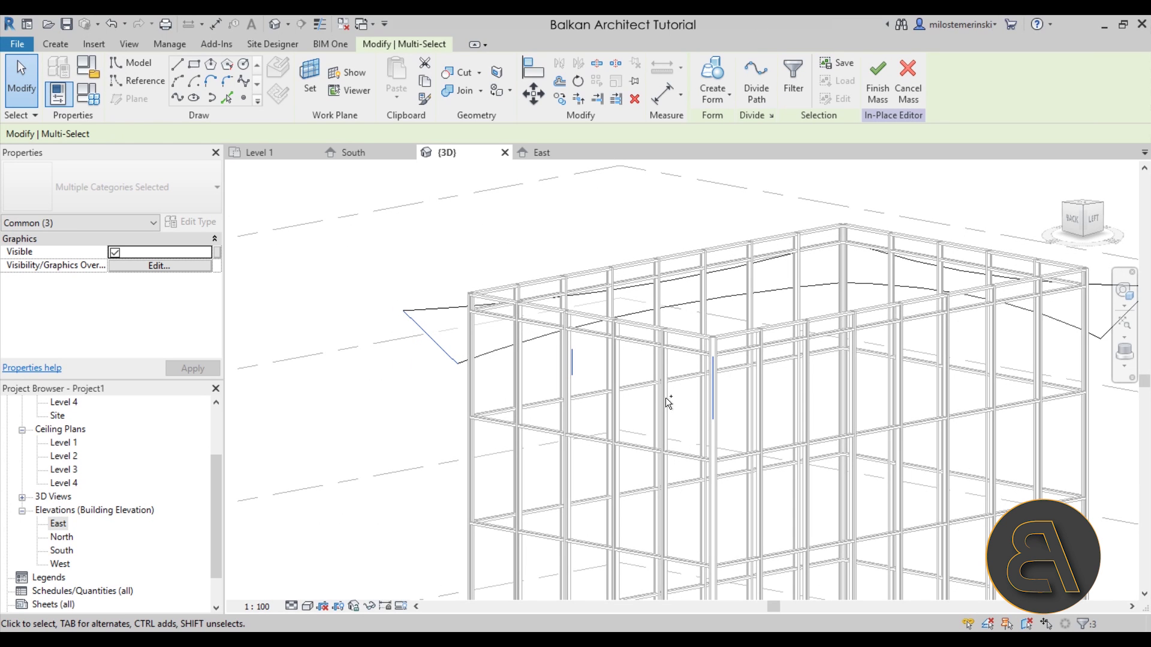
pyautogui.press('Escape')
pyautogui.keyDown('shift'); pyautogui.moveTo(636, 312); pyautogui.dragTo(521, 457, button='middle'); pyautogui.keyUp('shift')
# Step: In the South elevation, draw a short vertical model line on Reference Plane : 2-3 through the crossing of the two forms' end edges
pyautogui.doubleClick(62, 550)
pyautogui.moveTo(624, 393); pyautogui.dragTo(882, 403, button='middle')
pyautogui.moveTo(240, 417); pyautogui.dragTo(712, 398, button='middle')
pyautogui.scroll(2, 589, 334)
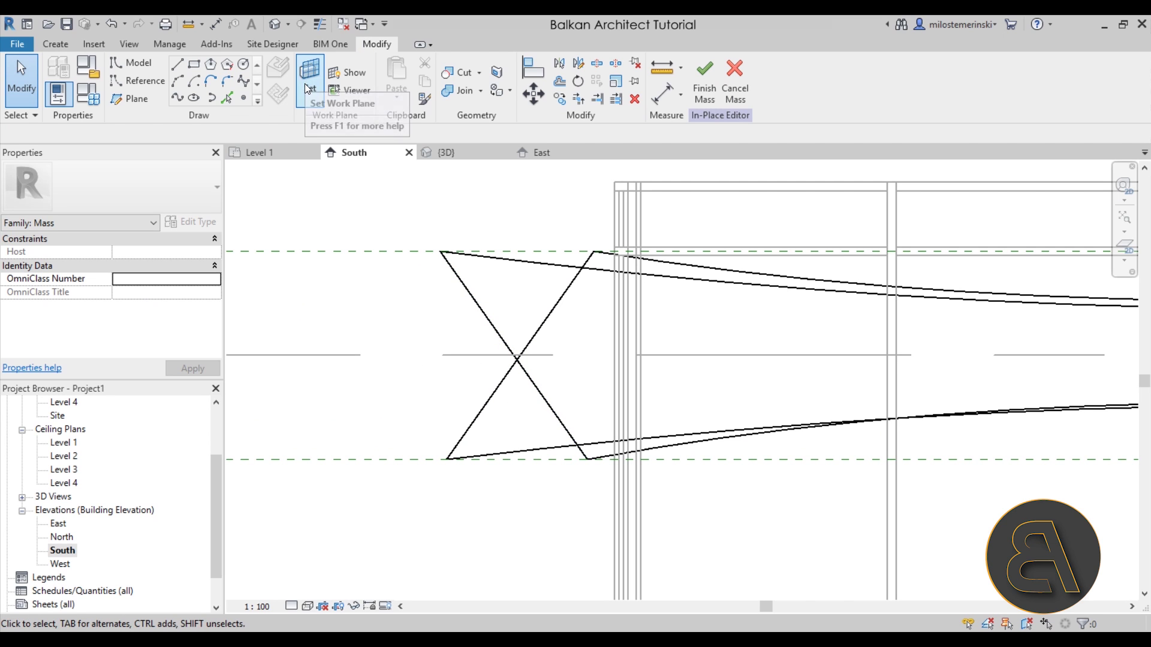
pyautogui.click(177, 64)
pyautogui.click(221, 135)
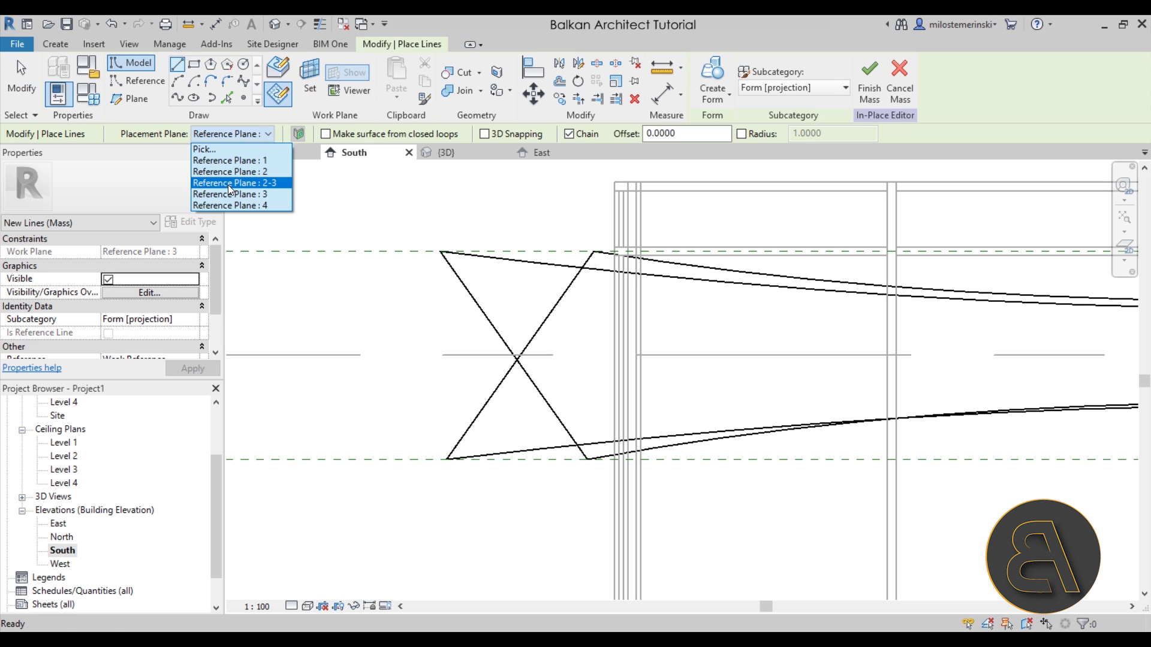
pyautogui.click(229, 183)
pyautogui.click(516, 316)
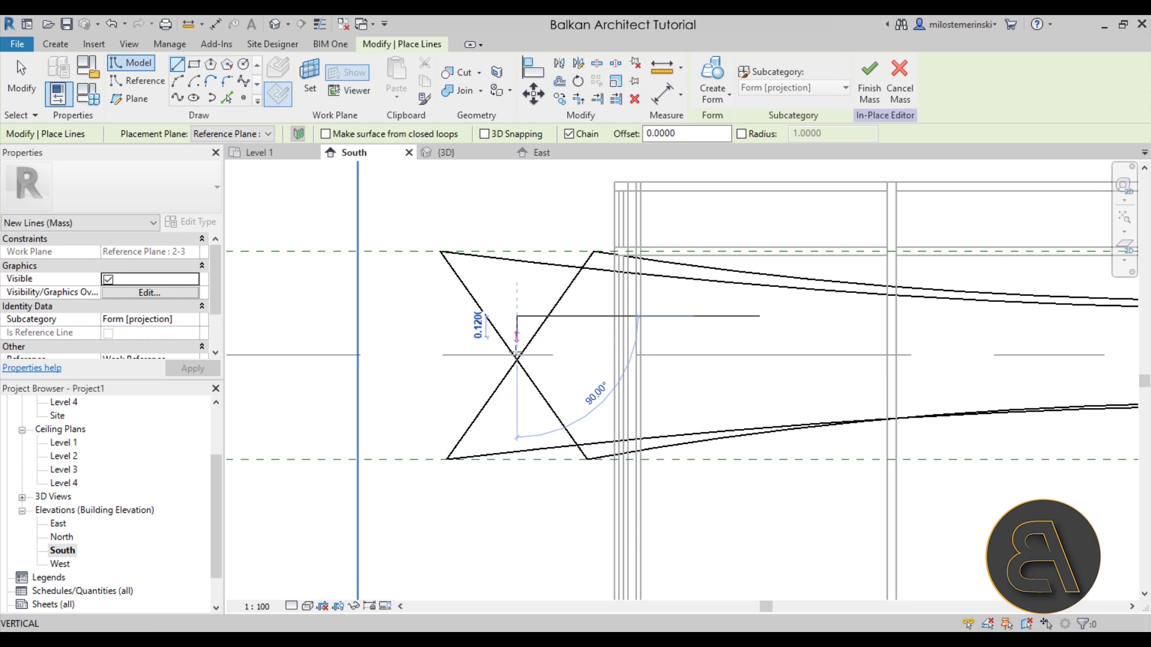
pyautogui.click(517, 407)
pyautogui.press('Escape')
pyautogui.press('Escape')
pyautogui.press('Escape')
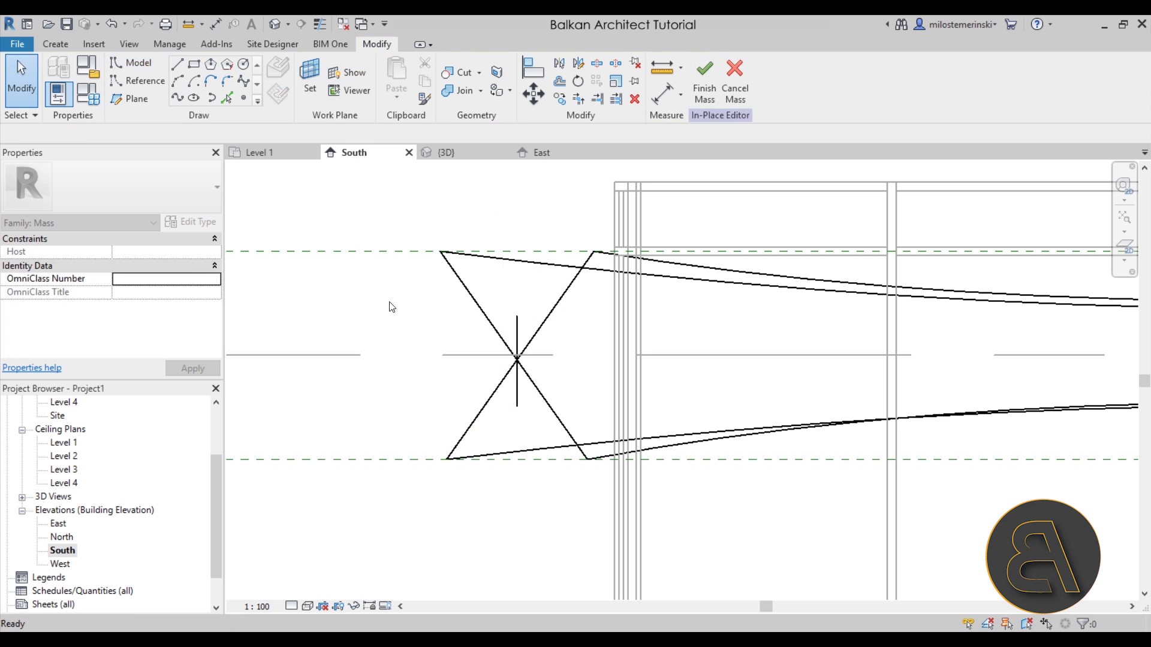
# Step: Create the closing mass form in the 3D view from the two neighbouring forms' end edges and the vertical line between them
pyautogui.click(274, 24)
pyautogui.keyDown('shift'); pyautogui.moveTo(492, 312); pyautogui.dragTo(459, 317, button='middle'); pyautogui.keyUp('shift')
pyautogui.click(487, 297)
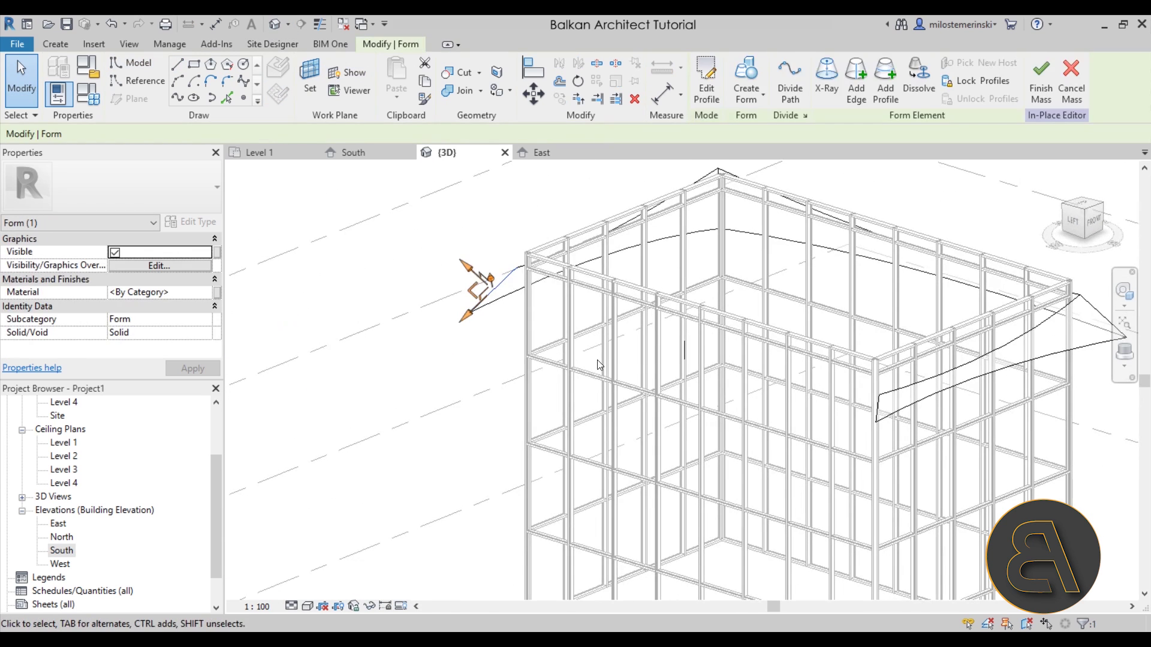
pyautogui.keyDown('ctrl'); pyautogui.click(685, 347); pyautogui.keyUp('ctrl')
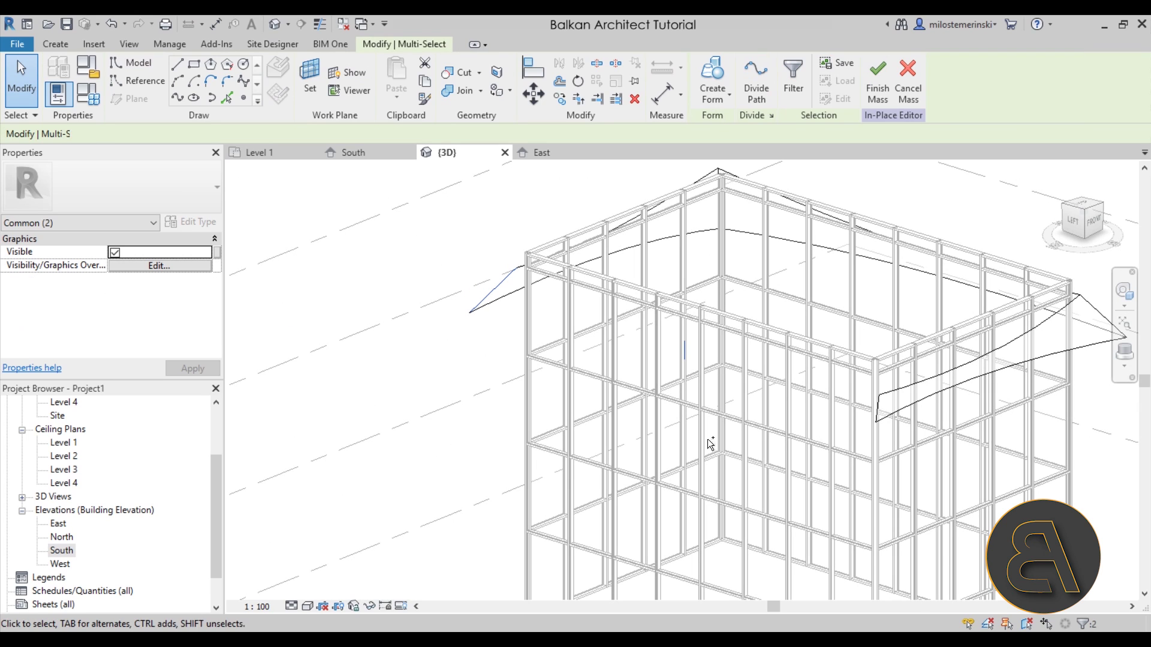
pyautogui.keyDown('ctrl'); pyautogui.click(880, 408); pyautogui.keyUp('ctrl')
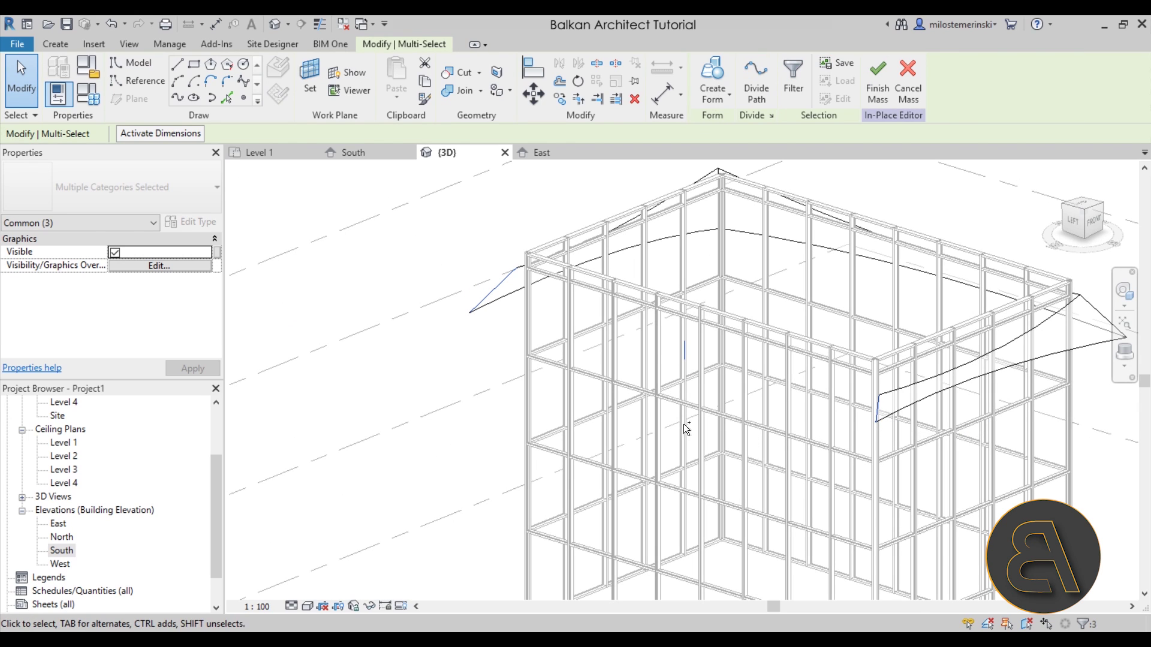
pyautogui.click(714, 81)
pyautogui.keyDown('shift'); pyautogui.moveTo(520, 374); pyautogui.dragTo(442, 333, button='middle'); pyautogui.keyUp('shift')
# Step: Open the material selection for all four mass forms and consult the perforated facade reference picture in Photos
pyautogui.moveTo(425, 231); pyautogui.dragTo(947, 495)
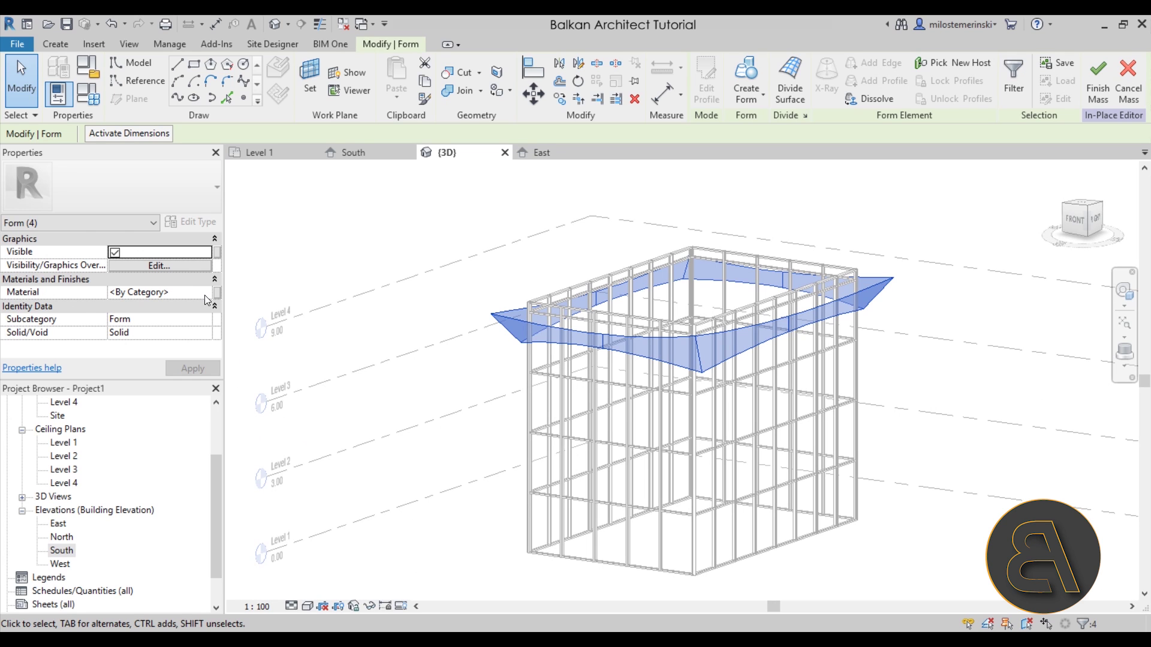
pyautogui.click(205, 294)
pyautogui.click(204, 294)
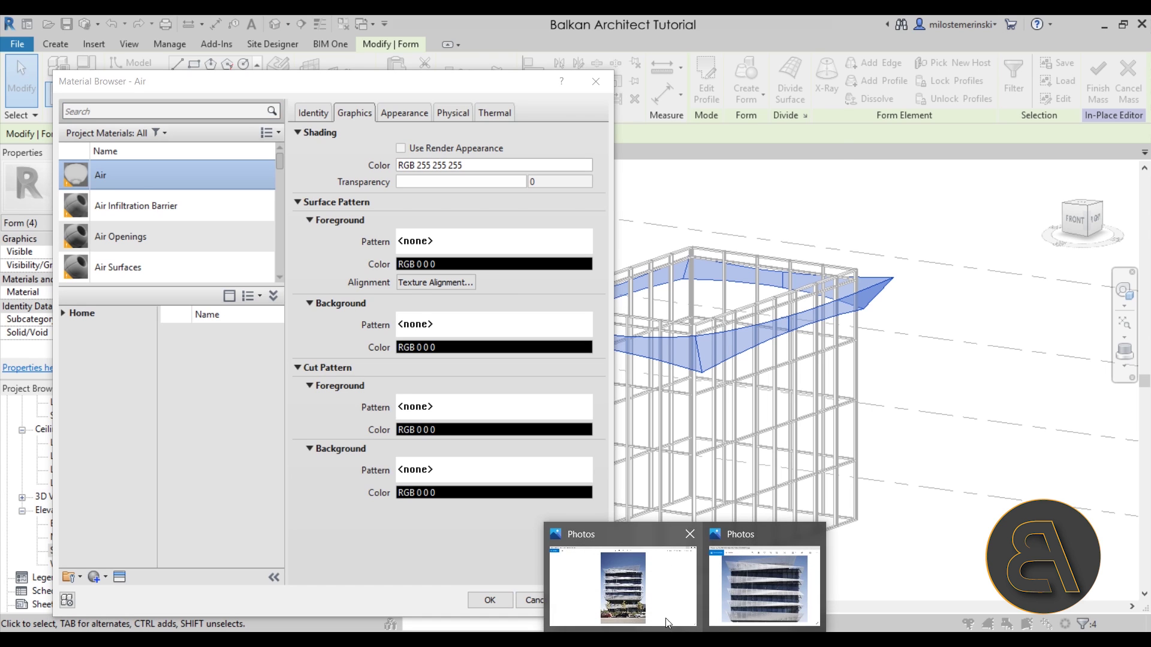
pyautogui.click(769, 611)
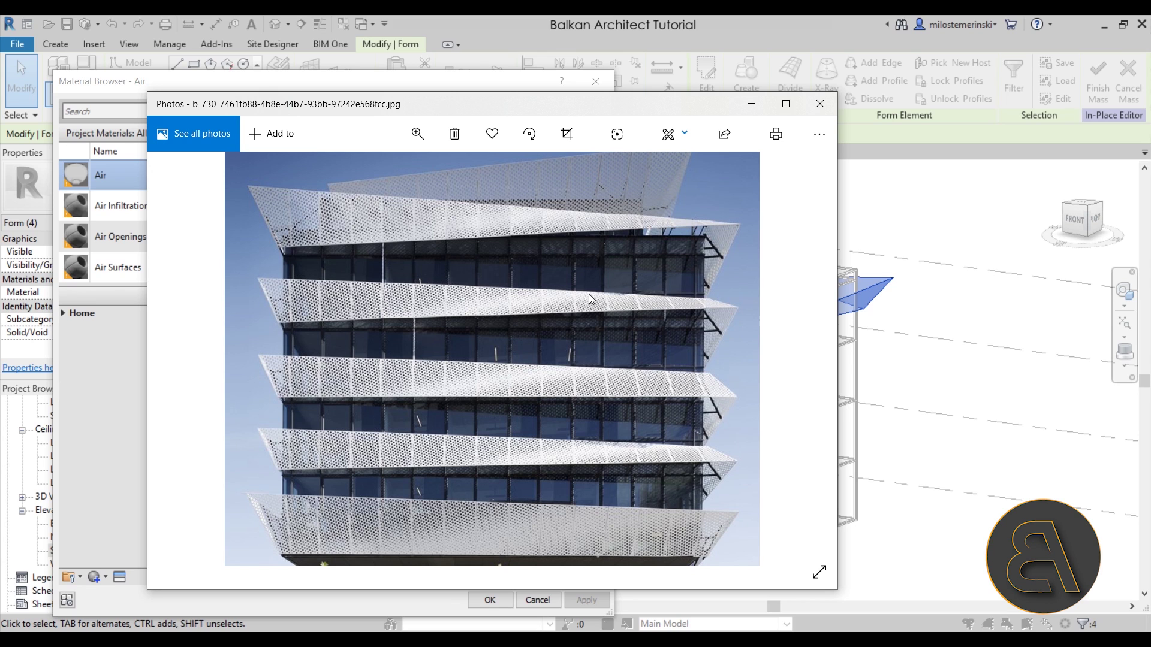
pyautogui.click(820, 104)
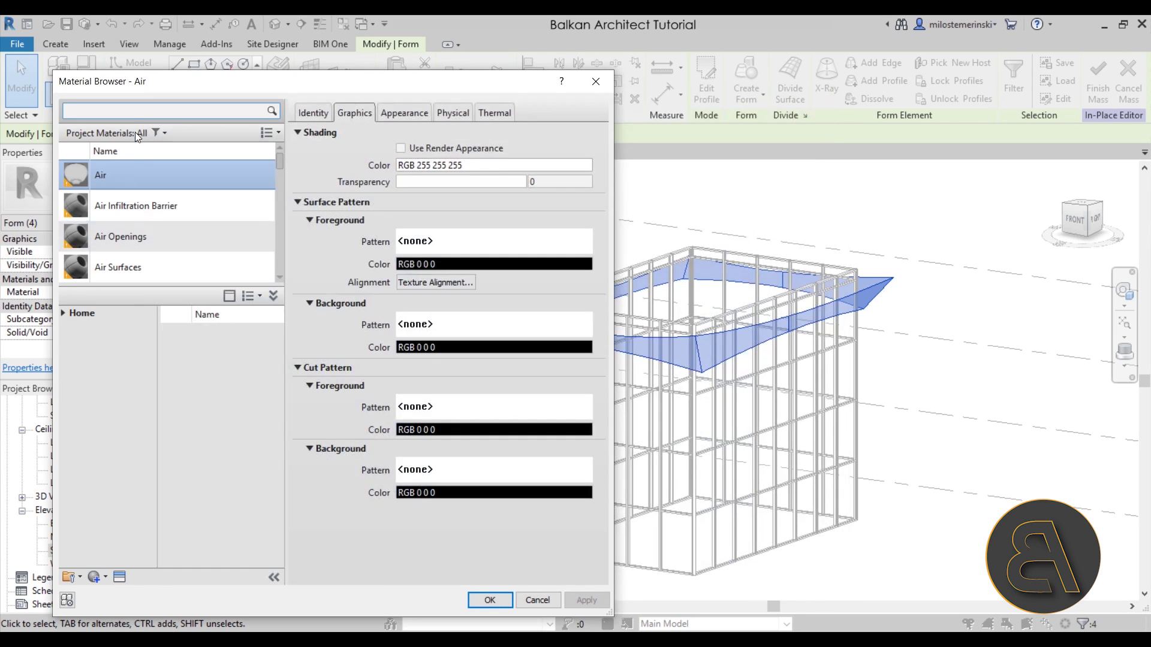
# Step: Search the materials for "alu", assign the matching aluminium material to the four mass forms, and finish the in-place mass
pyautogui.write('alu')
pyautogui.click(121, 197)
pyautogui.doubleClick(120, 196)
pyautogui.click(678, 220)
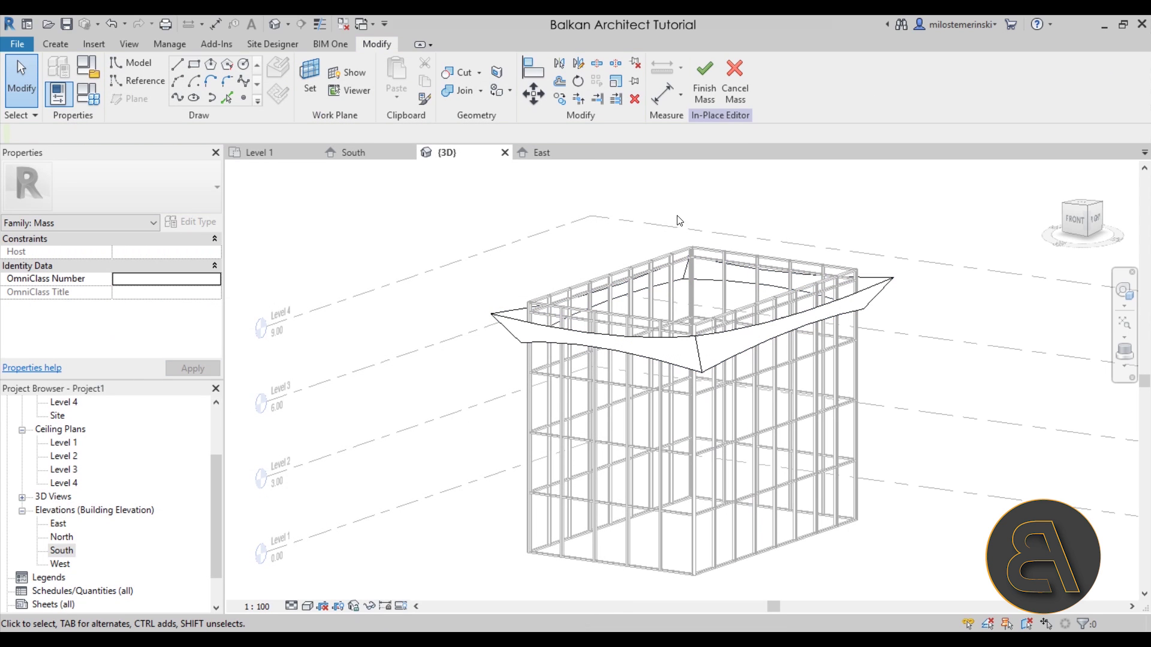
pyautogui.click(703, 96)
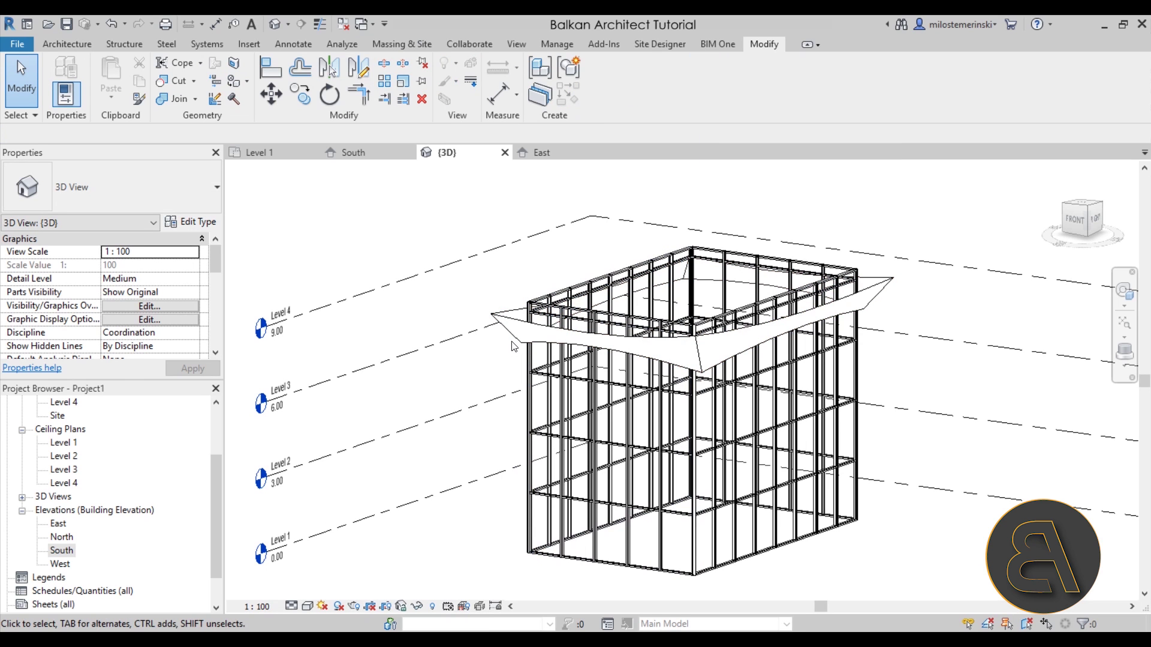
pyautogui.click(513, 346)
pyautogui.keyDown('shift'); pyautogui.moveTo(513, 346); pyautogui.dragTo(537, 401, button='middle'); pyautogui.keyUp('shift')
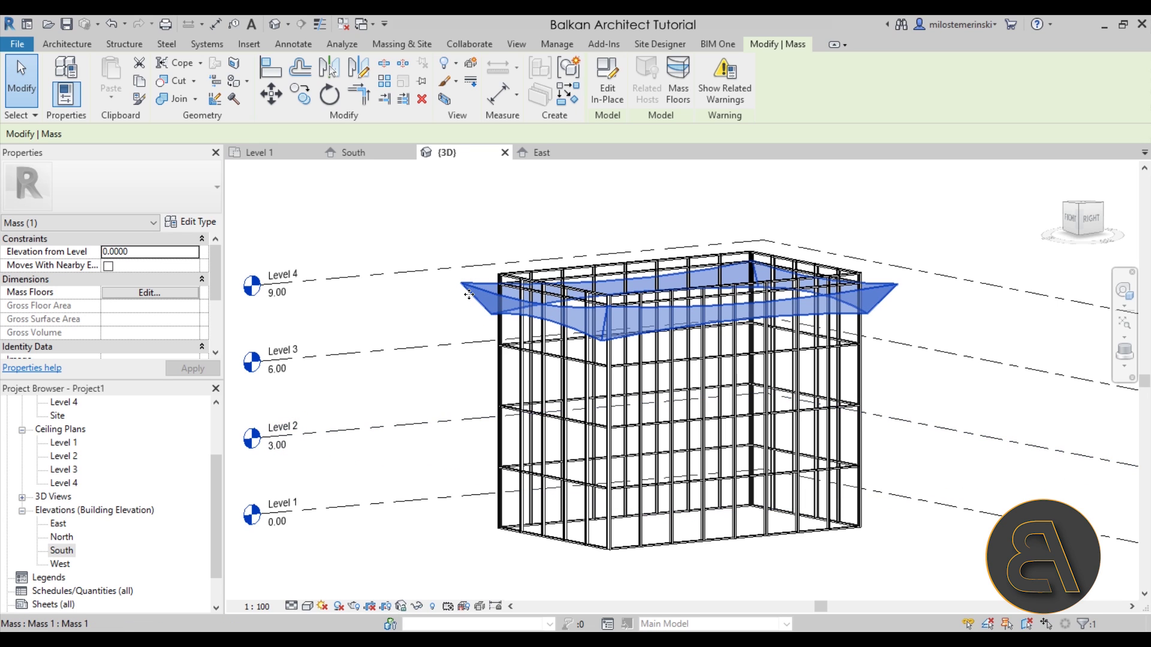
pyautogui.doubleClick(474, 300)
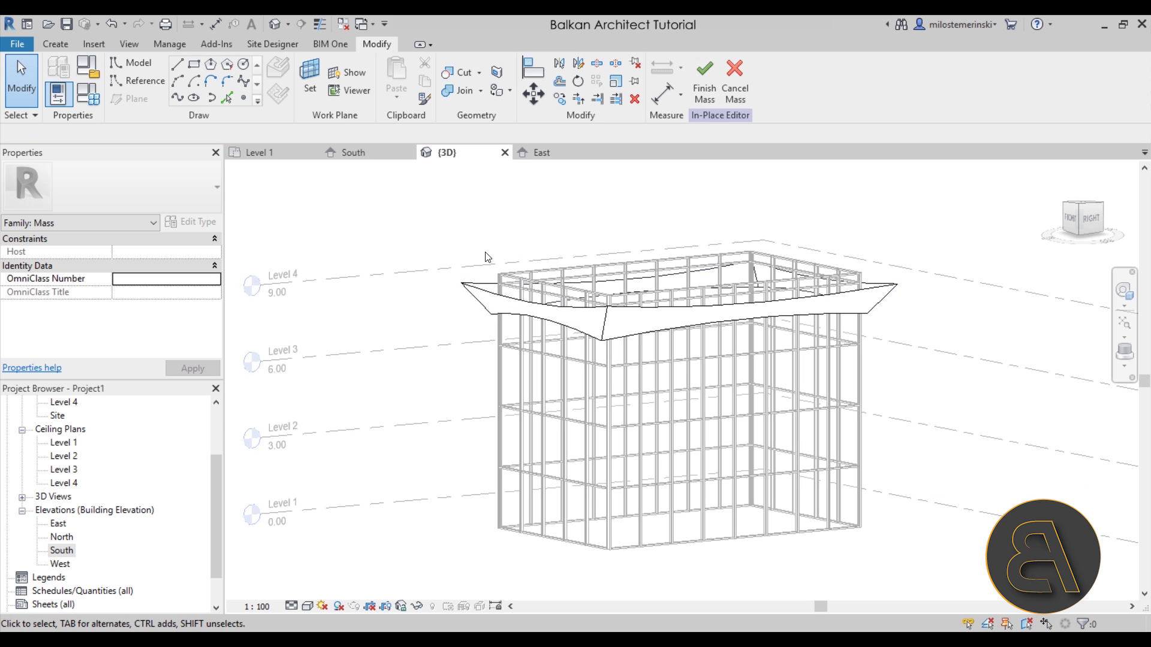
pyautogui.keyDown('shift'); pyautogui.moveTo(485, 277); pyautogui.dragTo(538, 262, button='middle'); pyautogui.keyUp('shift')
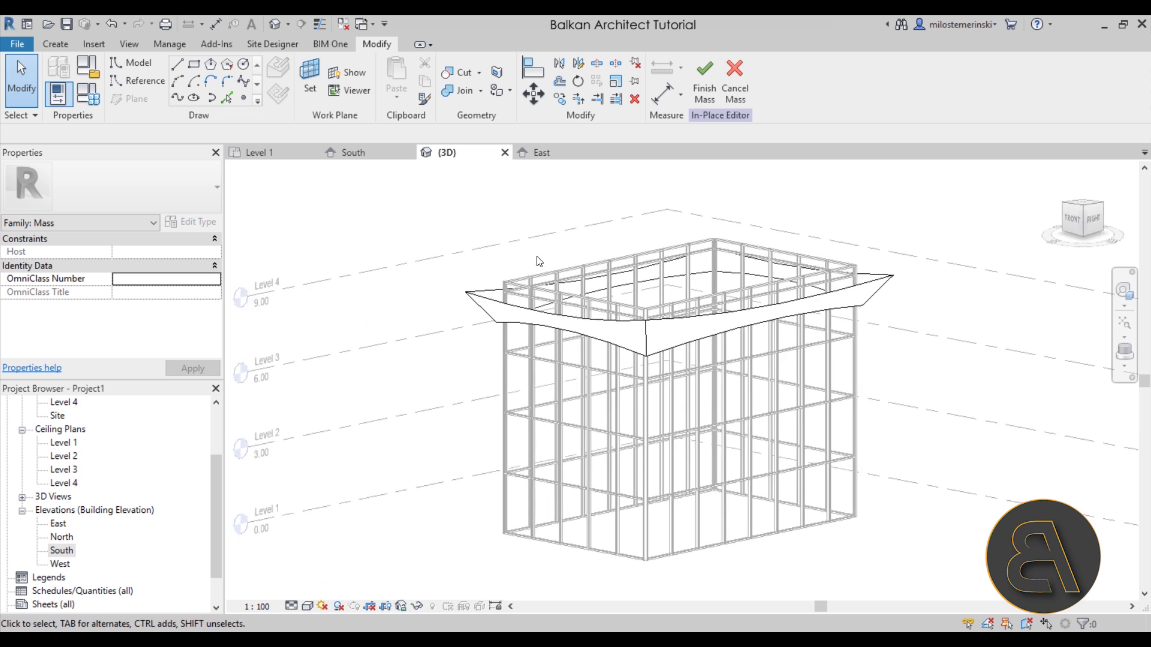
pyautogui.click(734, 99)
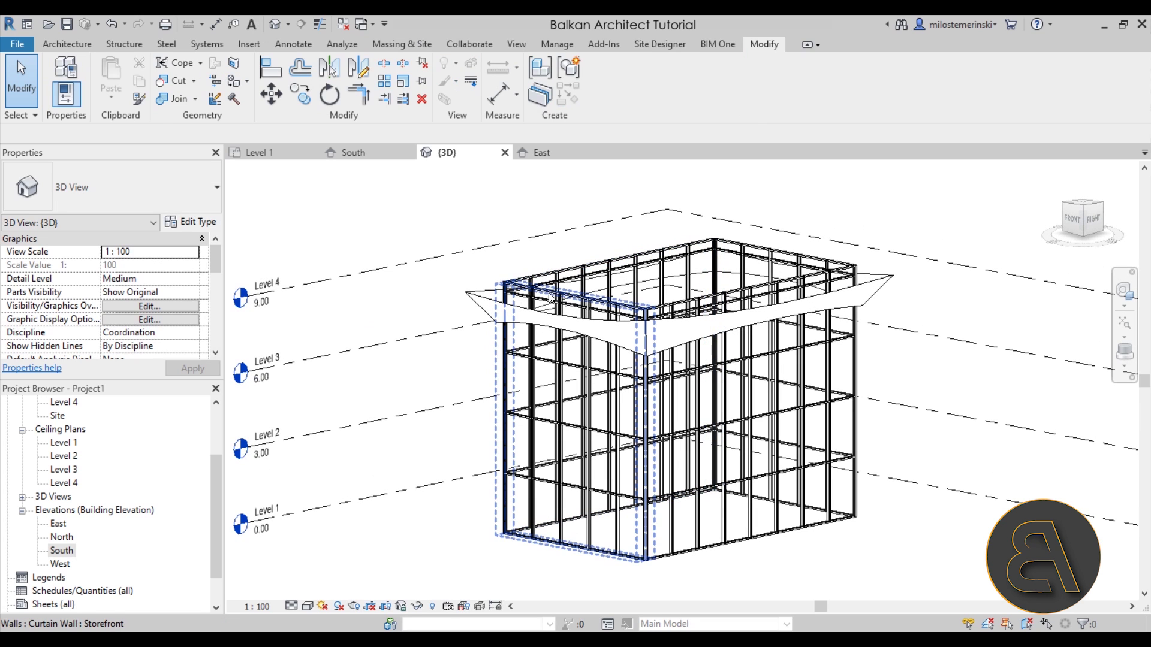
# Step: In the South elevation, copy the finished mass from Level 4 down to Level 3 and Level 2 with the Multiple option
pyautogui.click(480, 301)
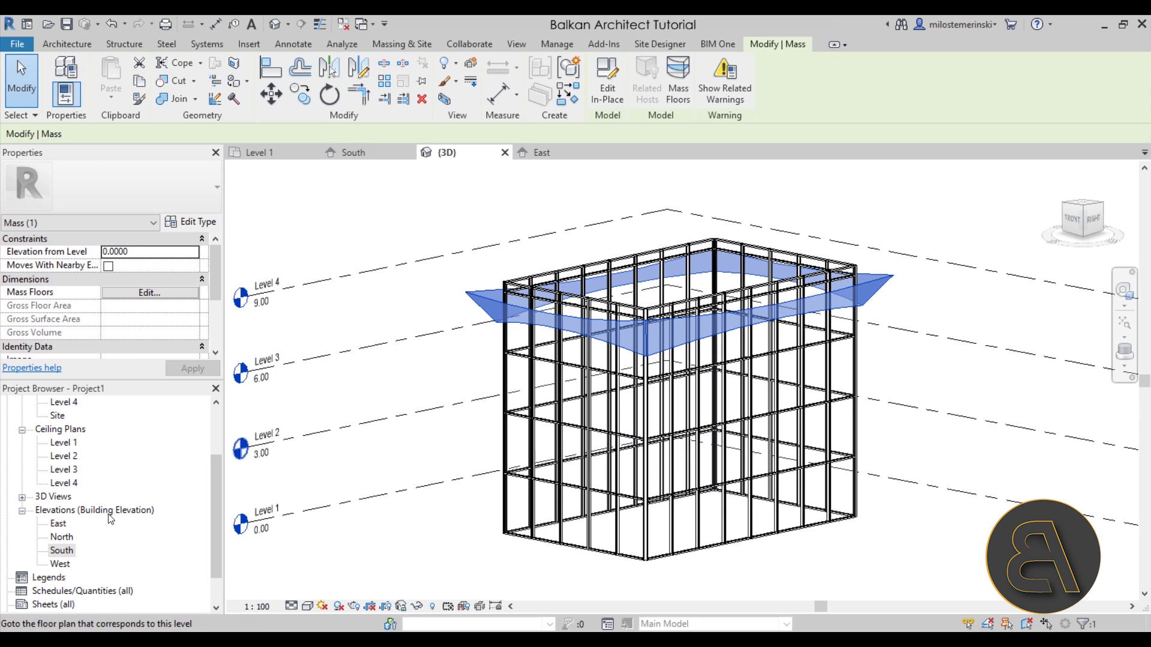
pyautogui.doubleClick(62, 550)
pyautogui.scroll(-8, 534, 336)
pyautogui.scroll(3, 533, 360)
pyautogui.moveTo(534, 362); pyautogui.dragTo(531, 359, button='middle')
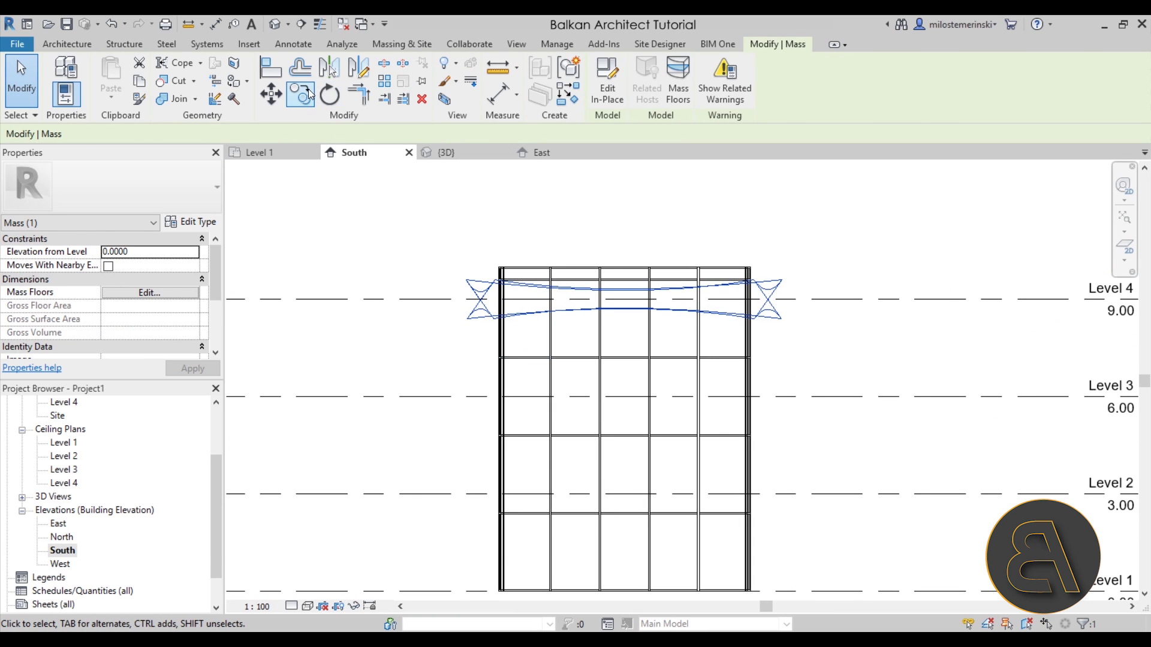
pyautogui.press('c')
pyautogui.press('c')
pyautogui.click(378, 299)
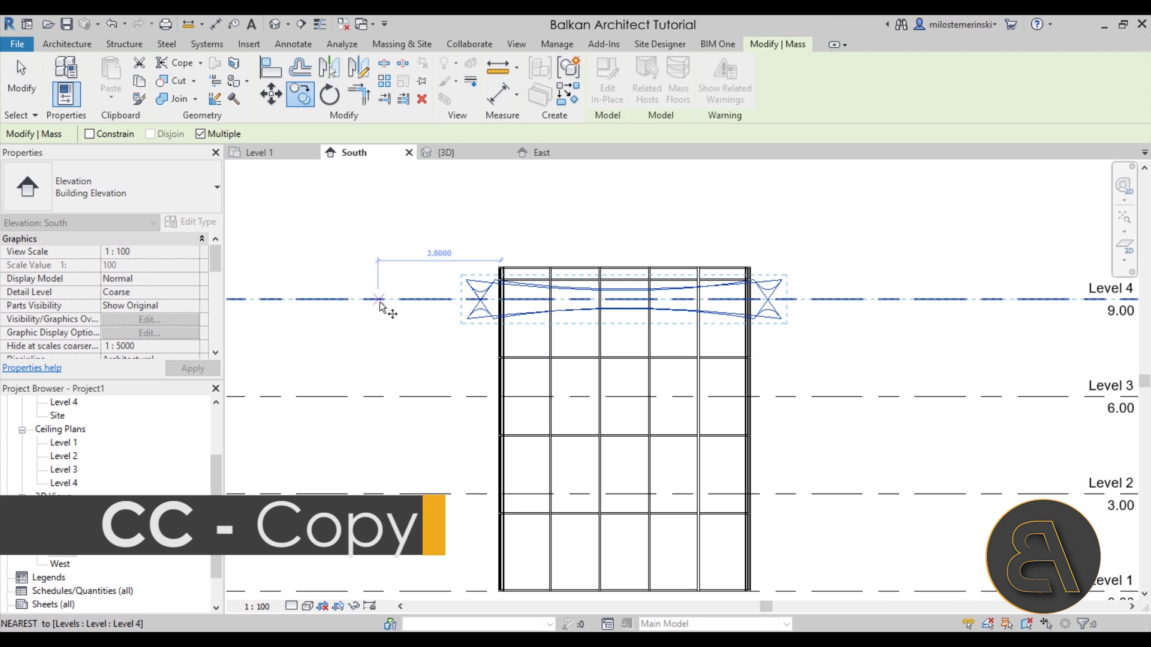
pyautogui.click(378, 397)
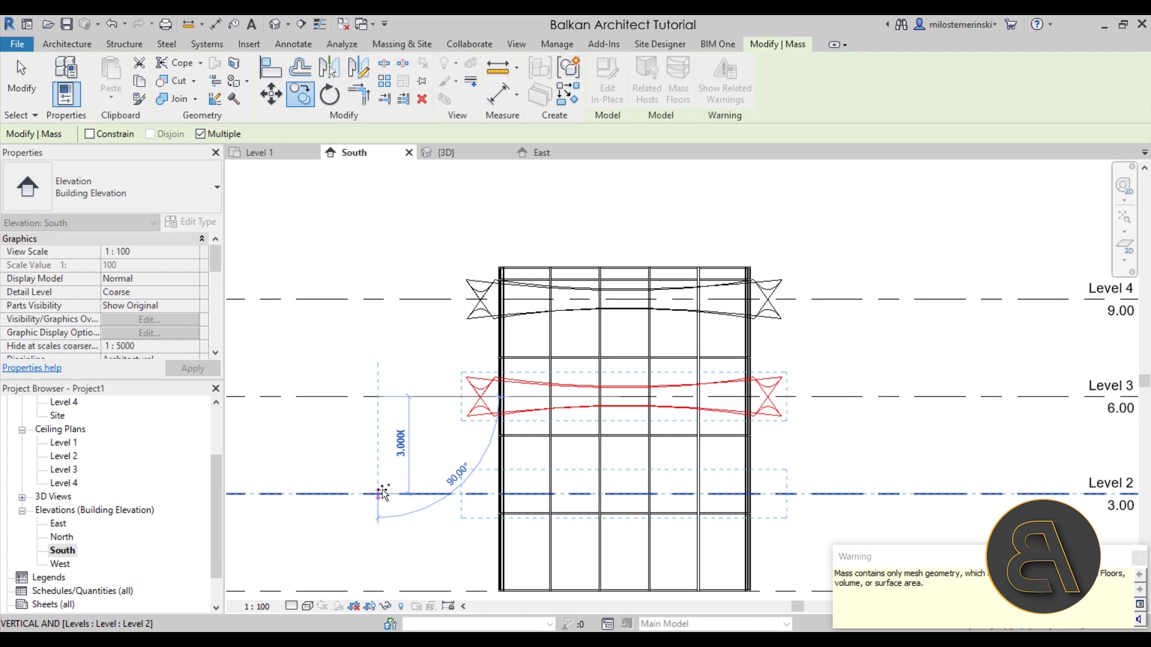
pyautogui.click(378, 495)
pyautogui.scroll(-2, 324, 339)
pyautogui.press('Escape')
pyautogui.press('Escape')
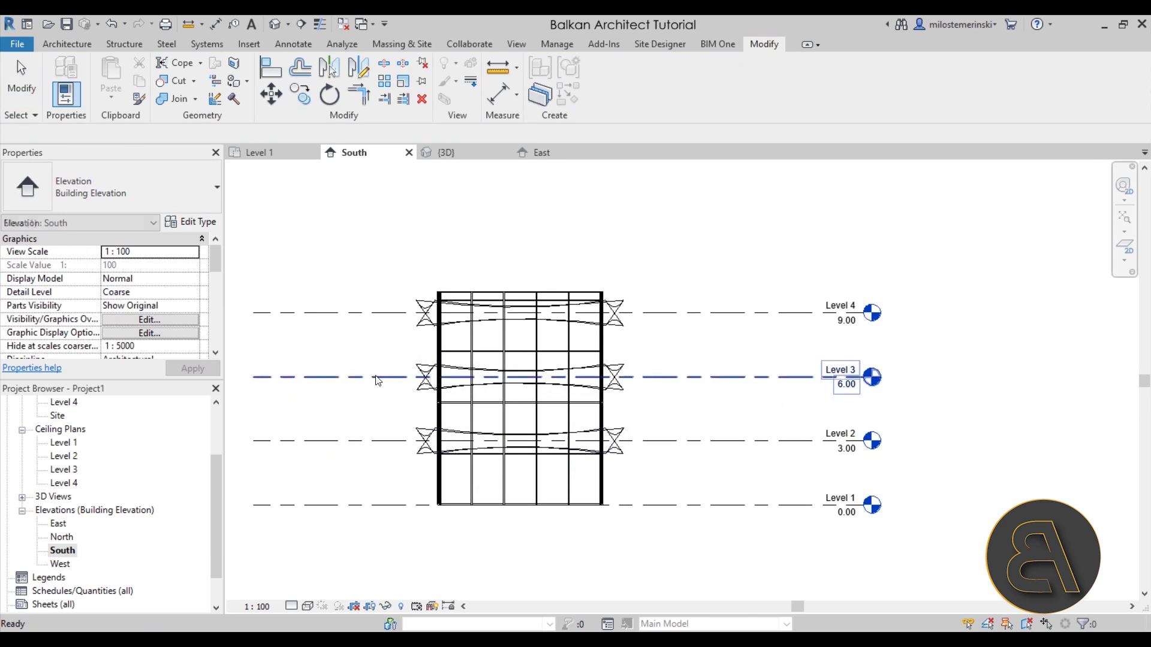
# Step: Mirror the Level 2 mass about the Level 2 line without keeping a copy of the original
pyautogui.click(547, 464)
pyautogui.scroll(4, 539, 467)
pyautogui.scroll(-2, 540, 467)
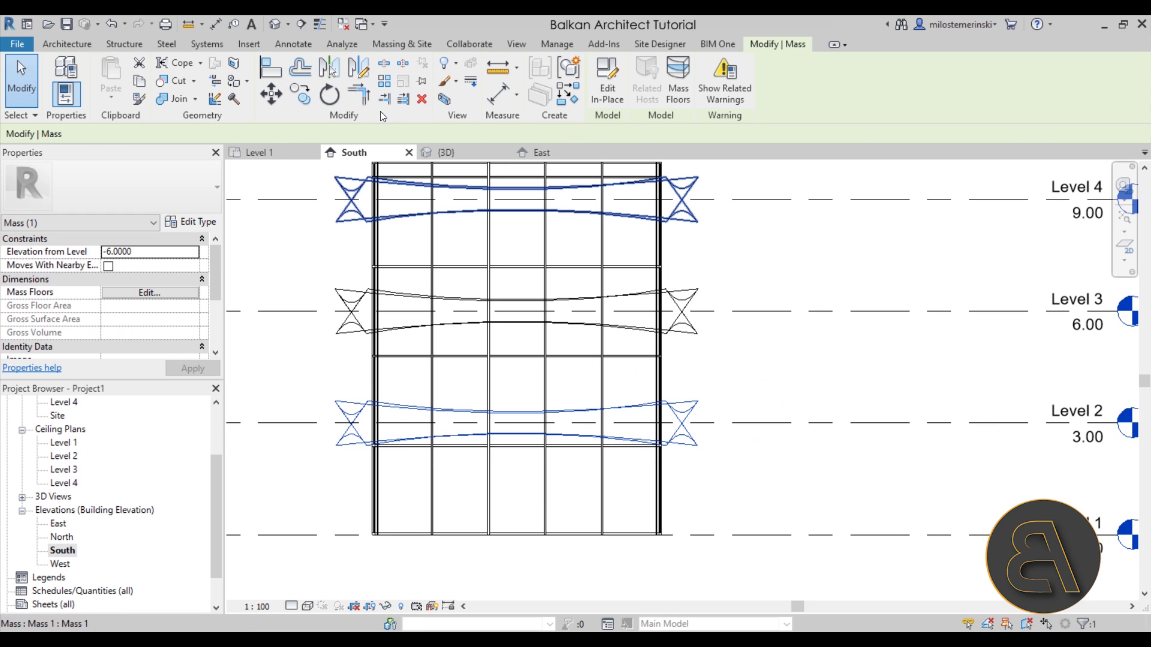
pyautogui.click(331, 69)
pyautogui.click(90, 134)
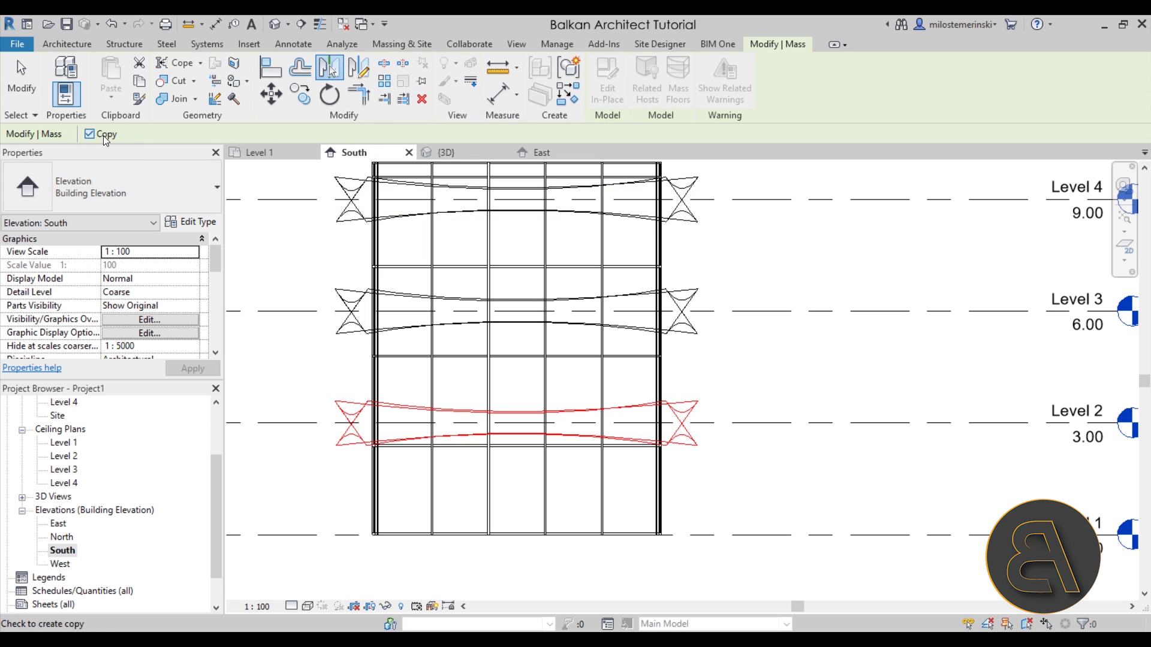
pyautogui.click(302, 424)
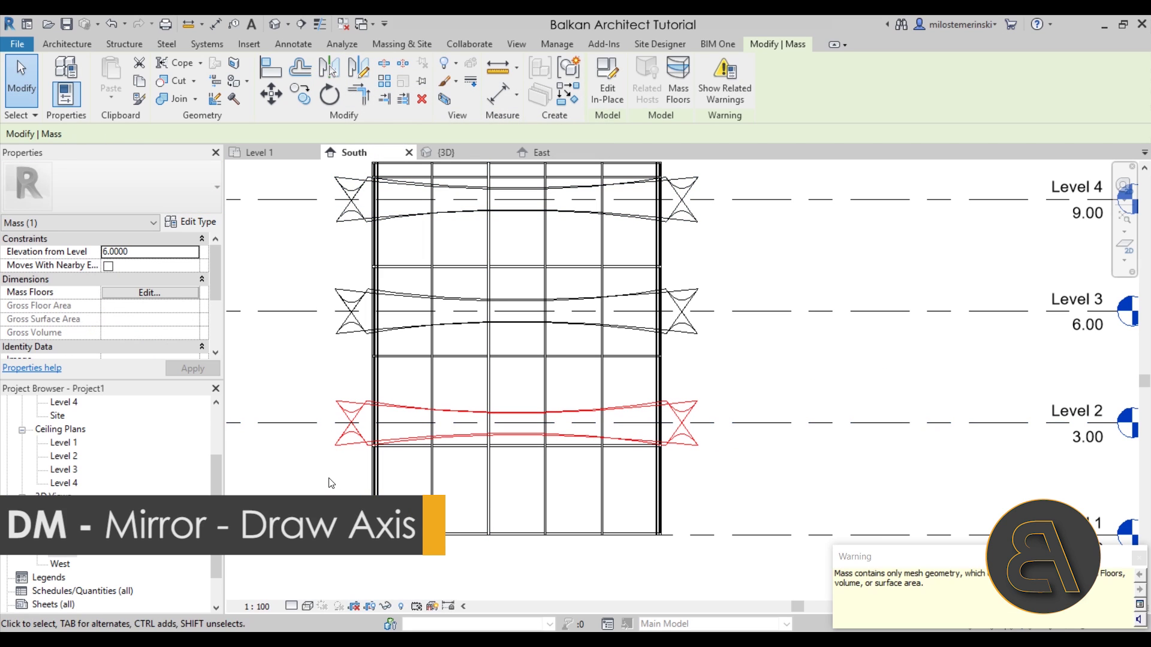
pyautogui.click(292, 282)
pyautogui.click(234, 24)
pyautogui.keyDown('shift'); pyautogui.moveTo(690, 371); pyautogui.dragTo(774, 375, button='middle'); pyautogui.keyUp('shift')
pyautogui.scroll(5, 515, 450)
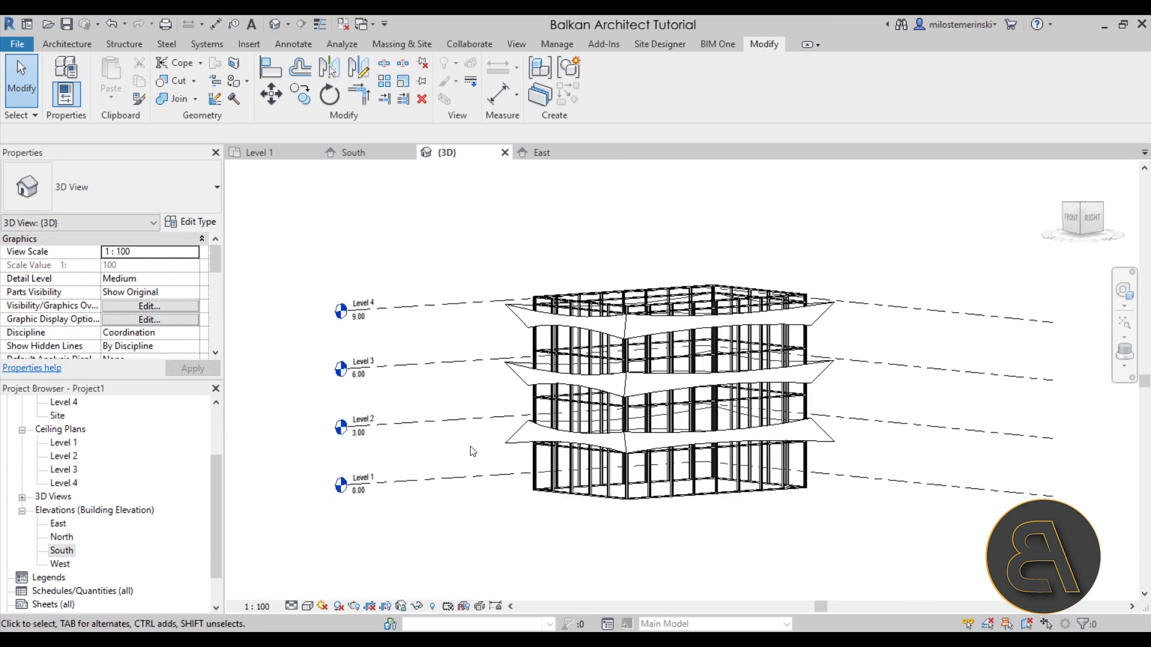
pyautogui.scroll(-5, 558, 455)
pyautogui.scroll(-1, 562, 468)
pyautogui.keyDown('shift'); pyautogui.moveTo(562, 468); pyautogui.dragTo(702, 329, button='middle'); pyautogui.keyUp('shift')
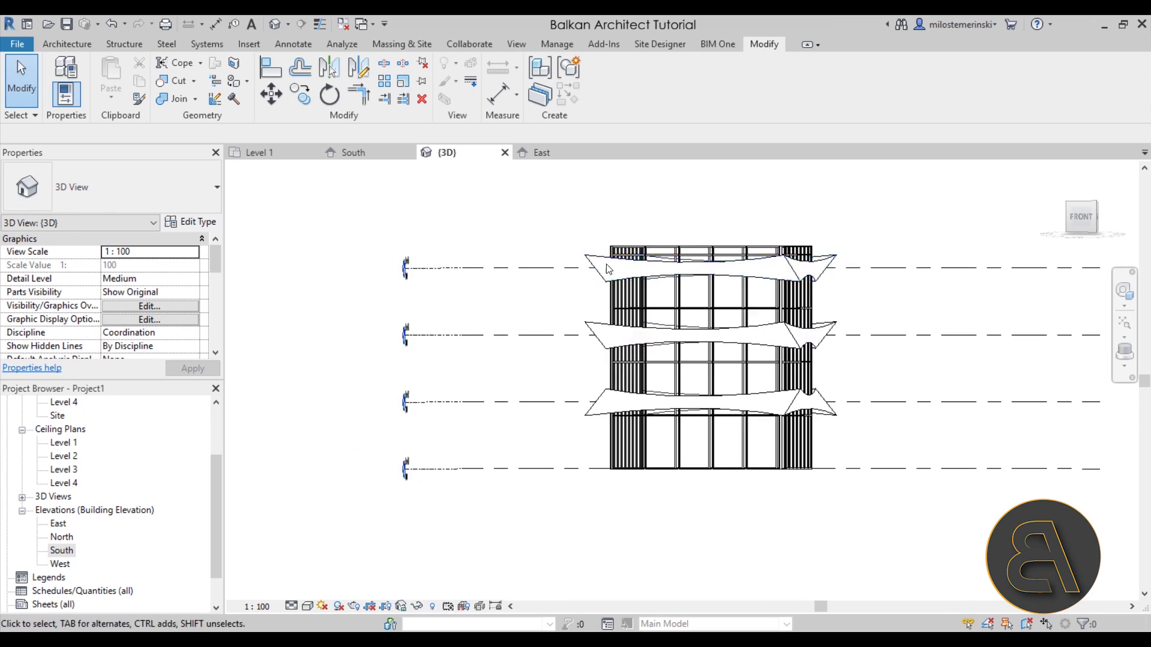
pyautogui.scroll(3, 578, 264)
pyautogui.click(580, 267)
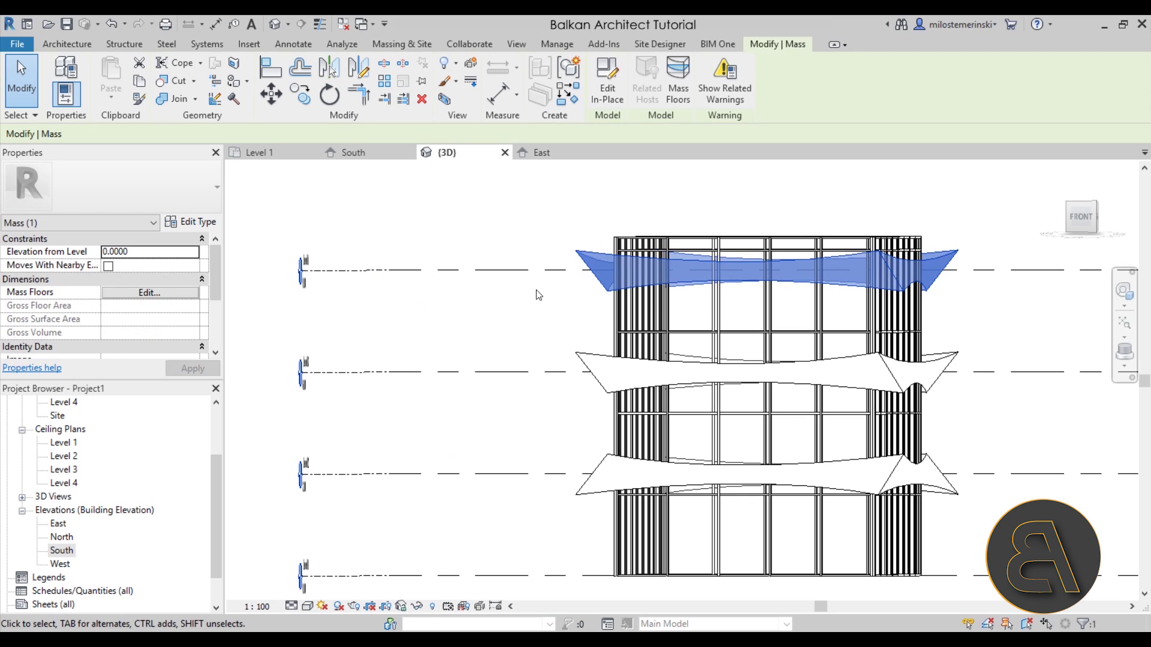
pyautogui.click(329, 68)
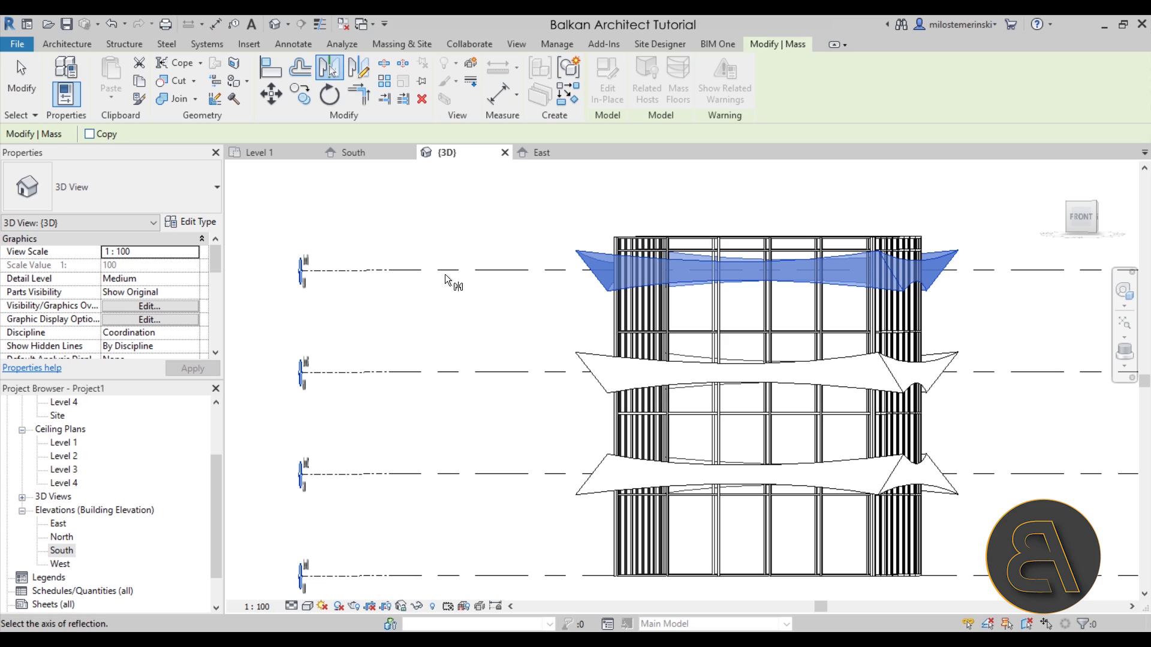
pyautogui.keyDown('shift'); pyautogui.moveTo(441, 286); pyautogui.dragTo(326, 280, button='middle'); pyautogui.keyUp('shift')
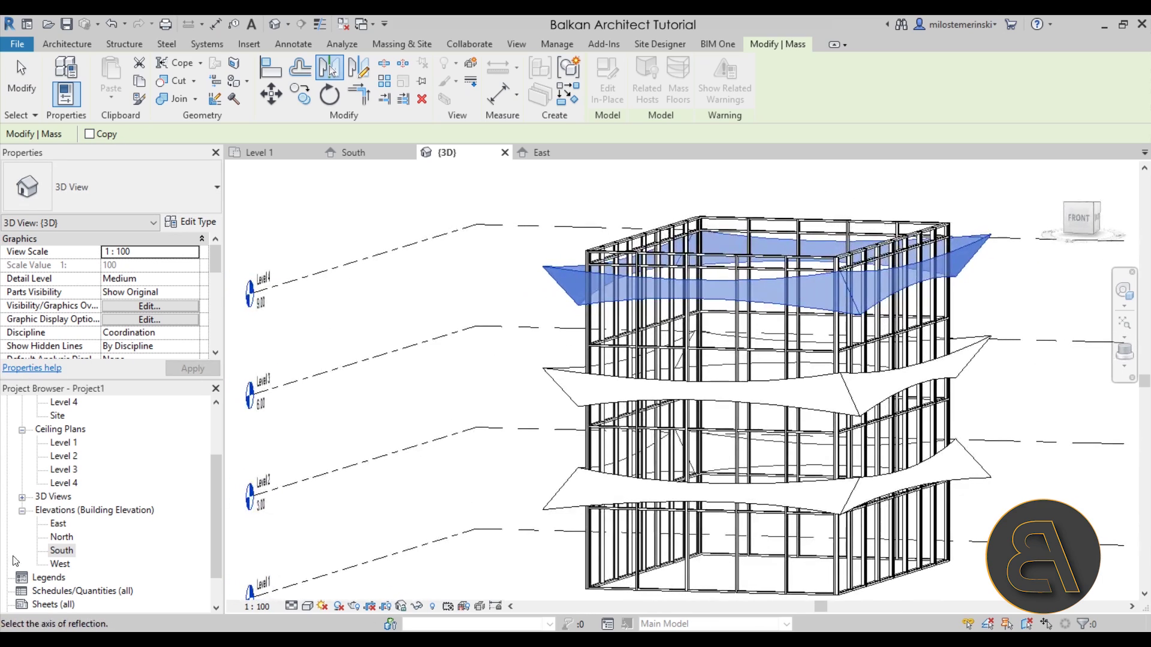
# Step: In the South elevation, mirror the Level 4 mass about the Level 4 line without keeping the original, and check it in 3D
pyautogui.doubleClick(60, 550)
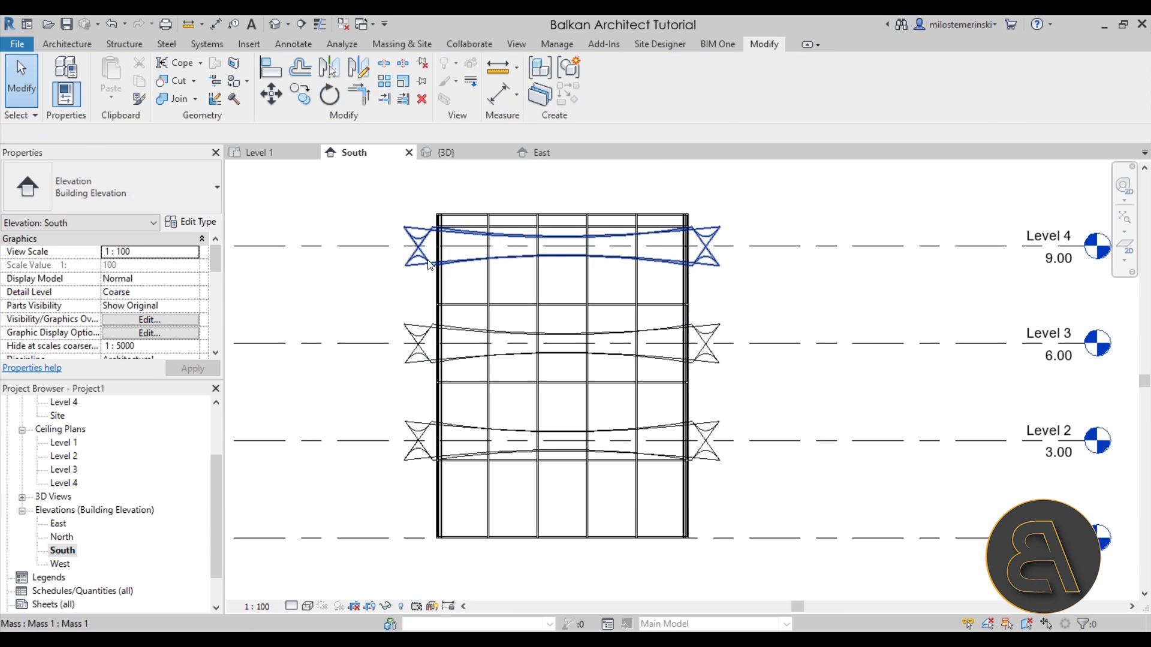
pyautogui.click(429, 264)
pyautogui.click(333, 70)
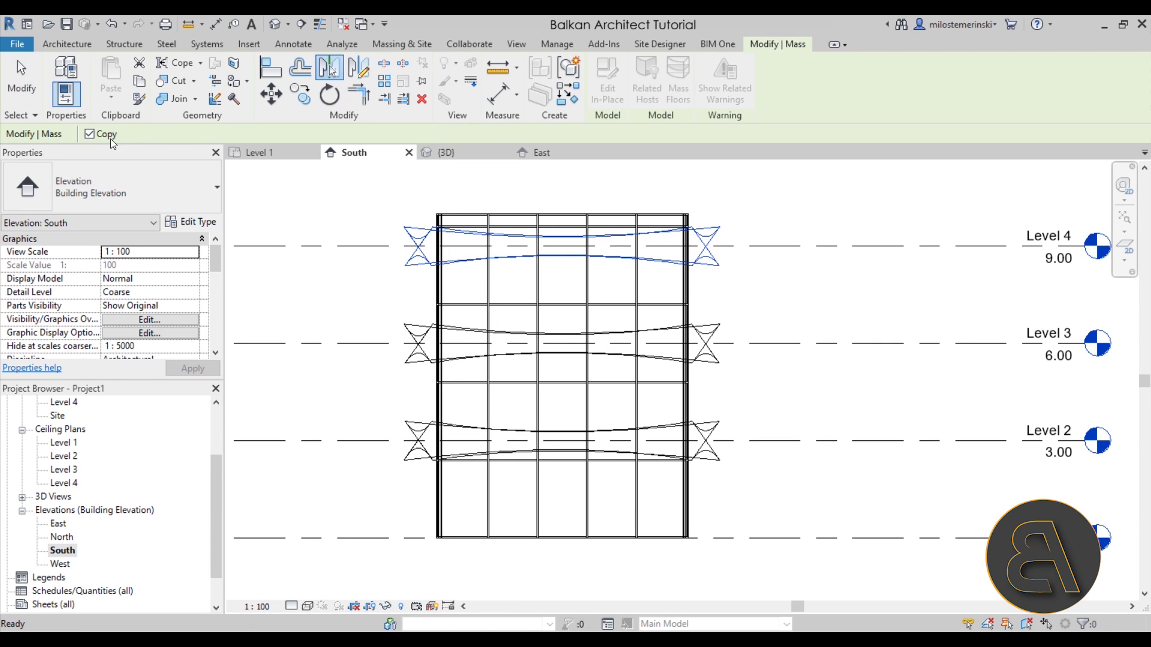
pyautogui.click(296, 245)
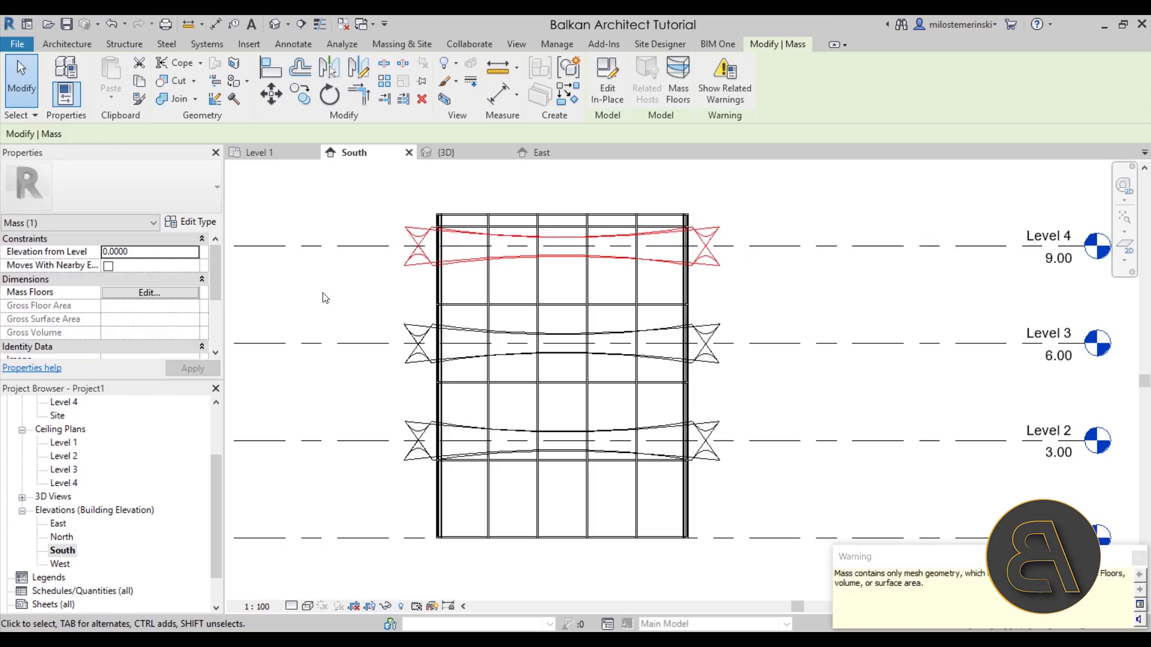
pyautogui.press('Escape')
pyautogui.click(274, 24)
pyautogui.keyDown('shift'); pyautogui.moveTo(530, 244); pyautogui.dragTo(483, 347, button='middle'); pyautogui.keyUp('shift')
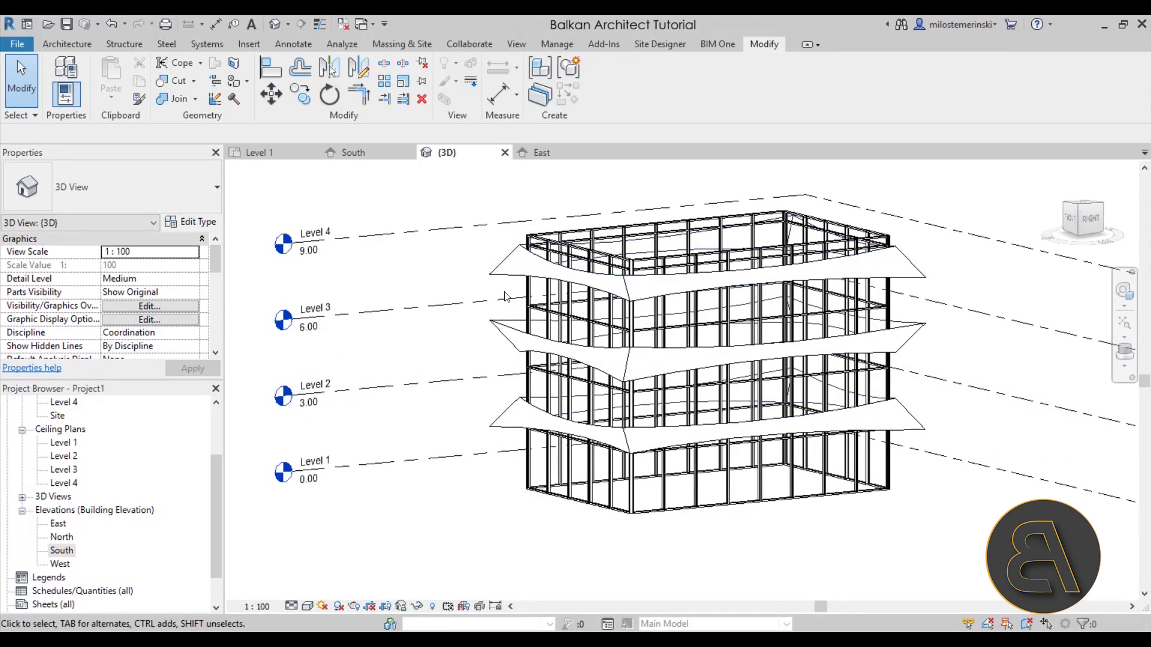
pyautogui.keyDown('shift'); pyautogui.moveTo(517, 301); pyautogui.dragTo(575, 504, button='middle'); pyautogui.keyUp('shift')
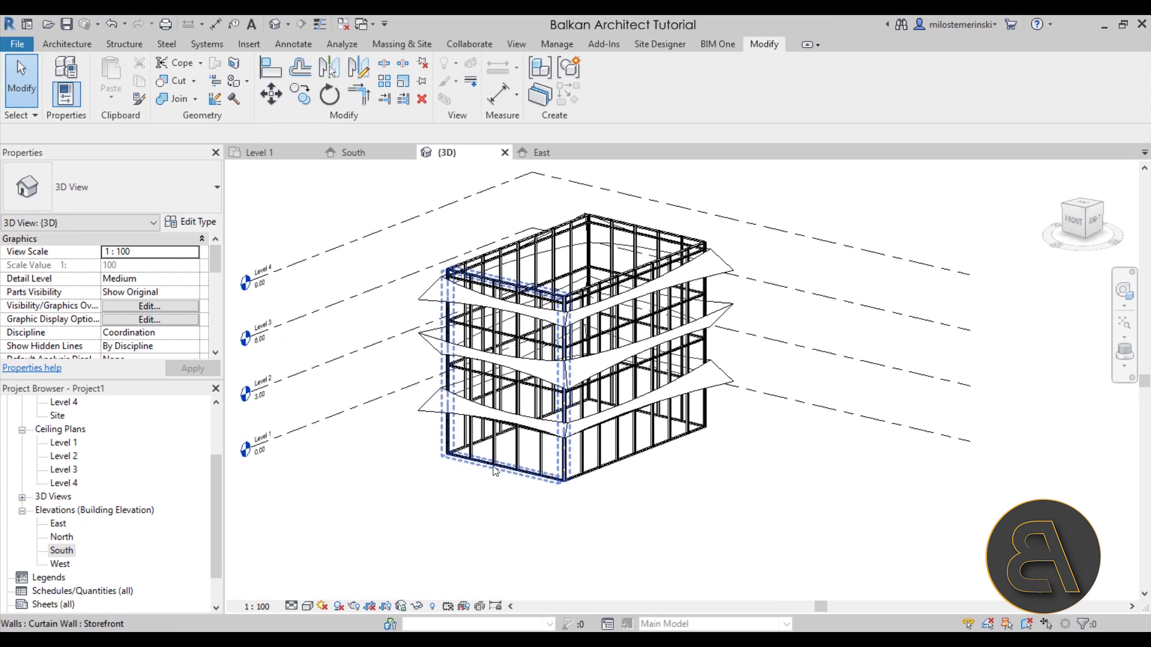
# Step: Create a Generic 150mm floor on Level 1 with a rectangular boundary between opposite inner corners of the curtain walls
pyautogui.scroll(2, 69, 461)
pyautogui.doubleClick(64, 443)
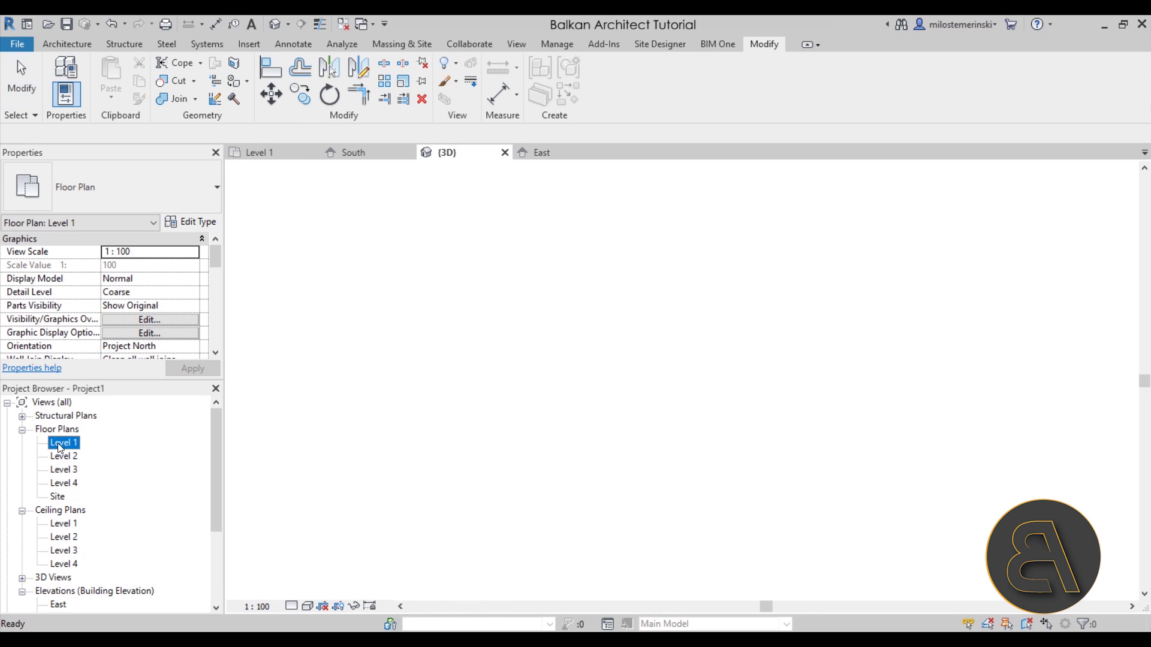
pyautogui.scroll(4, 487, 303)
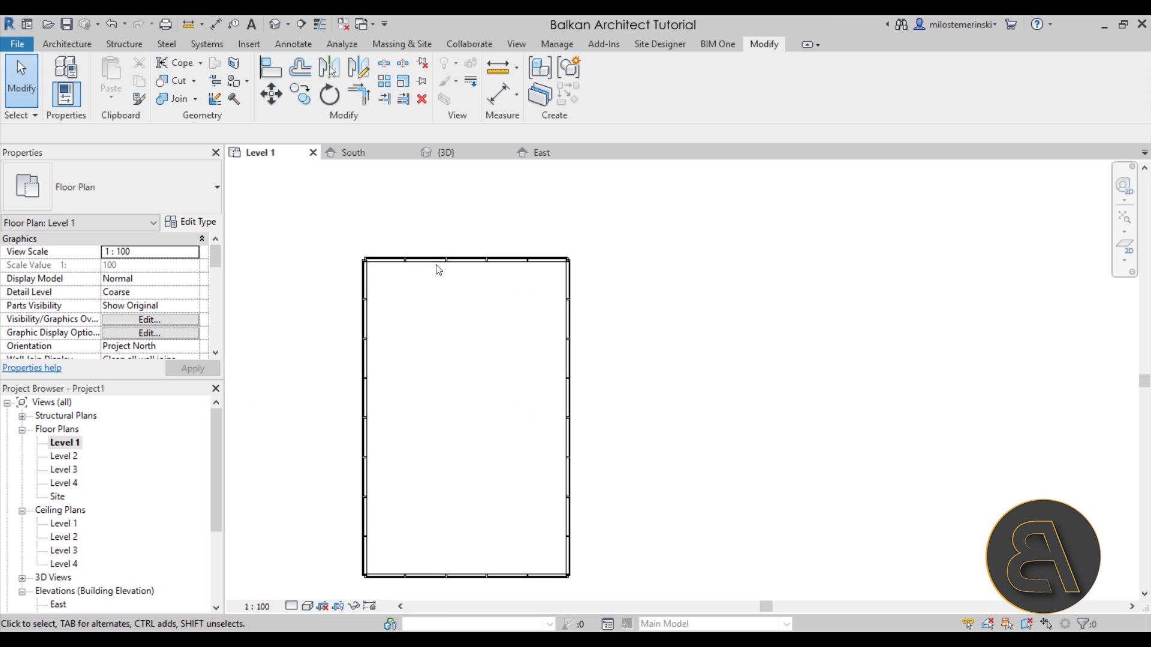
pyautogui.click(84, 46)
pyautogui.click(338, 73)
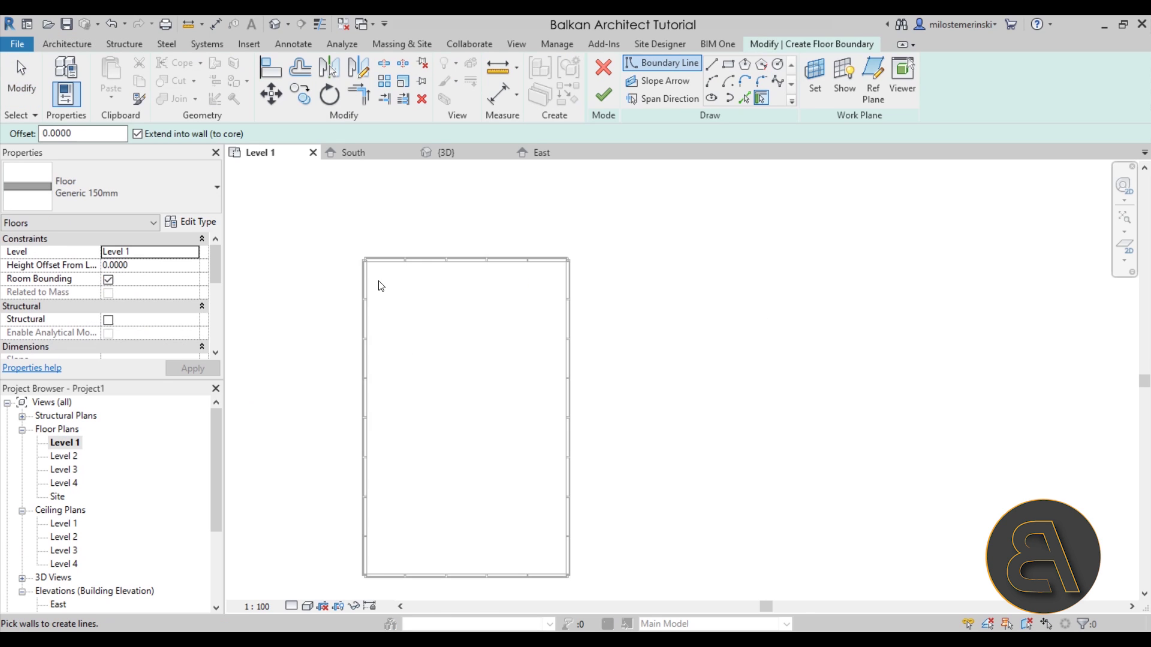
pyautogui.scroll(6, 377, 278)
pyautogui.click(728, 63)
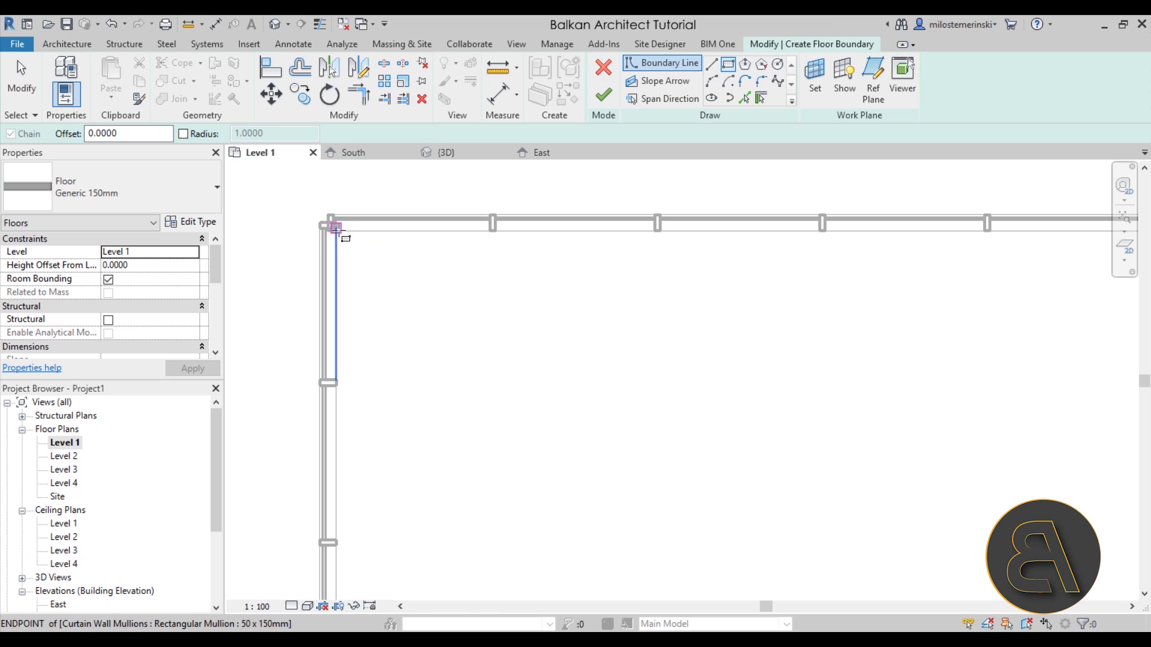
pyautogui.click(335, 230)
pyautogui.scroll(4, 335, 230)
pyautogui.scroll(-5, 468, 348)
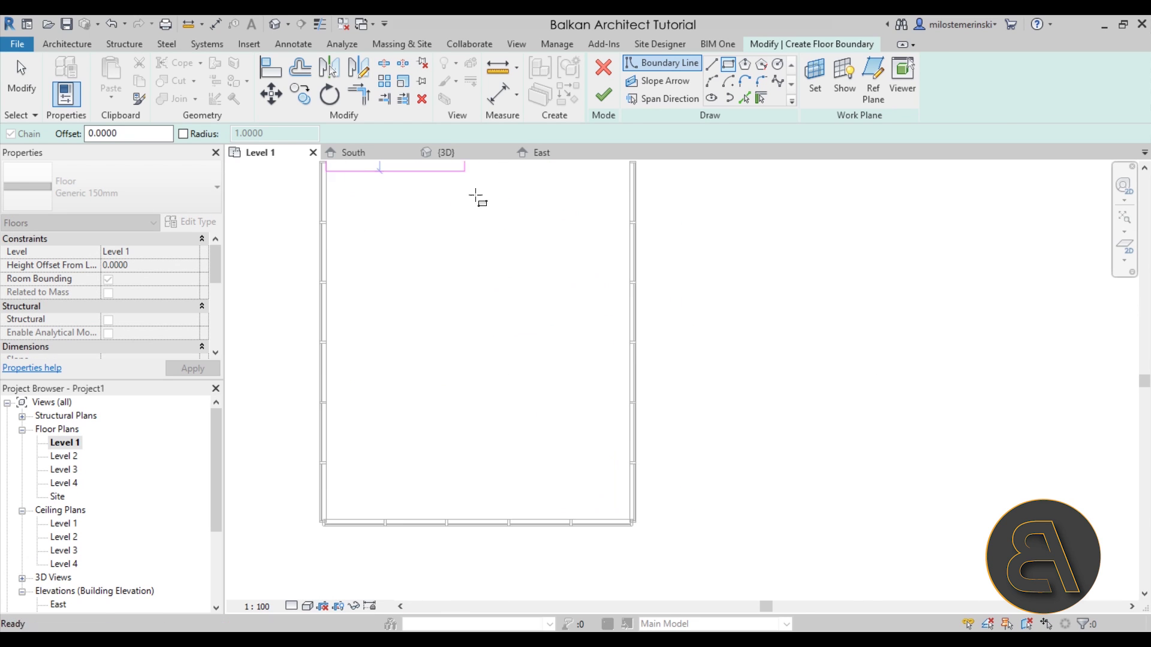
pyautogui.scroll(5, 605, 539)
pyautogui.click(608, 529)
pyautogui.scroll(-3, 608, 529)
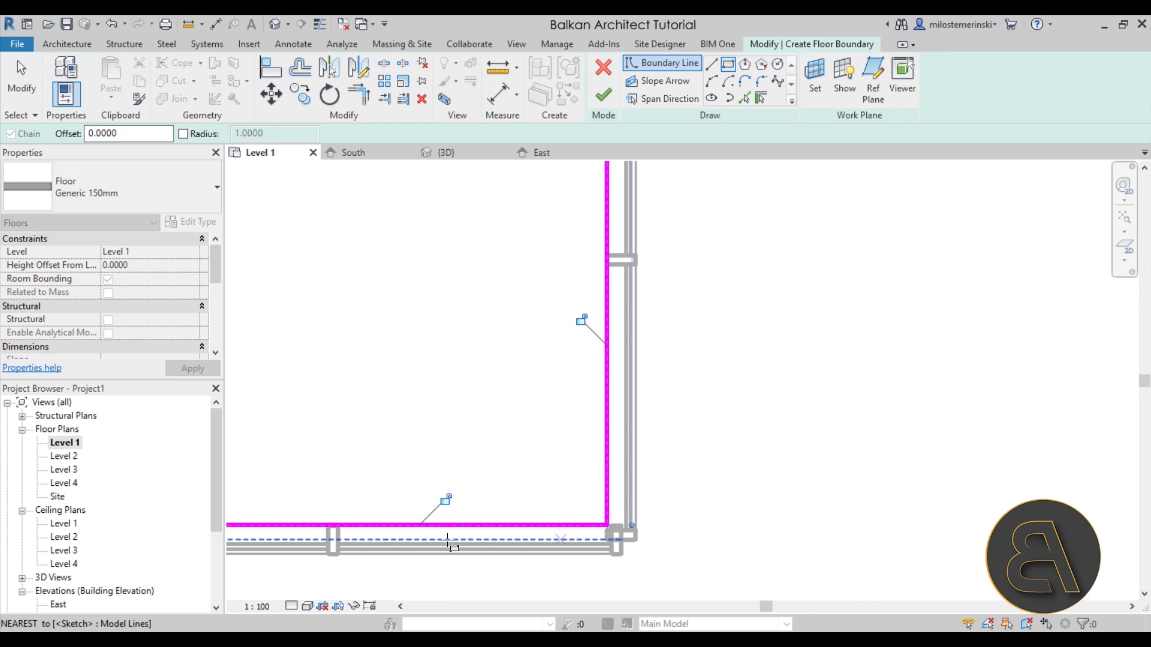
pyautogui.click(604, 95)
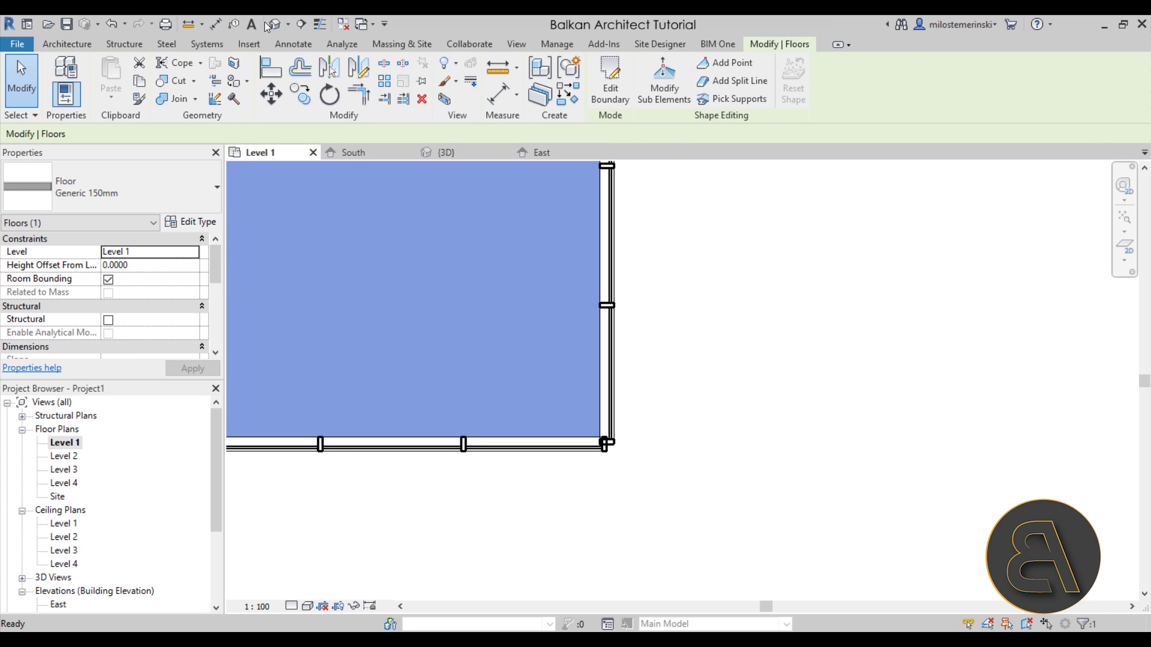
# Step: In the default 3D view, select the Level 1 floor and copy it to the clipboard
pyautogui.click(268, 26)
pyautogui.scroll(-3, 516, 384)
pyautogui.keyDown('shift'); pyautogui.moveTo(516, 384); pyautogui.dragTo(567, 462, button='middle'); pyautogui.keyUp('shift')
pyautogui.scroll(3, 567, 461)
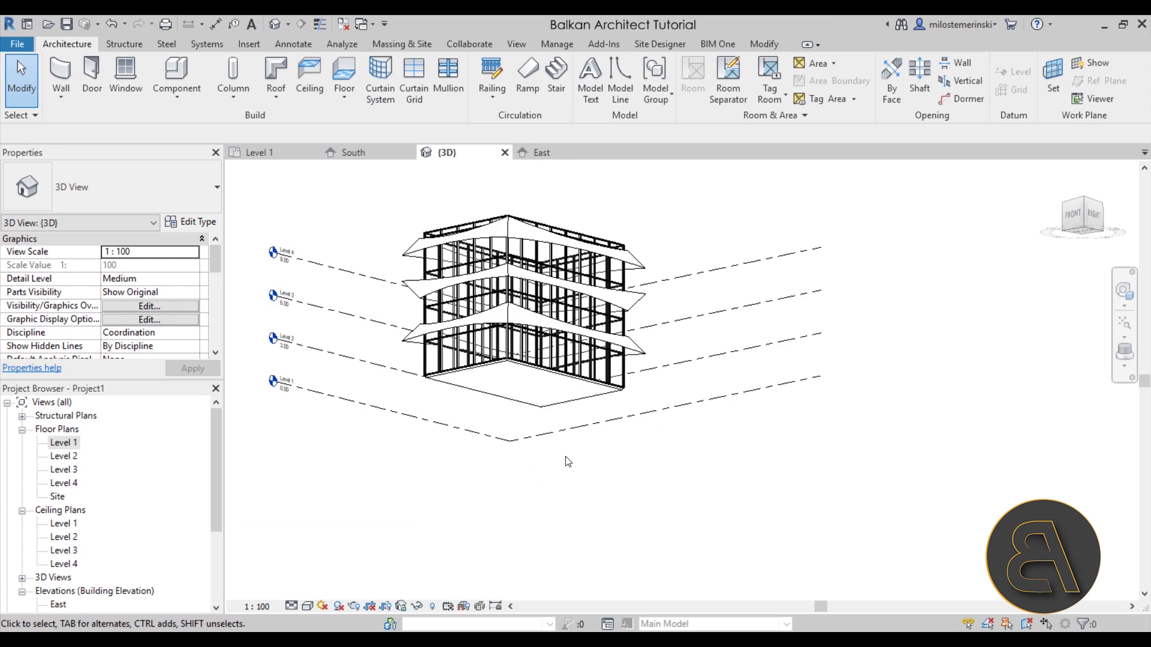
pyautogui.scroll(2, 567, 461)
pyautogui.click(567, 360)
pyautogui.keyDown('shift'); pyautogui.moveTo(563, 358); pyautogui.dragTo(385, 212, button='middle'); pyautogui.keyUp('shift')
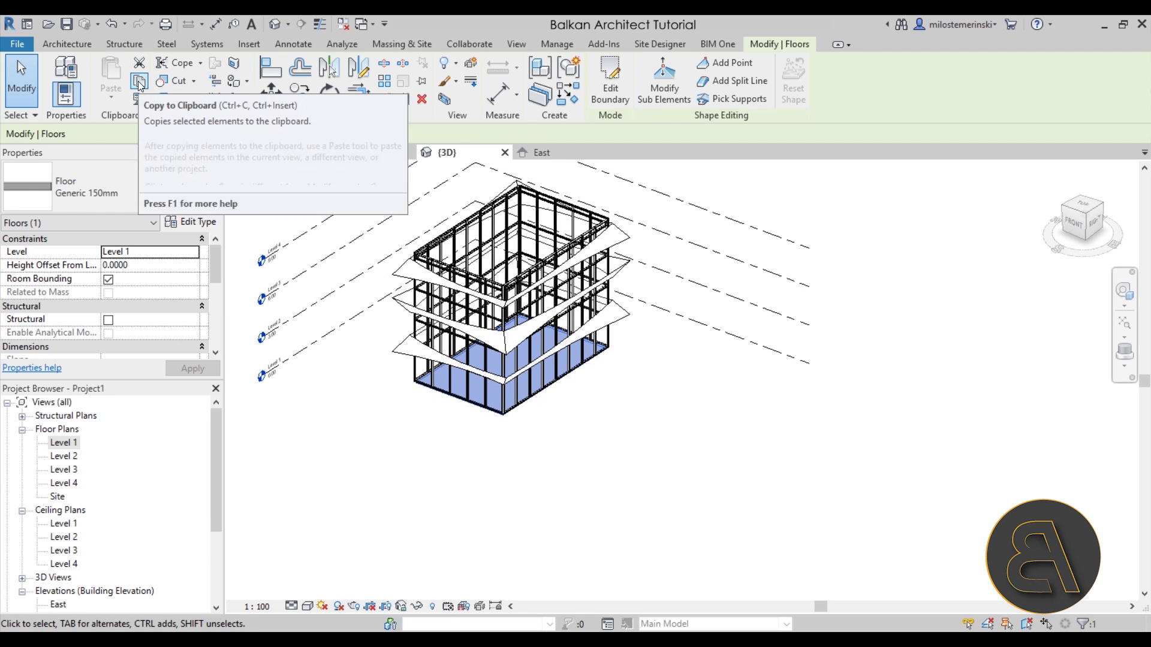
pyautogui.click(138, 83)
# Step: Paste the copied floor aligned to Level 2, Level 3 and Level 4
pyautogui.click(111, 96)
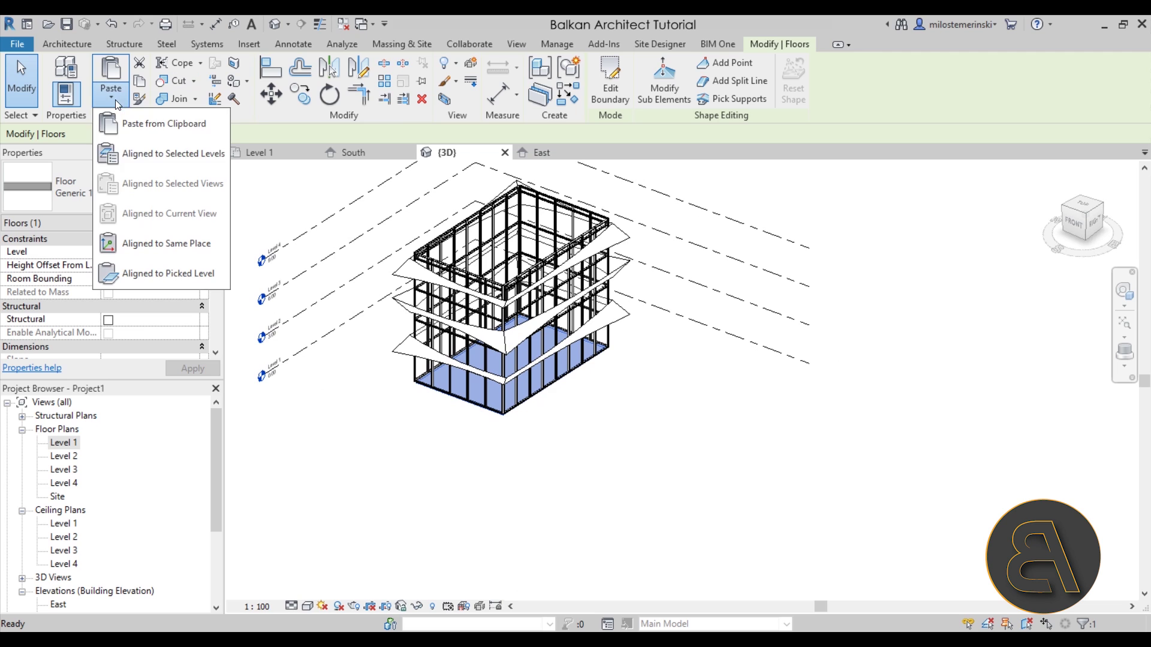
pyautogui.click(130, 155)
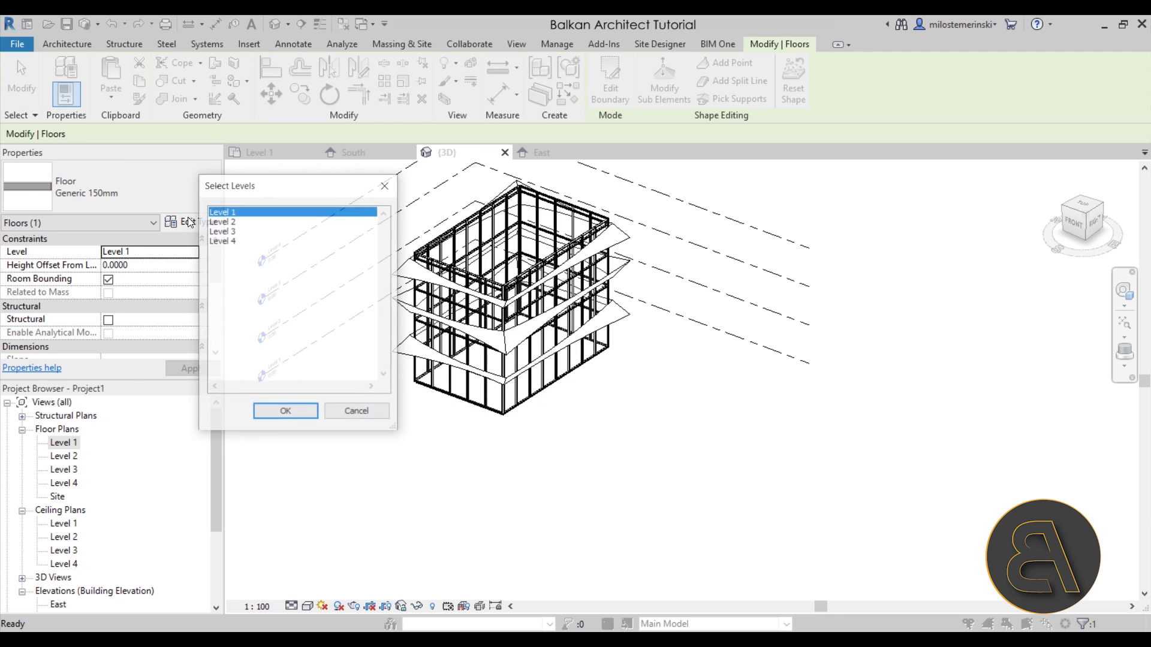
pyautogui.keyDown('shift'); pyautogui.click(220, 228); pyautogui.keyUp('shift')
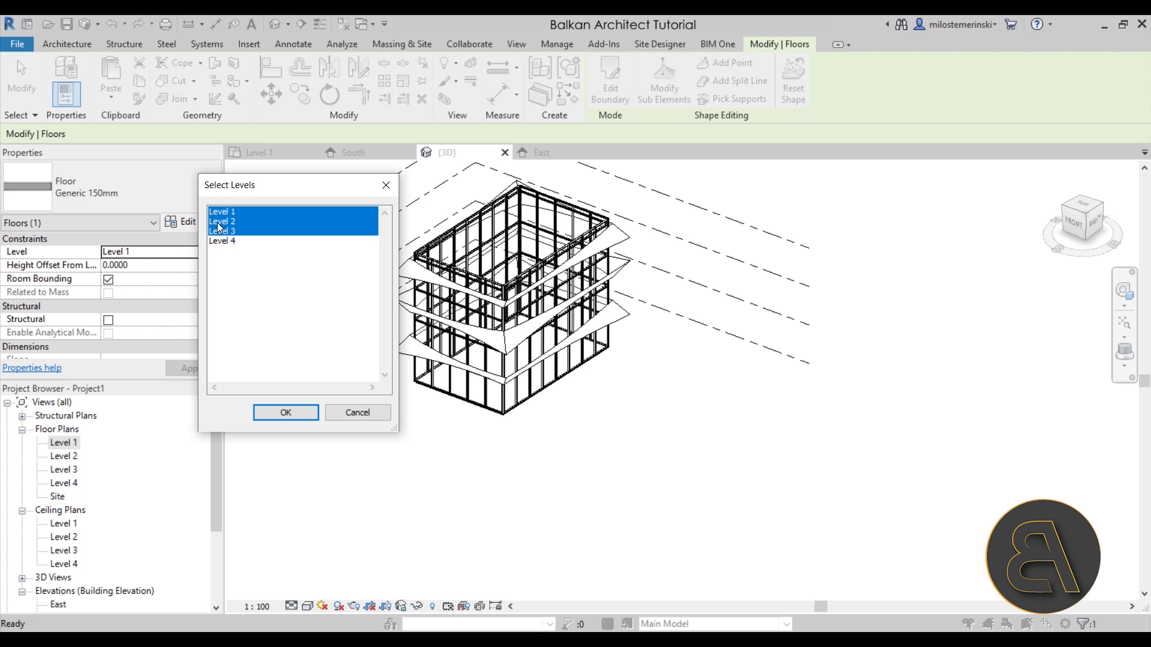
pyautogui.click(219, 230)
pyautogui.click(221, 222)
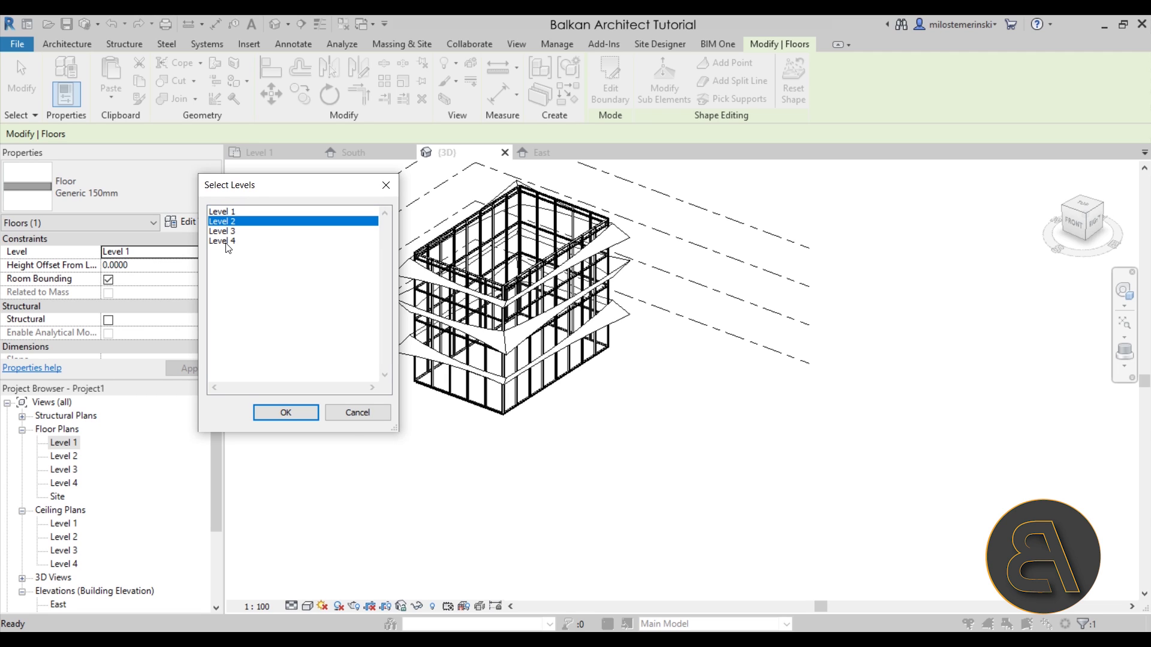
pyautogui.keyDown('shift'); pyautogui.click(227, 241); pyautogui.keyUp('shift')
pyautogui.click(285, 418)
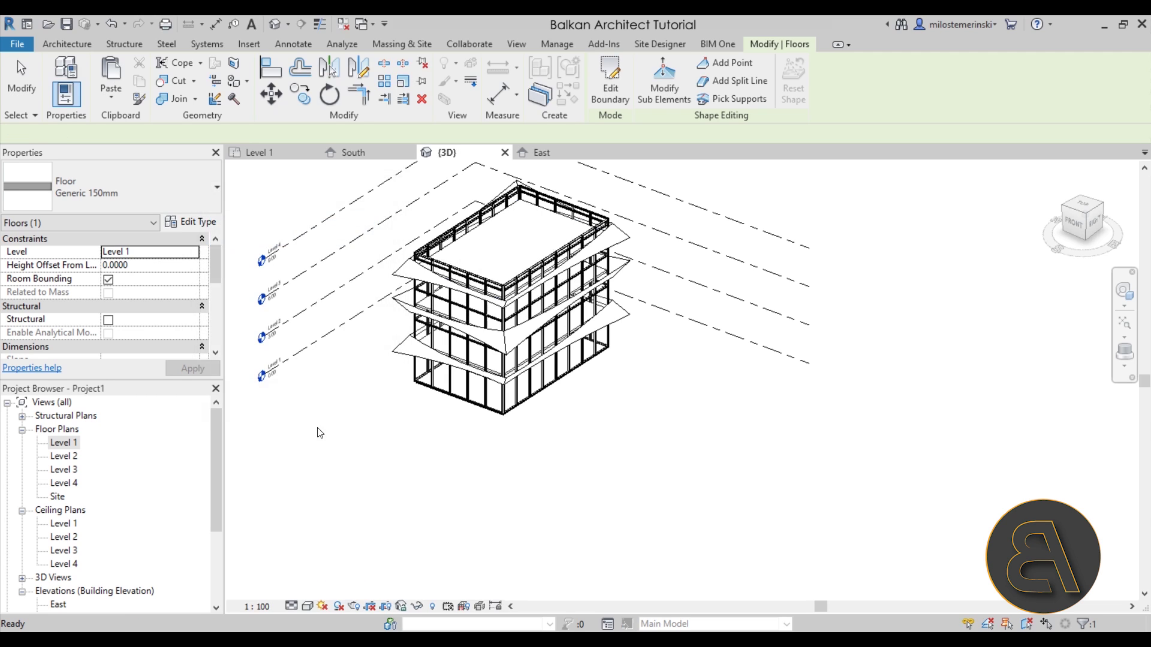
pyautogui.keyDown('shift'); pyautogui.moveTo(581, 537); pyautogui.dragTo(473, 385, button='middle'); pyautogui.keyUp('shift')
pyautogui.press('Escape')
# Step: Turn on shadows in the 3D view and enable Show Ambient Shadows in its graphic display options
pyautogui.scroll(5, 473, 385)
pyautogui.keyDown('shift'); pyautogui.moveTo(520, 497); pyautogui.dragTo(598, 505, button='middle'); pyautogui.keyUp('shift')
pyautogui.click(339, 607)
pyautogui.scroll(-2, 596, 514)
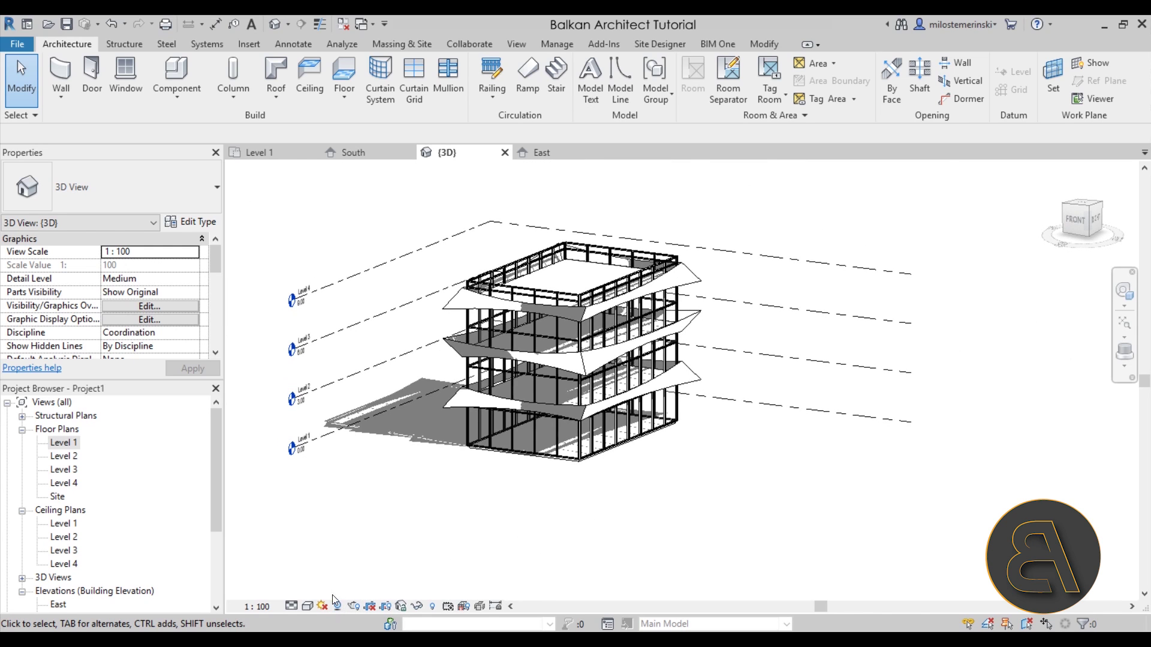
pyautogui.click(307, 606)
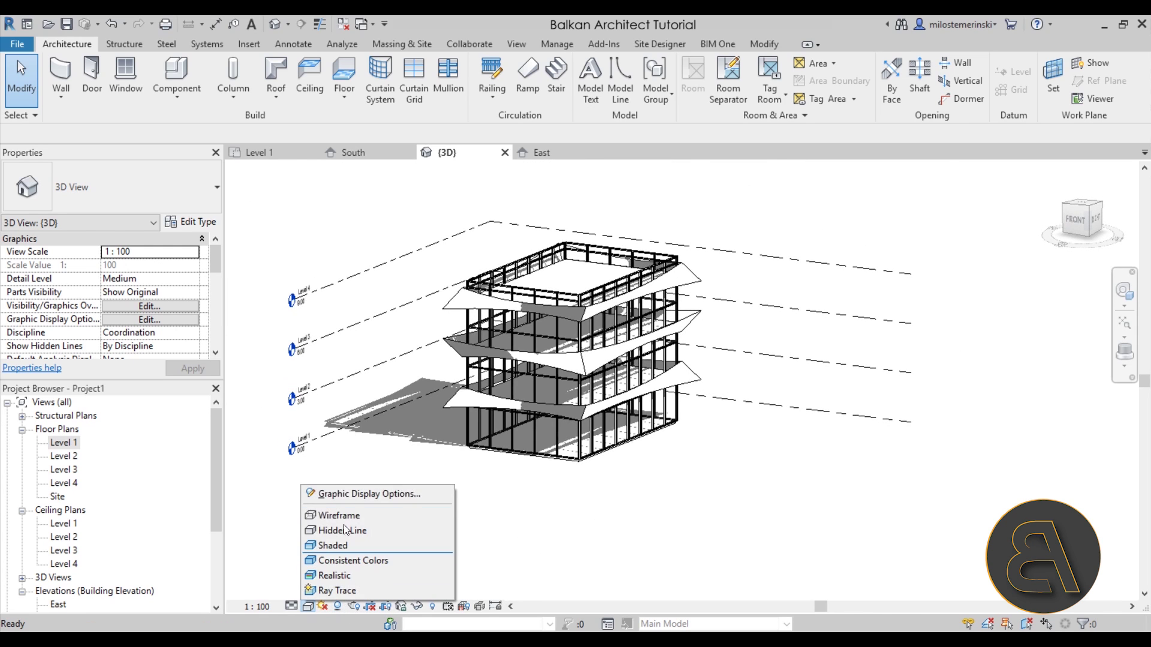
pyautogui.click(358, 495)
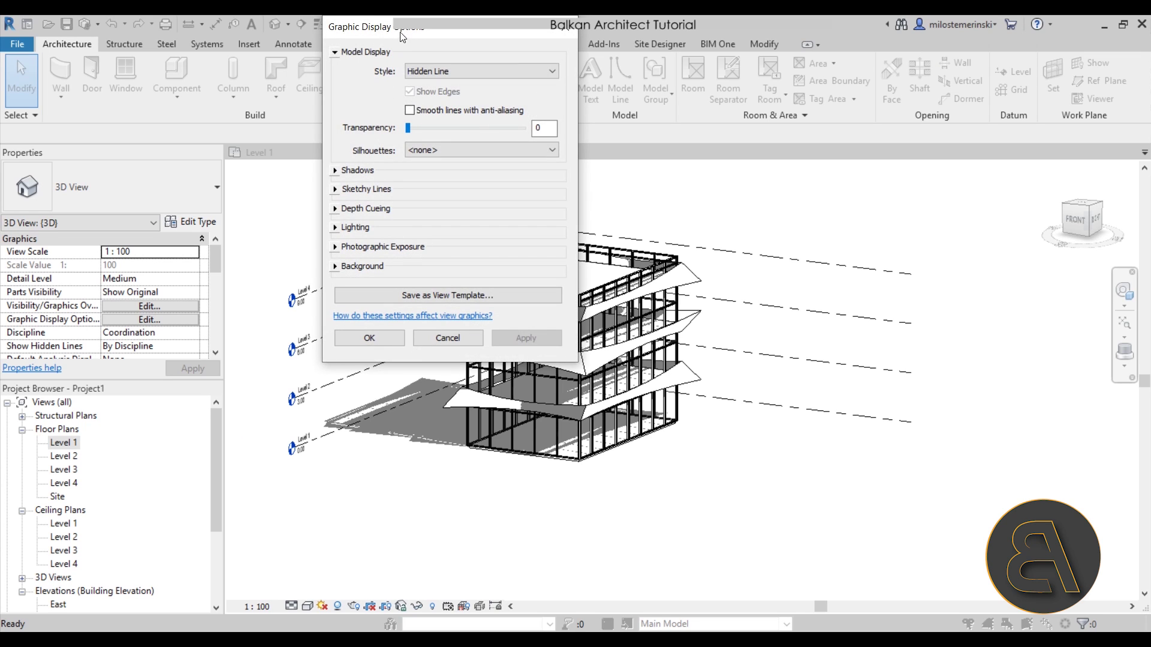
pyautogui.moveTo(401, 36); pyautogui.dragTo(354, 106)
pyautogui.click(297, 248)
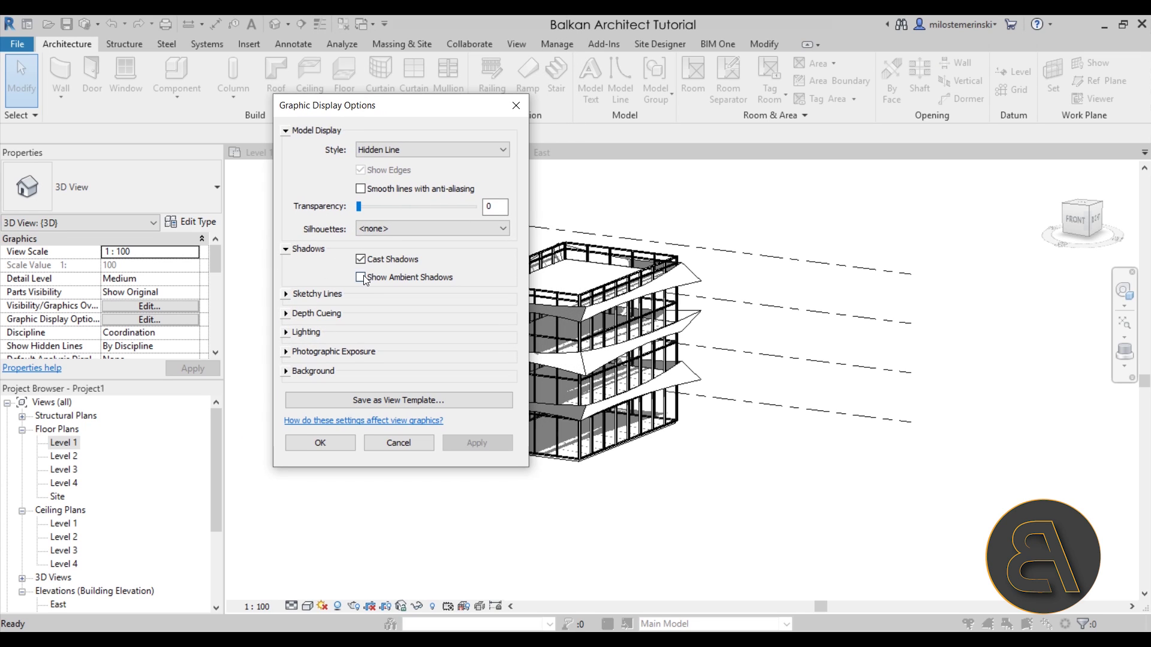
pyautogui.click(487, 446)
pyautogui.moveTo(404, 105); pyautogui.dragTo(252, 147)
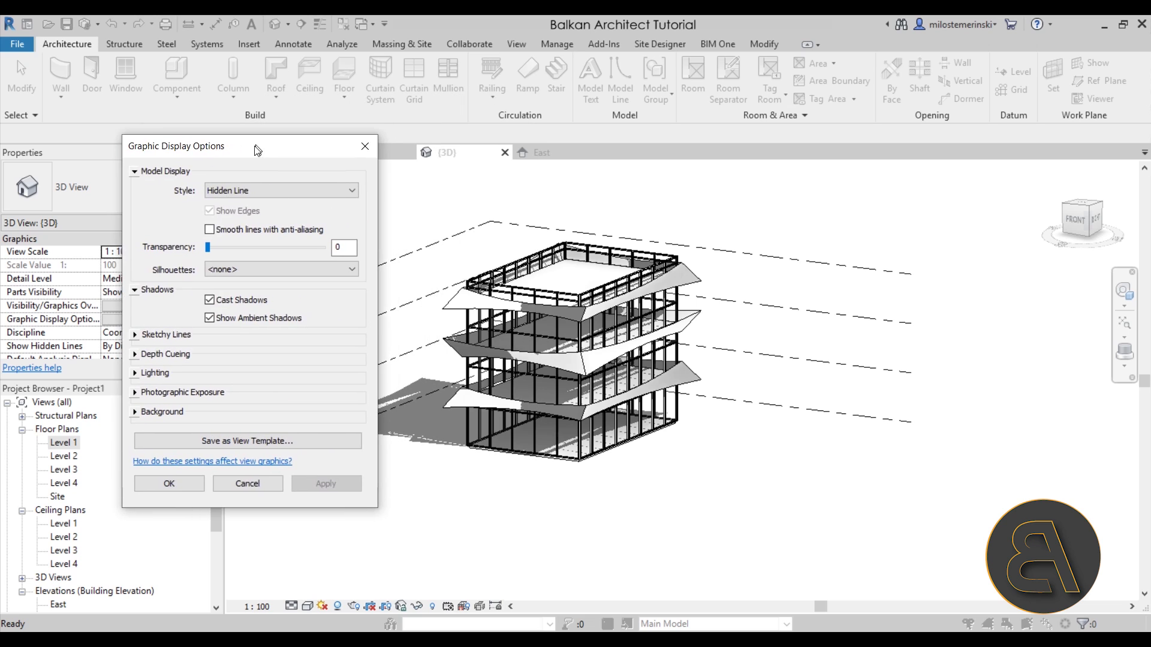
# Step: Lower the shadow intensity in the 3D view's lighting settings
pyautogui.click(135, 374)
pyautogui.click(323, 619)
pyautogui.click(171, 618)
pyautogui.keyDown('shift'); pyautogui.moveTo(454, 510); pyautogui.dragTo(539, 487, button='middle'); pyautogui.keyUp('shift')
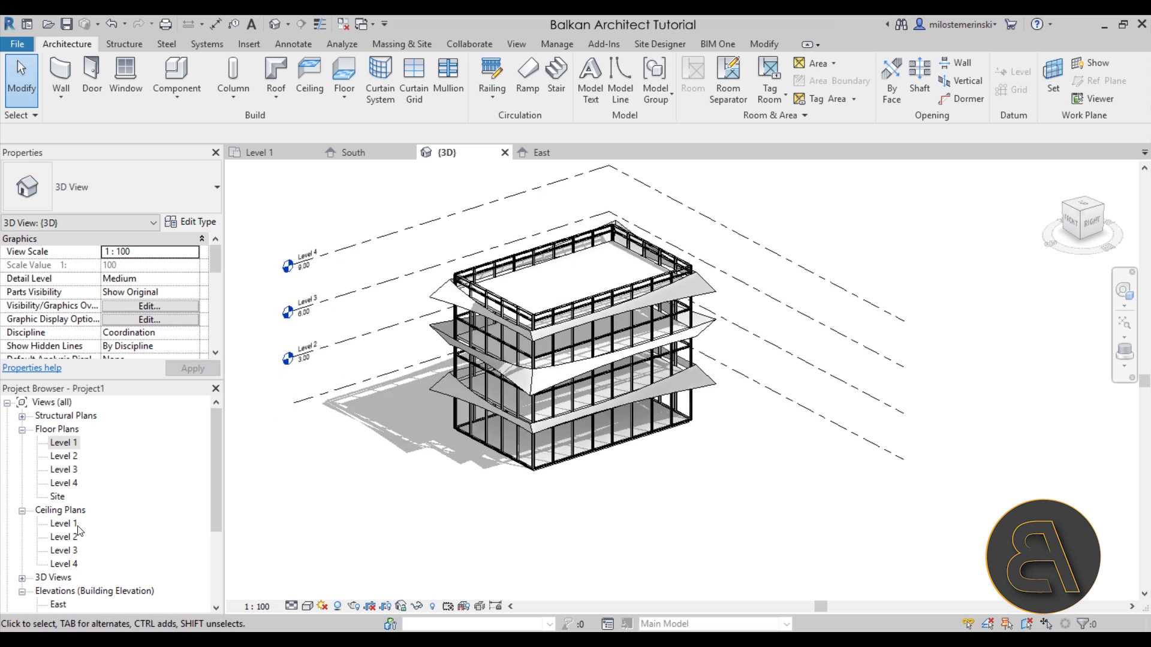
# Step: In the Level 1 plan, place a perspective camera outside a building corner, offset 1.75 from Level 1, aimed diagonally across the building
pyautogui.doubleClick(68, 449)
pyautogui.scroll(-6, 501, 403)
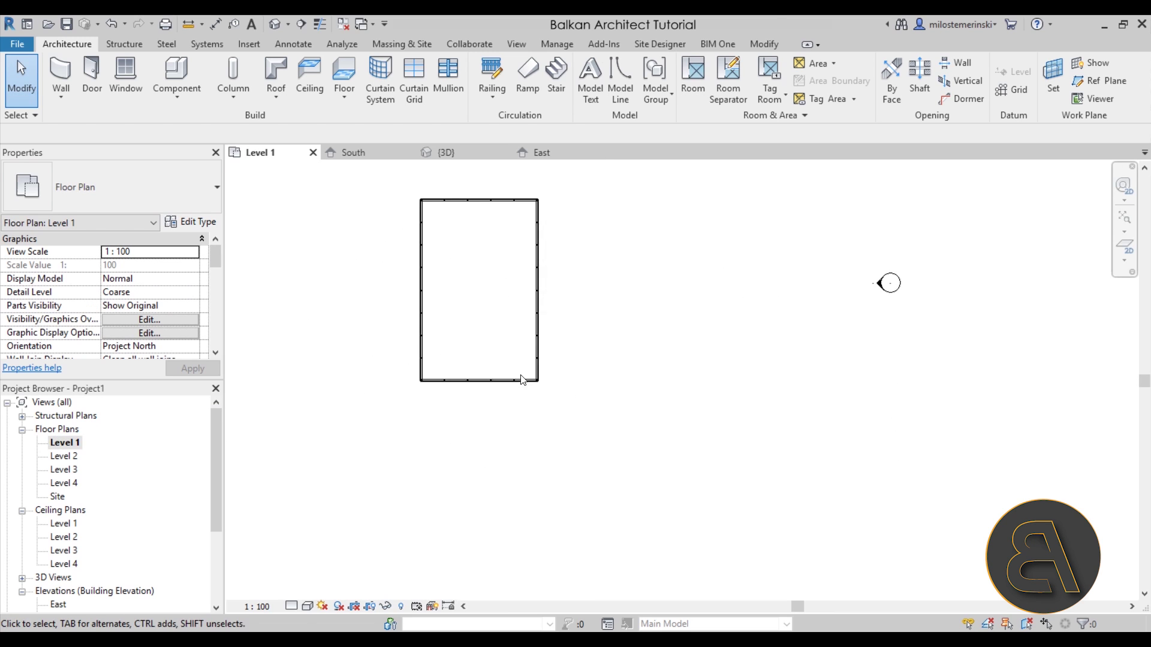
pyautogui.click(289, 27)
pyautogui.click(292, 61)
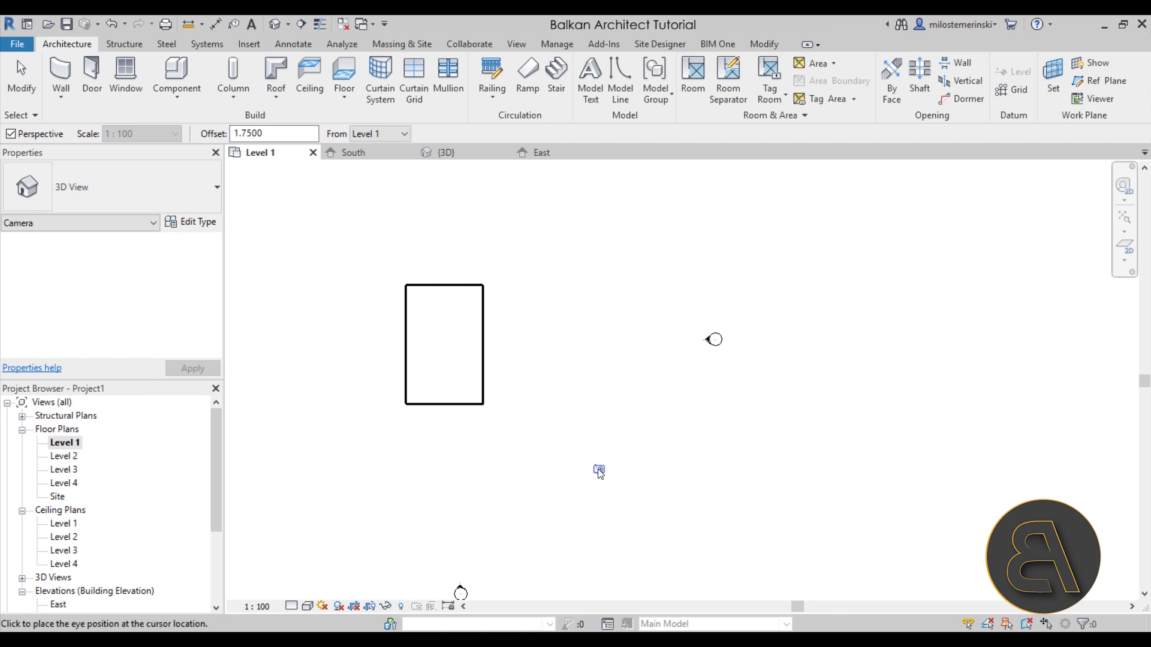
pyautogui.click(353, 254)
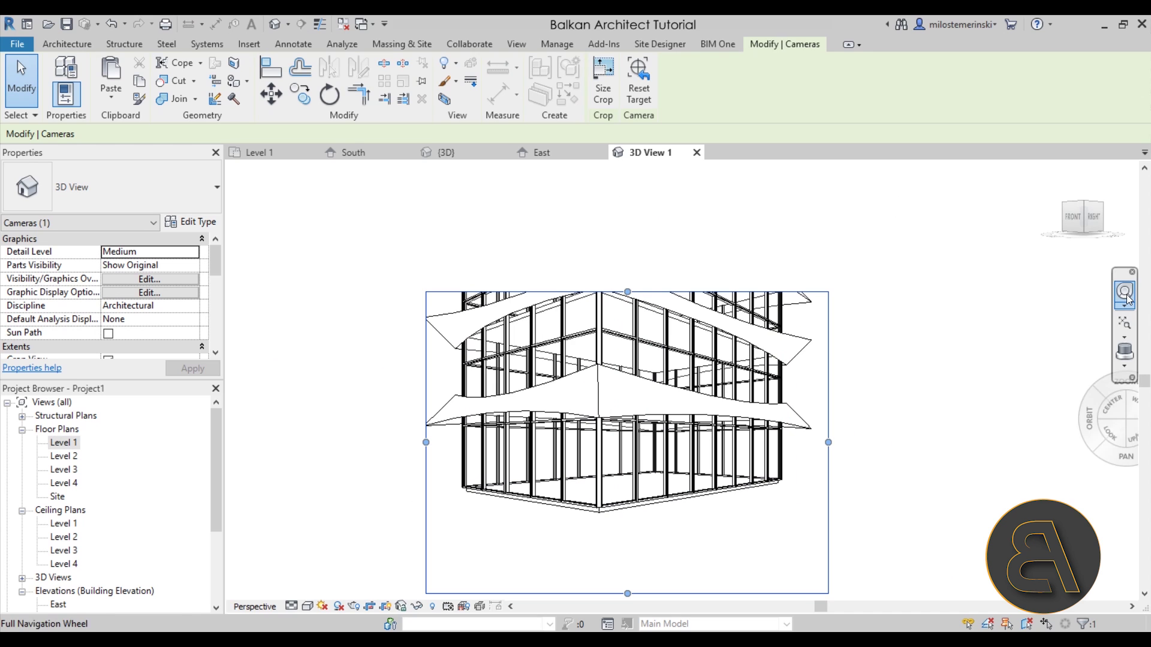
# Step: Tilt the new camera view upward with the navigation wheel to bring the upper storeys into frame
pyautogui.click(1125, 291)
pyautogui.moveTo(620, 458); pyautogui.dragTo(618, 390)
pyautogui.scroll(-2, 617, 389)
pyautogui.press('Escape')
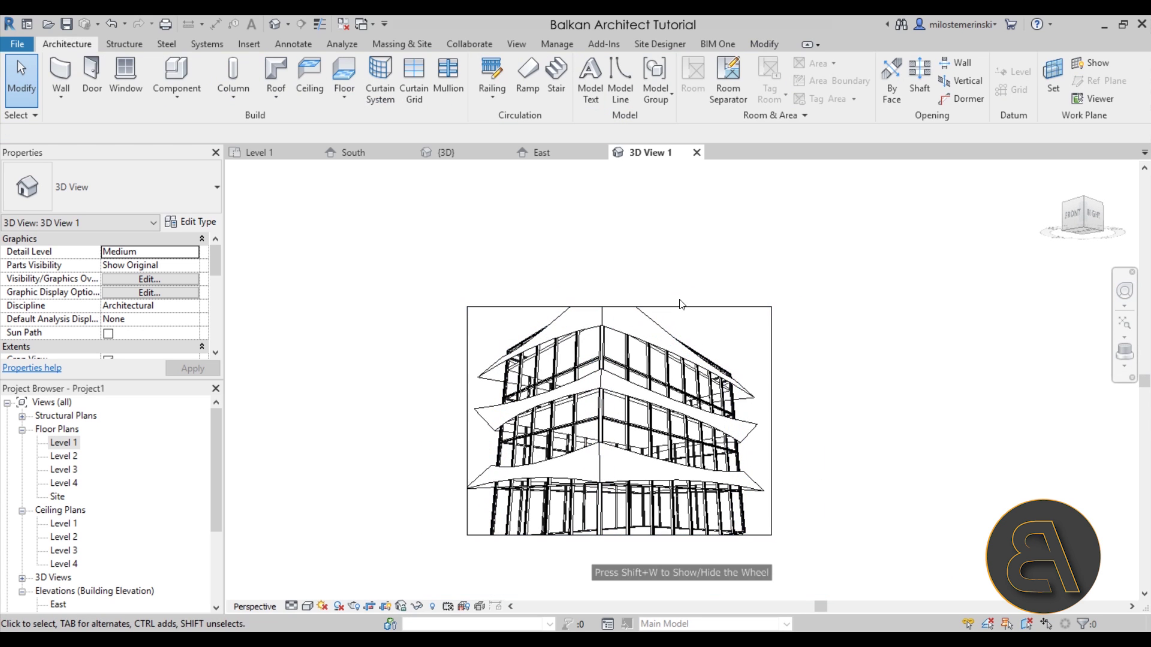
# Step: Enlarge the camera view's crop region on all sides to fit the whole building
pyautogui.click(658, 306)
pyautogui.moveTo(658, 306); pyautogui.dragTo(658, 264)
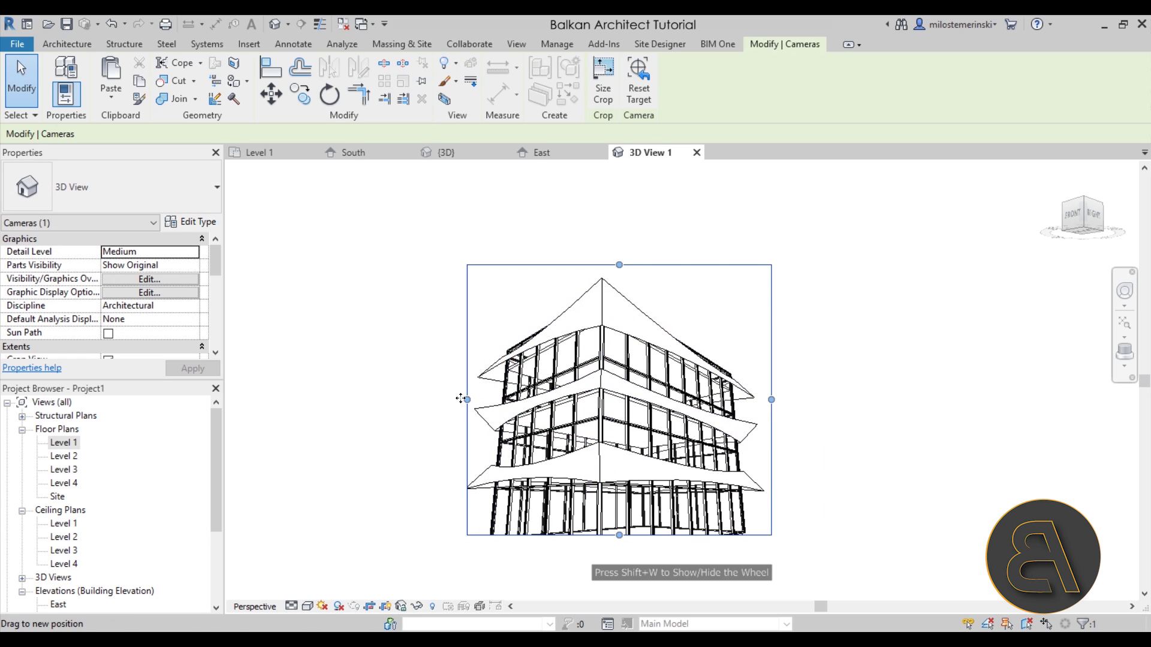
pyautogui.moveTo(635, 446); pyautogui.dragTo(624, 436, button='middle')
pyautogui.moveTo(760, 331); pyautogui.dragTo(782, 334)
pyautogui.moveTo(632, 345); pyautogui.dragTo(613, 383, button='middle')
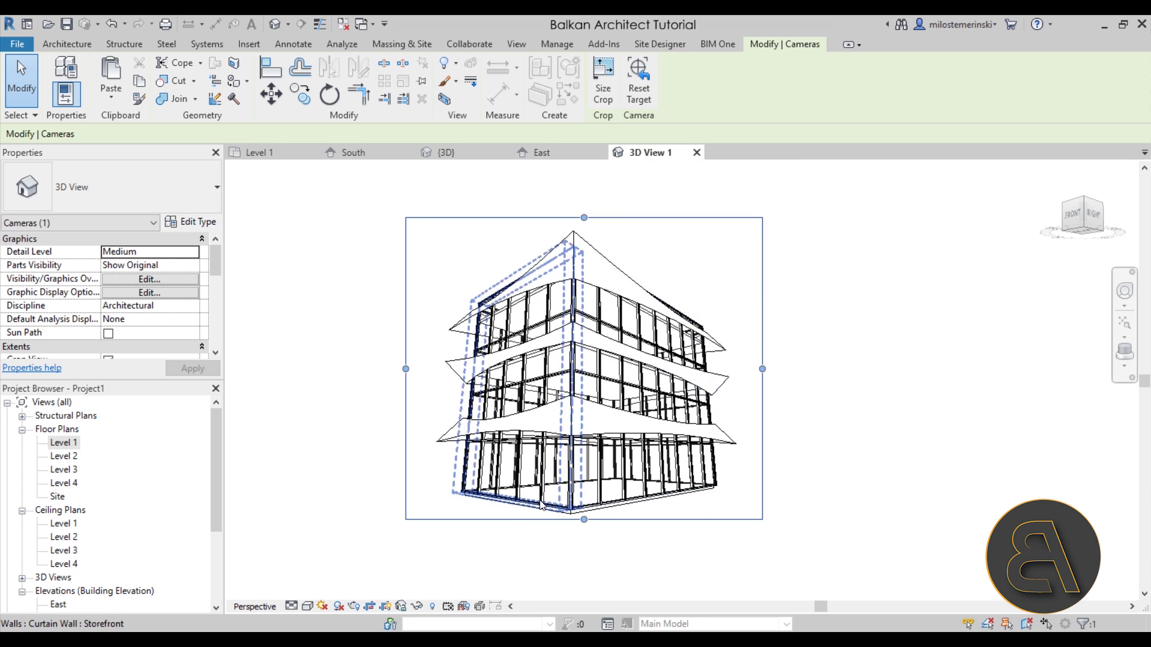
# Step: Turn on shadows in the camera view, enable ambient shadows and set the shadow intensity to 30
pyautogui.click(340, 607)
pyautogui.click(308, 606)
pyautogui.click(347, 494)
pyautogui.click(135, 291)
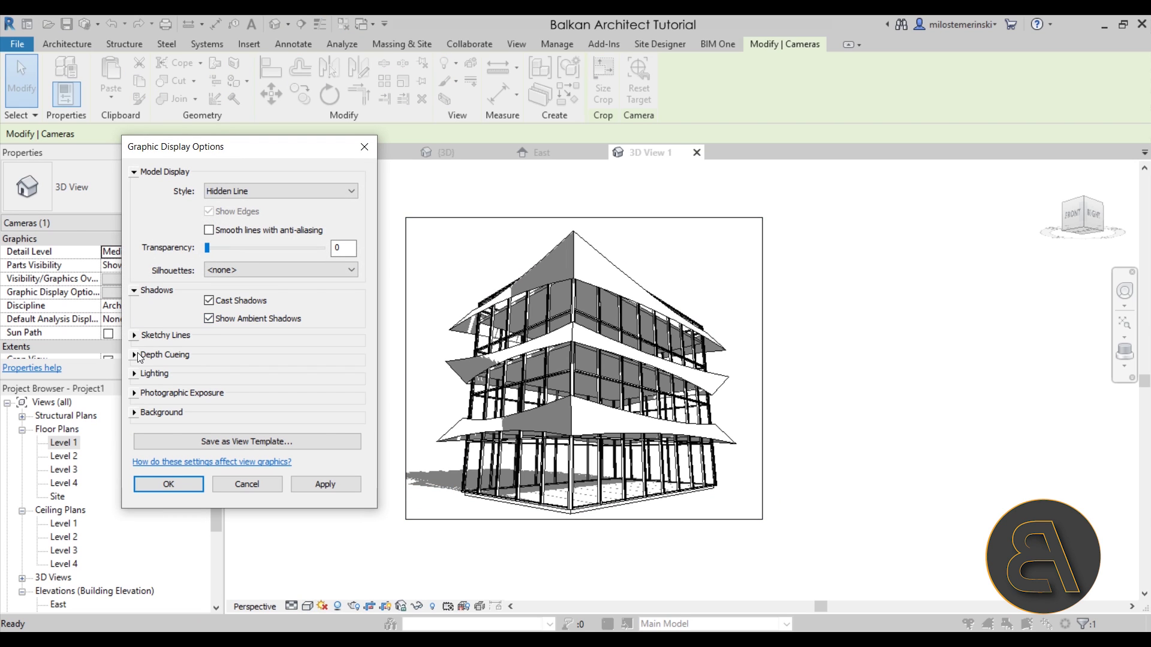
pyautogui.click(135, 374)
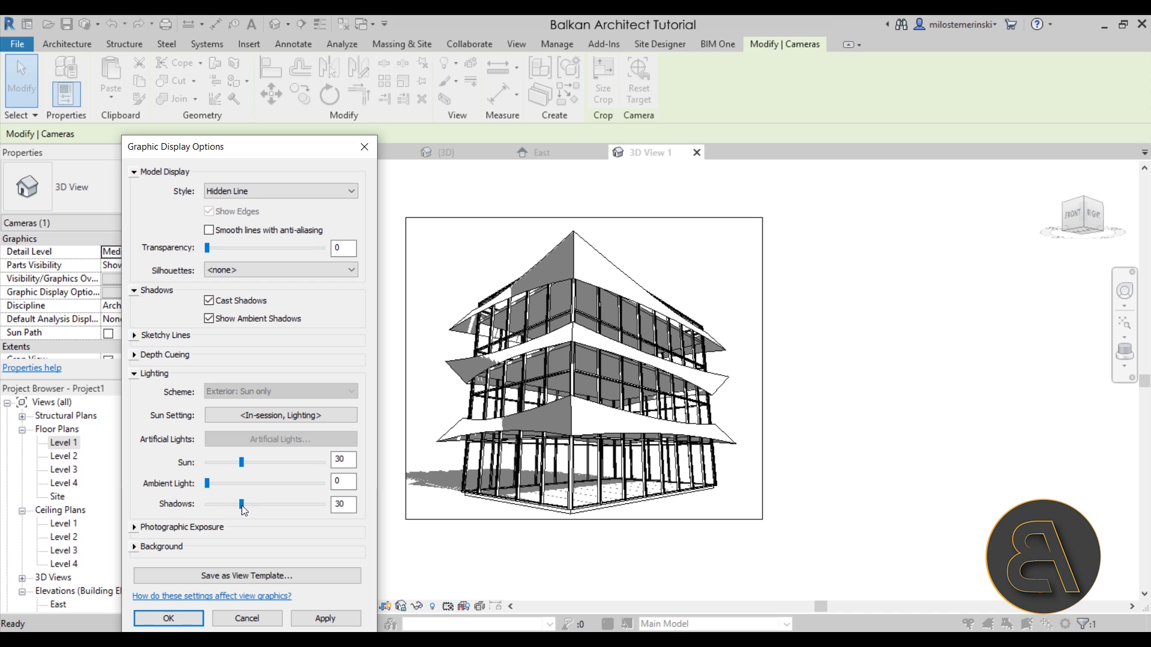
pyautogui.click(341, 623)
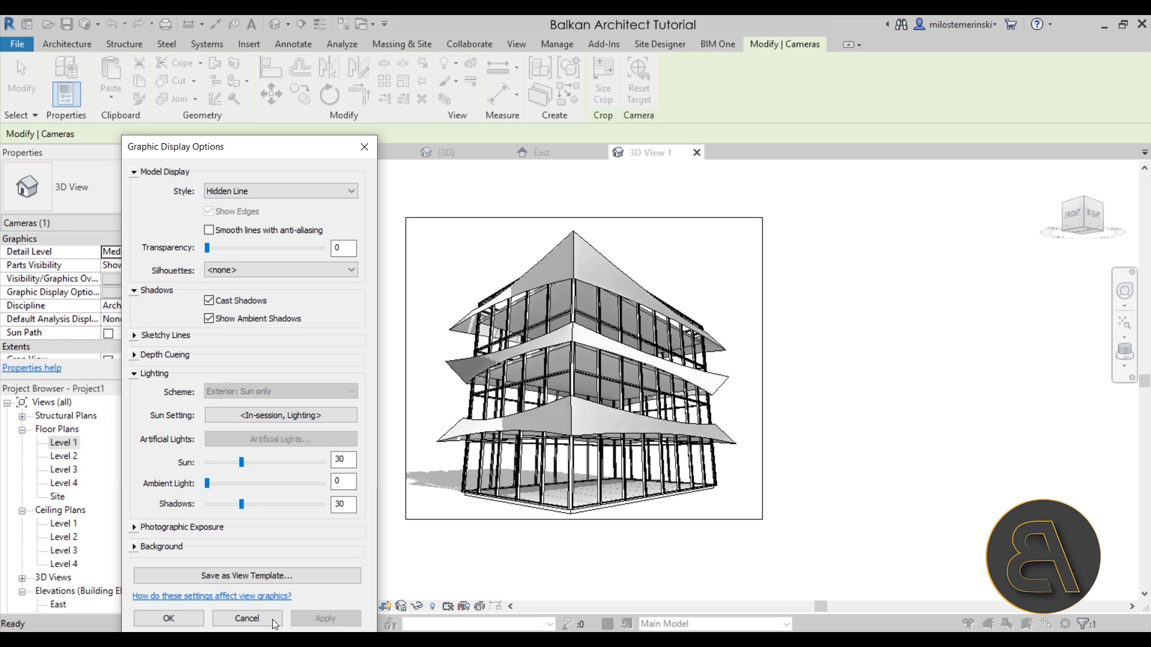
pyautogui.click(169, 618)
pyautogui.scroll(3, 606, 354)
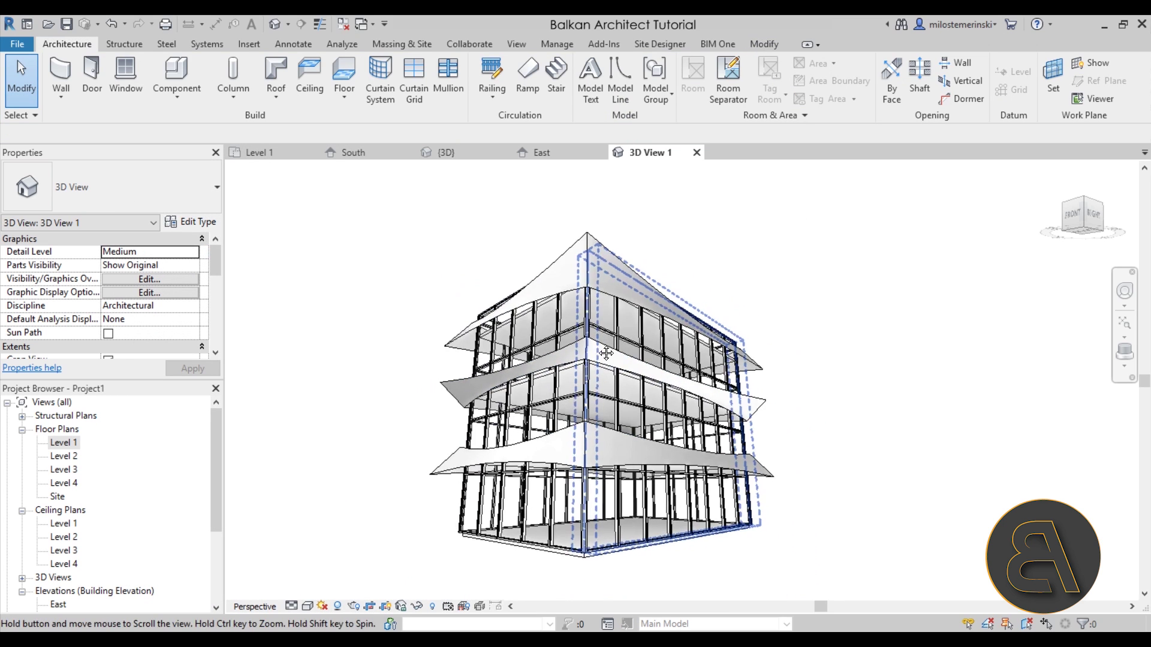
pyautogui.moveTo(606, 354); pyautogui.dragTo(578, 346, button='middle')
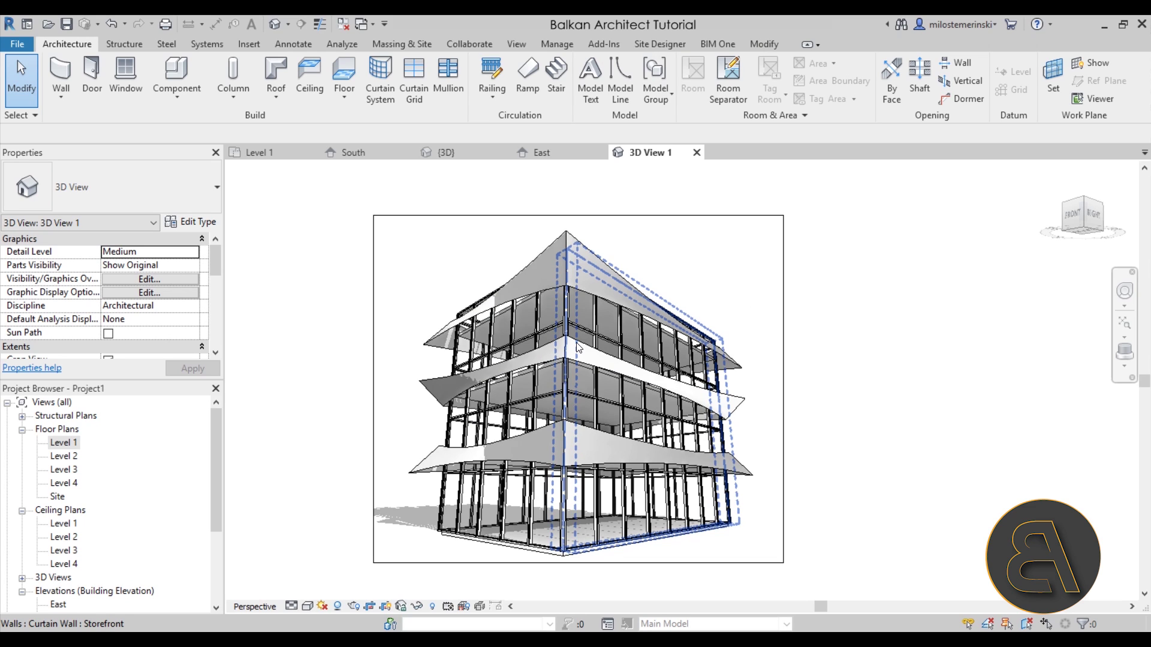